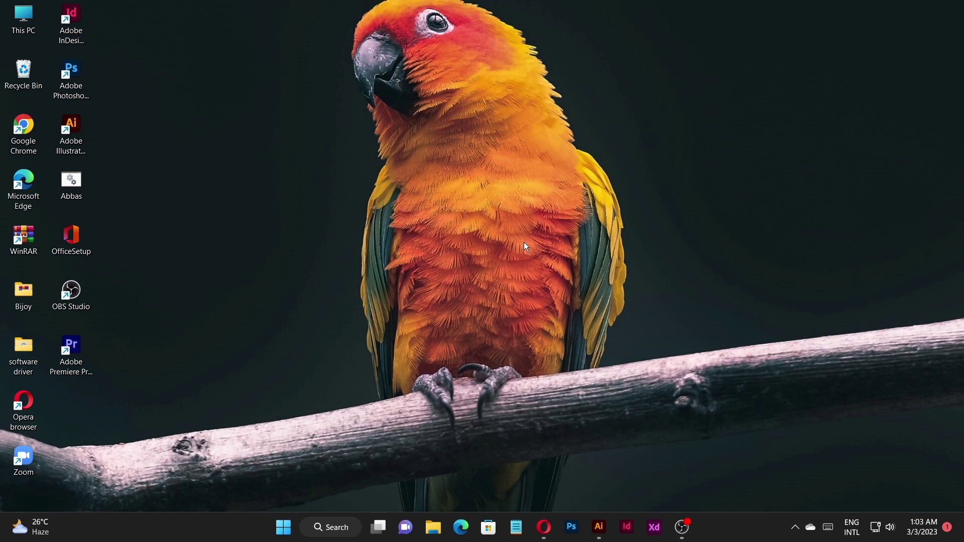
Switch to Adobe Illustrator and examine the reference business card's layout, diagonal panel, contact strip, logo and QR code
{"action": "left_click", "coordinate": [609, 528]}
{"action": "scroll", "coordinate": [527, 320], "scroll_direction": "down", "scroll_amount": 1}
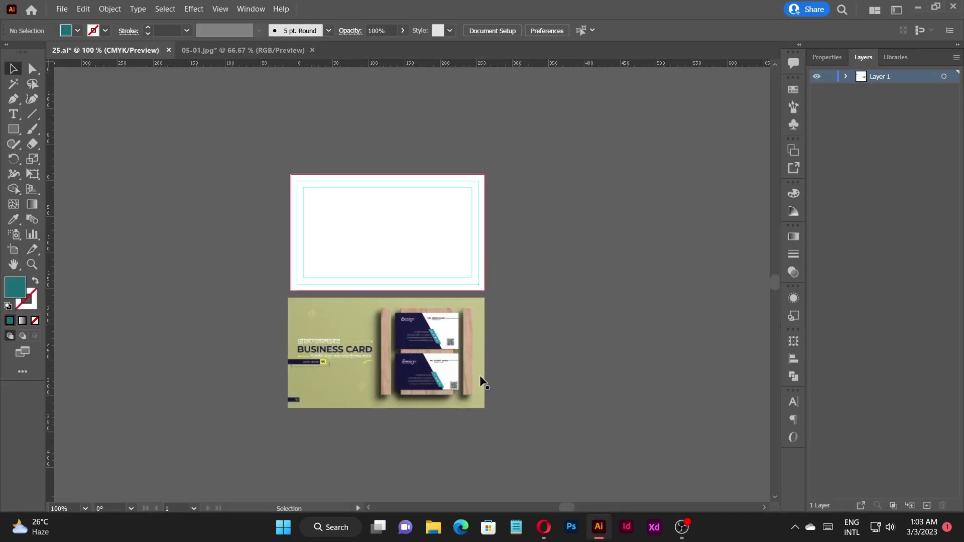
{"action": "scroll", "coordinate": [482, 382], "scroll_direction": "up", "scroll_amount": 1}
{"action": "scroll", "coordinate": [489, 372], "scroll_direction": "down", "scroll_amount": 1}
{"action": "scroll", "coordinate": [477, 356], "scroll_direction": "up", "scroll_amount": 2}
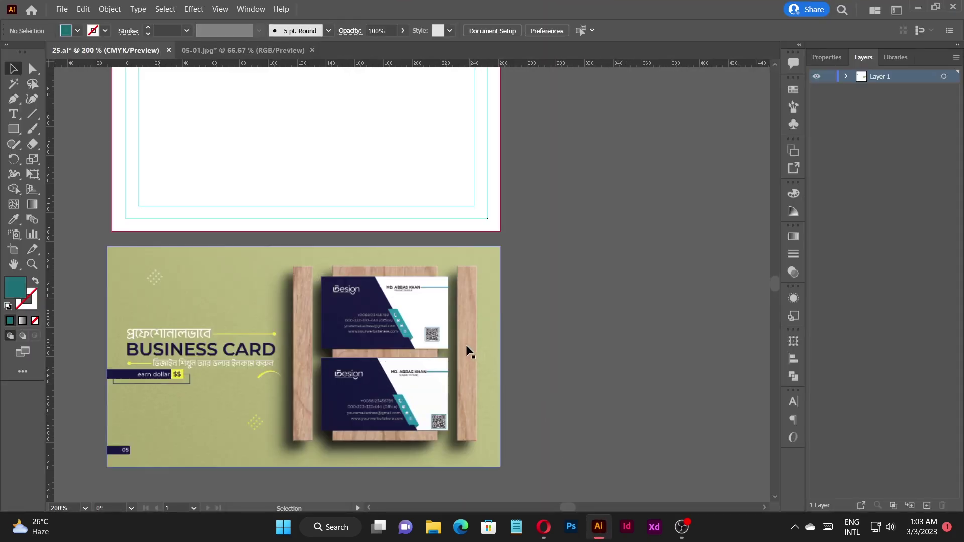
{"action": "scroll", "coordinate": [376, 369], "scroll_direction": "up", "scroll_amount": 2}
{"action": "scroll", "coordinate": [427, 251], "scroll_direction": "up", "scroll_amount": 1}
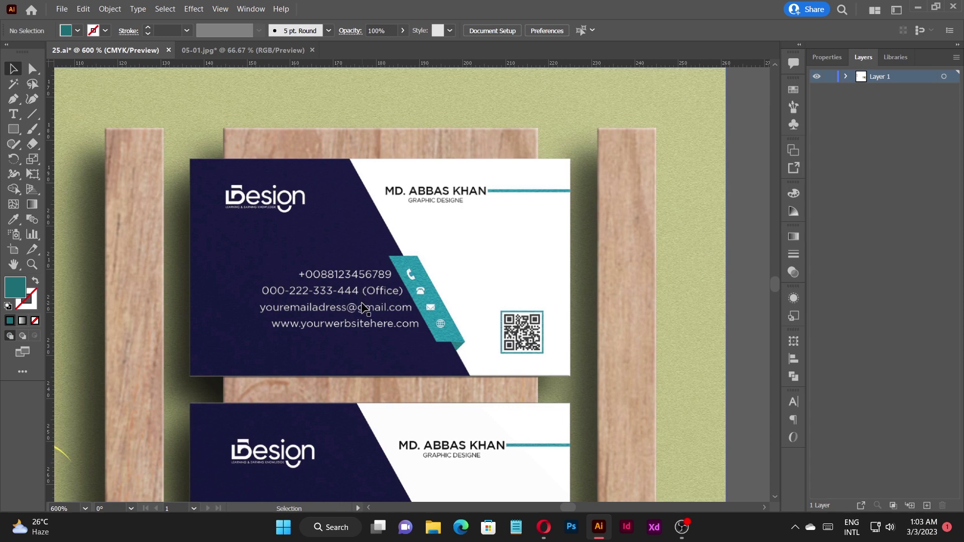
{"action": "scroll", "coordinate": [378, 323], "scroll_direction": "down", "scroll_amount": 1}
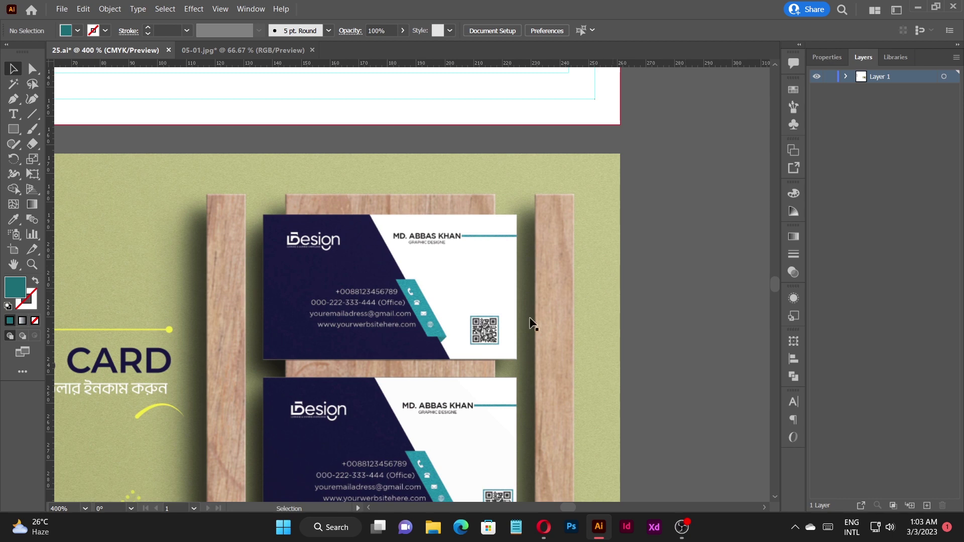
{"action": "scroll", "coordinate": [399, 336], "scroll_direction": "up", "scroll_amount": 1}
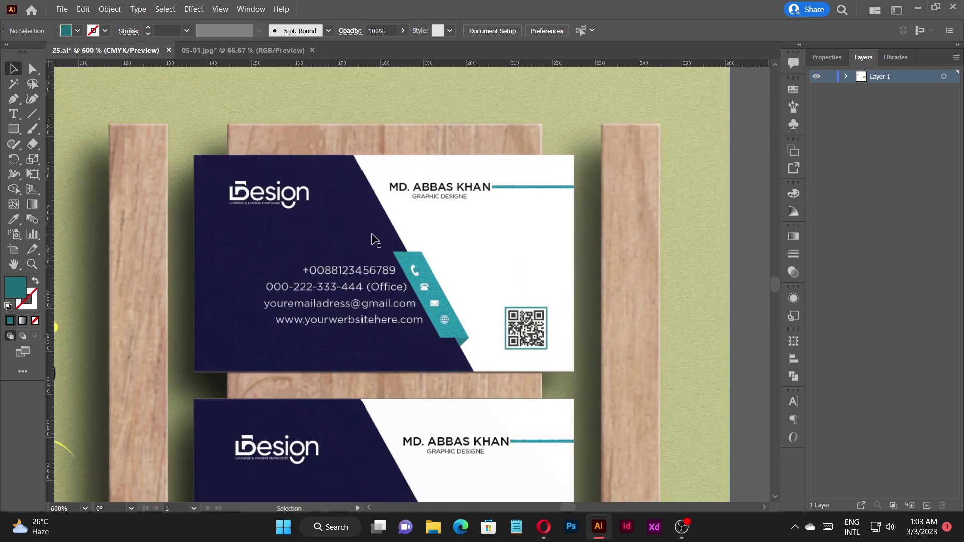
{"action": "scroll", "coordinate": [379, 240], "scroll_direction": "down", "scroll_amount": 1}
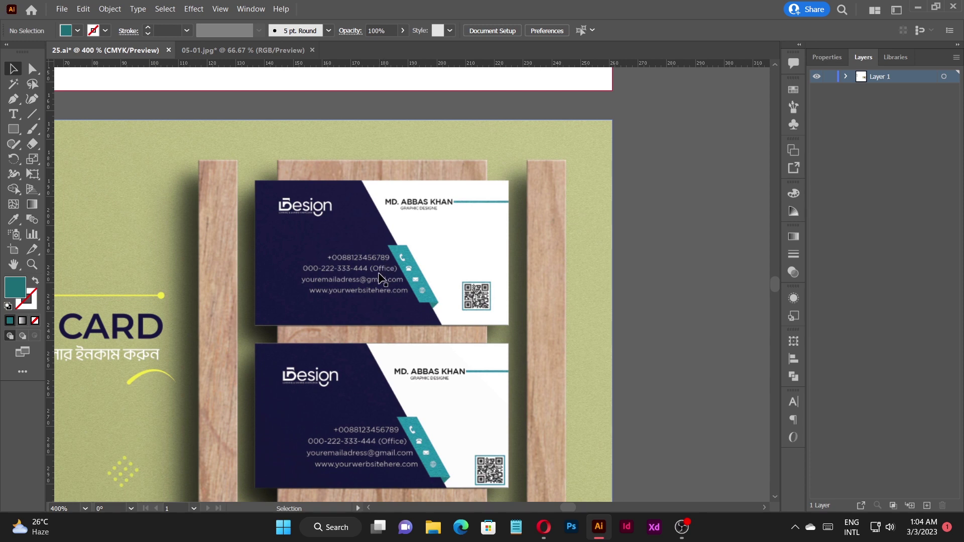
{"action": "scroll", "coordinate": [357, 234], "scroll_direction": "up", "scroll_amount": 2}
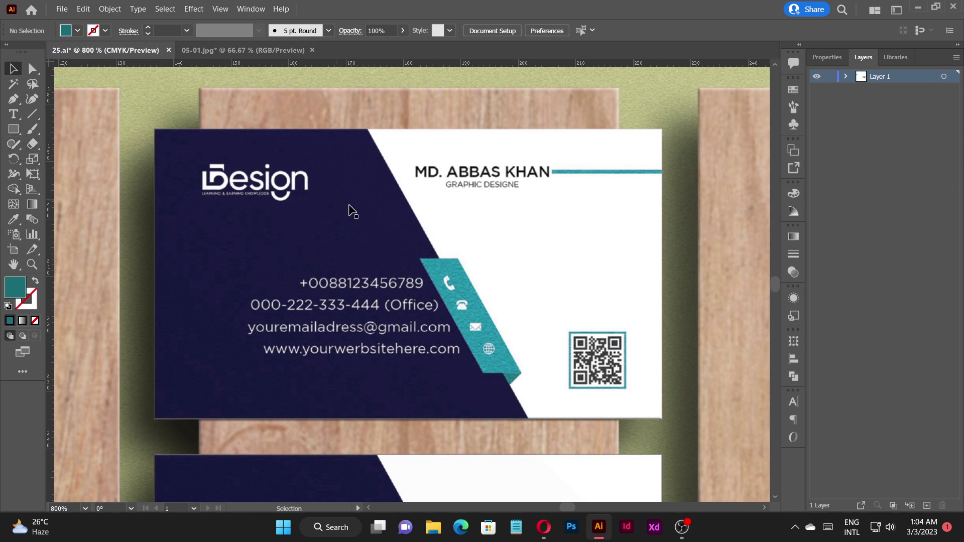
{"action": "scroll", "coordinate": [520, 363], "scroll_direction": "up", "scroll_amount": 1}
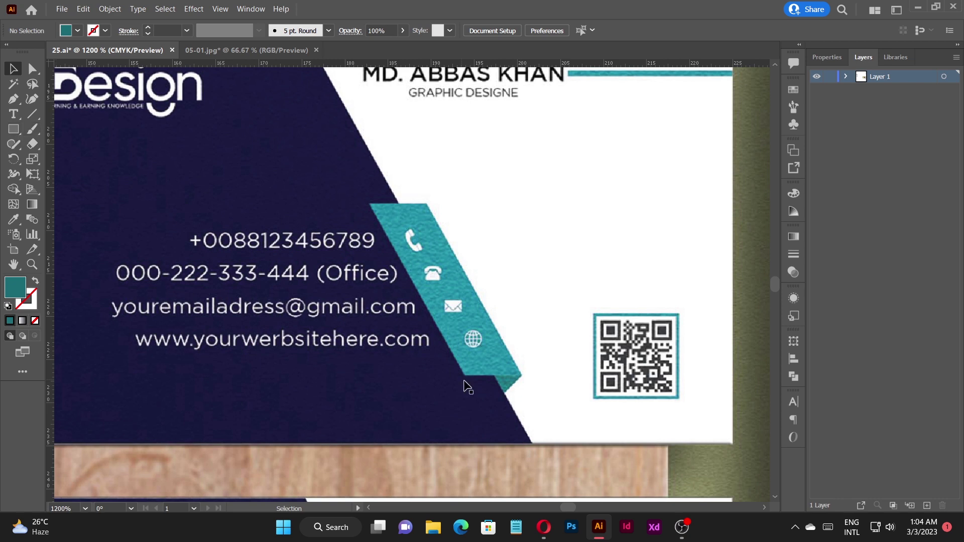
{"action": "scroll", "coordinate": [483, 338], "scroll_direction": "down", "scroll_amount": 1}
{"action": "scroll", "coordinate": [444, 296], "scroll_direction": "down", "scroll_amount": 2}
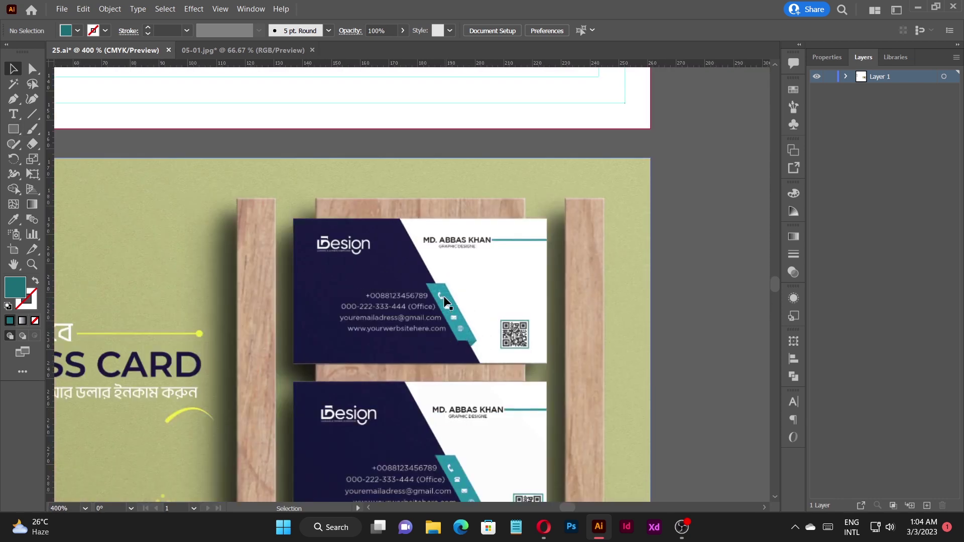
{"action": "scroll", "coordinate": [444, 299], "scroll_direction": "up", "scroll_amount": 2}
{"action": "scroll", "coordinate": [437, 321], "scroll_direction": "down", "scroll_amount": 2}
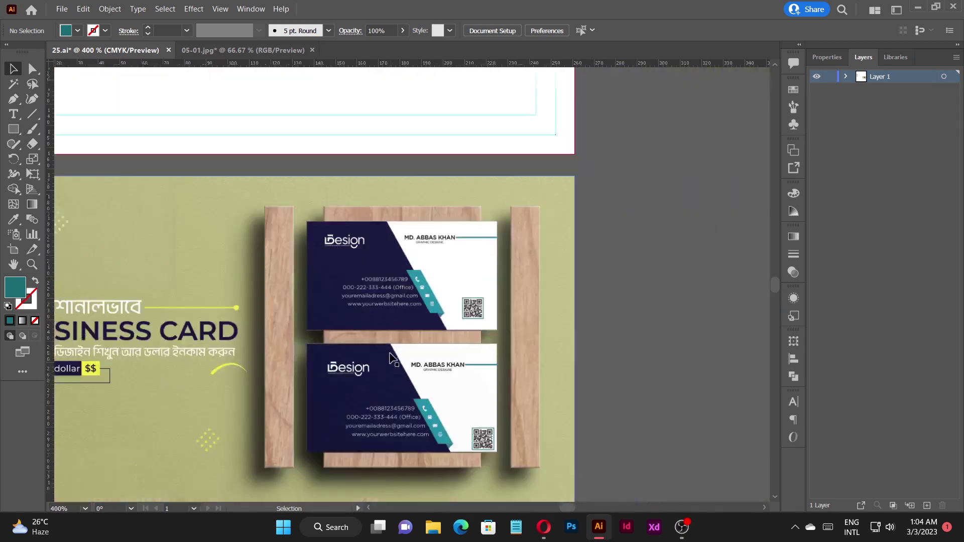
{"action": "scroll", "coordinate": [415, 377], "scroll_direction": "up", "scroll_amount": 2}
{"action": "scroll", "coordinate": [401, 374], "scroll_direction": "down", "scroll_amount": 1}
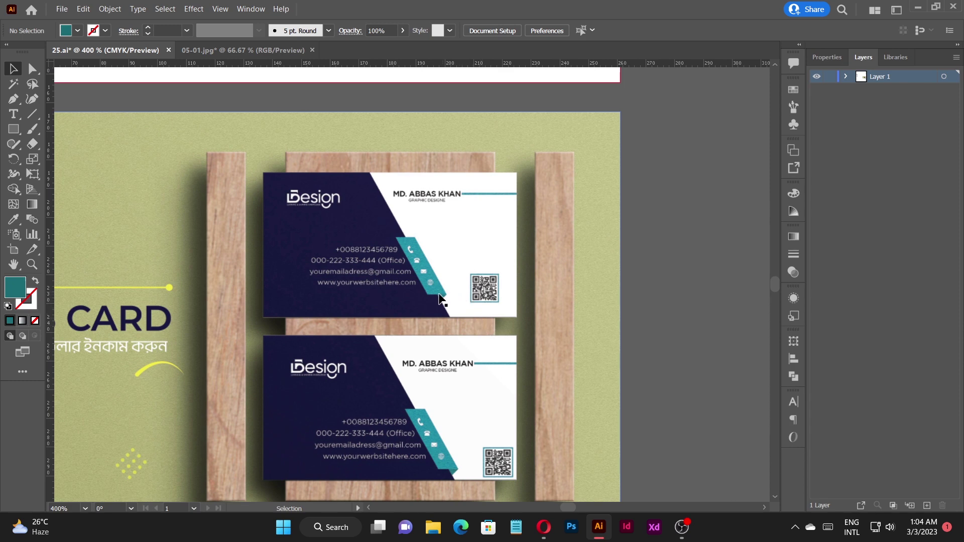
Draw a small square above the blank artboard's upper-left corner and place a copy of it just to the right
{"action": "scroll", "coordinate": [440, 300], "scroll_direction": "down", "scroll_amount": 4}
{"action": "scroll", "coordinate": [350, 175], "scroll_direction": "up", "scroll_amount": 2}
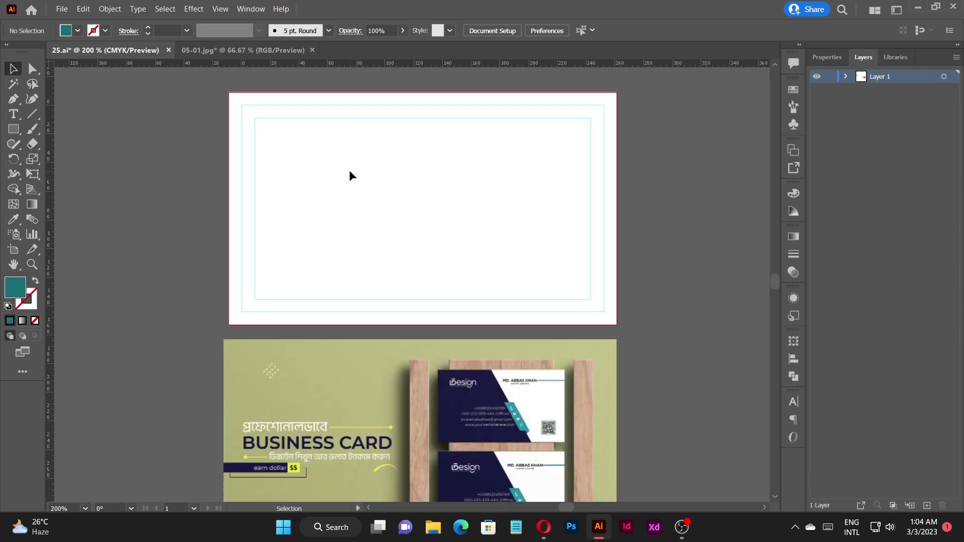
{"action": "scroll", "coordinate": [341, 231], "scroll_direction": "down", "scroll_amount": 2}
{"action": "scroll", "coordinate": [316, 149], "scroll_direction": "up", "scroll_amount": 5}
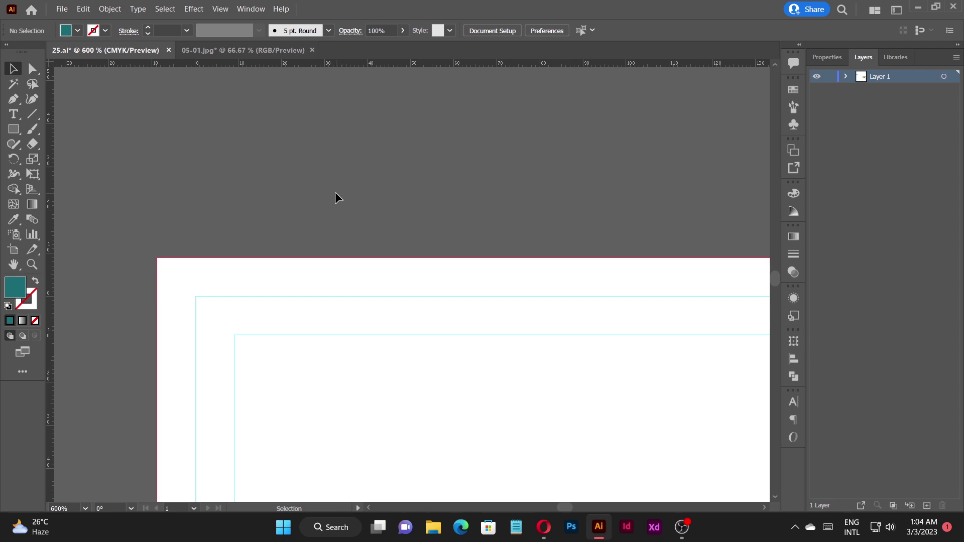
{"action": "key", "text": "m"}
{"action": "mouse_move", "coordinate": [159, 199]}
{"action": "left_mouse_down"}
{"action": "mouse_move", "coordinate": [191, 229]}
{"action": "mouse_move", "coordinate": [235, 225]}
{"action": "mouse_move", "coordinate": [226, 222]}
{"action": "left_mouse_up"}
{"action": "key", "text": "v"}
{"action": "left_click", "coordinate": [293, 185]}
{"action": "scroll", "coordinate": [216, 181], "scroll_direction": "down", "scroll_amount": 1}
{"action": "scroll", "coordinate": [192, 210], "scroll_direction": "up", "scroll_amount": 2}
Fill the left swatch square with the dark navy sampled from the reference card's panel
{"action": "left_click", "coordinate": [197, 198]}
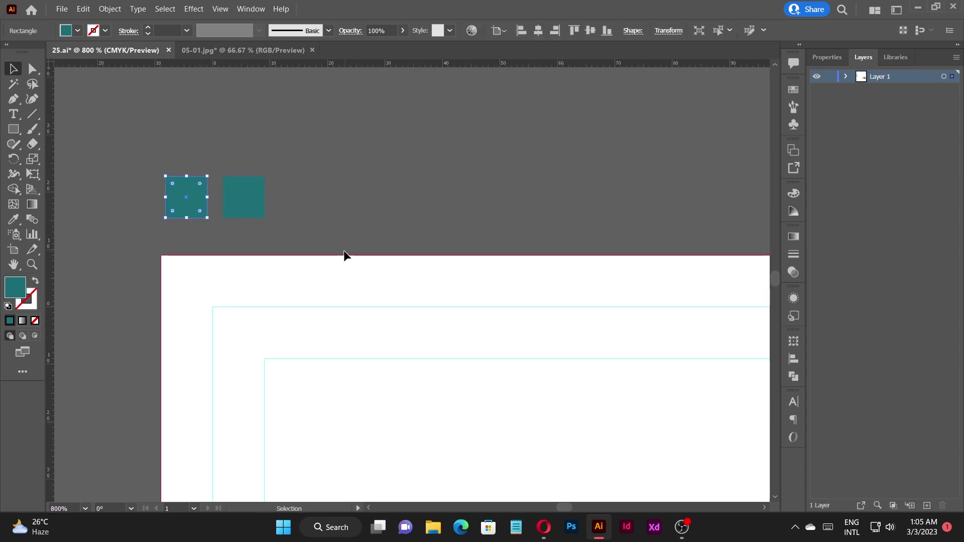
{"action": "key", "text": "i"}
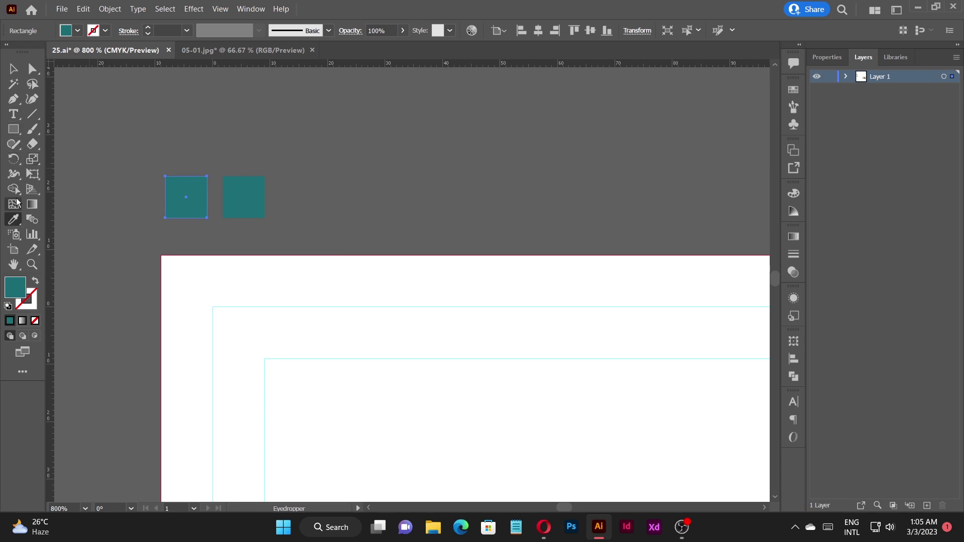
{"action": "scroll", "coordinate": [60, 203], "scroll_direction": "down", "scroll_amount": 2}
{"action": "scroll", "coordinate": [347, 198], "scroll_direction": "down", "scroll_amount": 3}
{"action": "scroll", "coordinate": [431, 378], "scroll_direction": "up", "scroll_amount": 3}
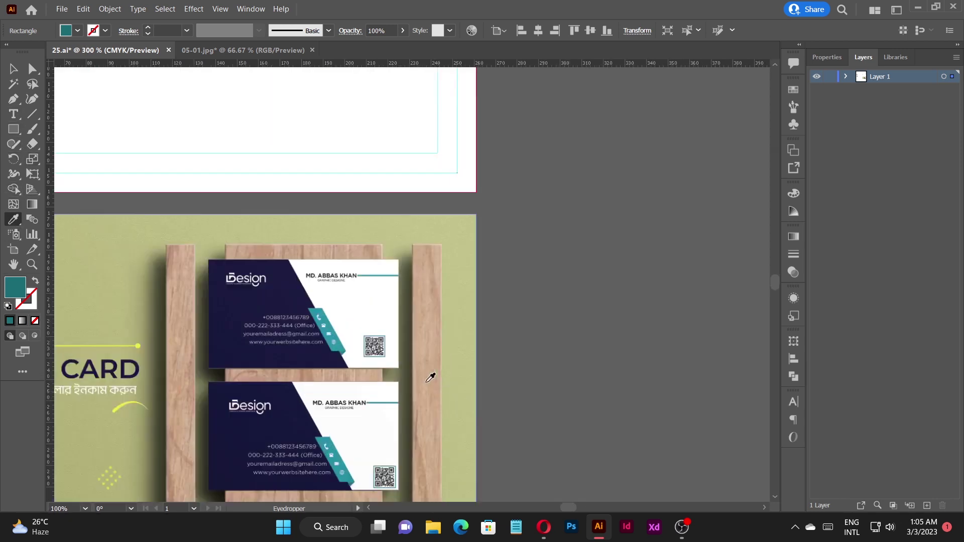
{"action": "scroll", "coordinate": [430, 378], "scroll_direction": "up", "scroll_amount": 1}
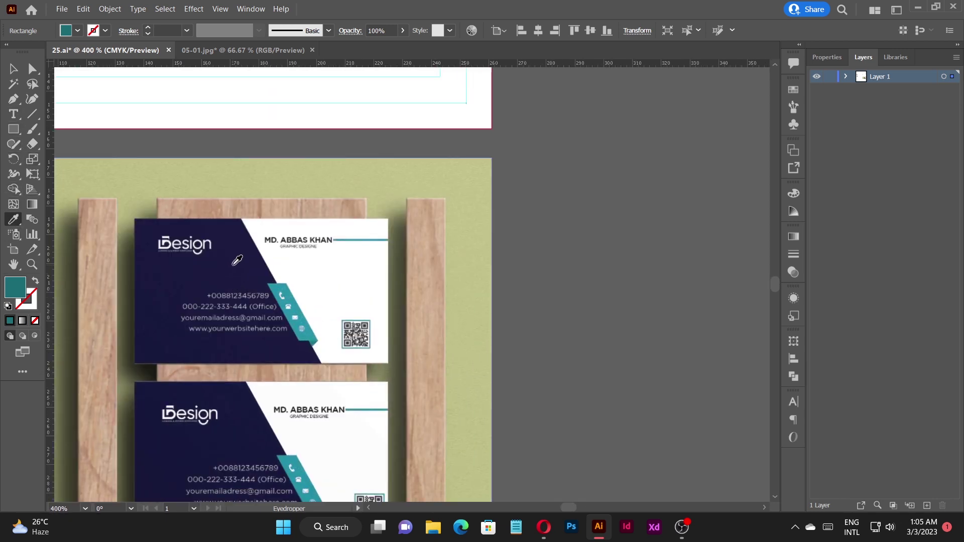
{"action": "left_click", "coordinate": [233, 265]}
{"action": "scroll", "coordinate": [216, 124], "scroll_direction": "down", "scroll_amount": 3}
{"action": "scroll", "coordinate": [215, 125], "scroll_direction": "up", "scroll_amount": 2}
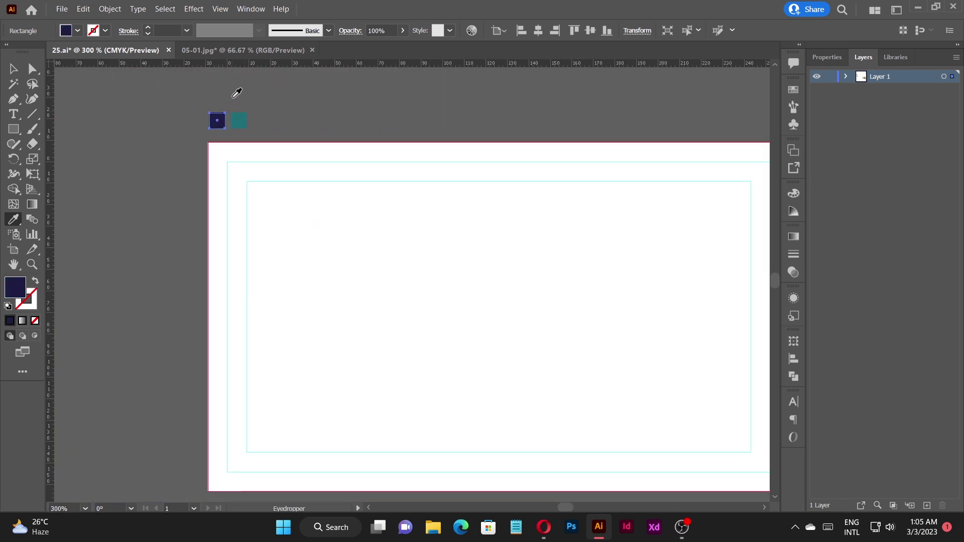
{"action": "scroll", "coordinate": [236, 93], "scroll_direction": "up", "scroll_amount": 3}
{"action": "key", "text": "v"}
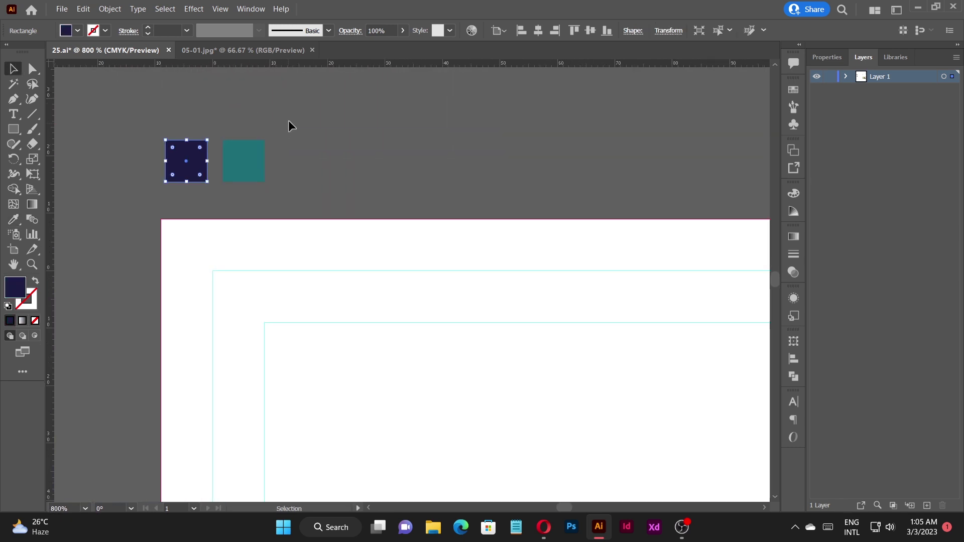
{"action": "left_click", "coordinate": [288, 125]}
Fill the right swatch square with the lighter teal sampled from the reference card's contact strip
{"action": "left_click_drag", "start_coordinate": [224, 119], "coordinate": [286, 204]}
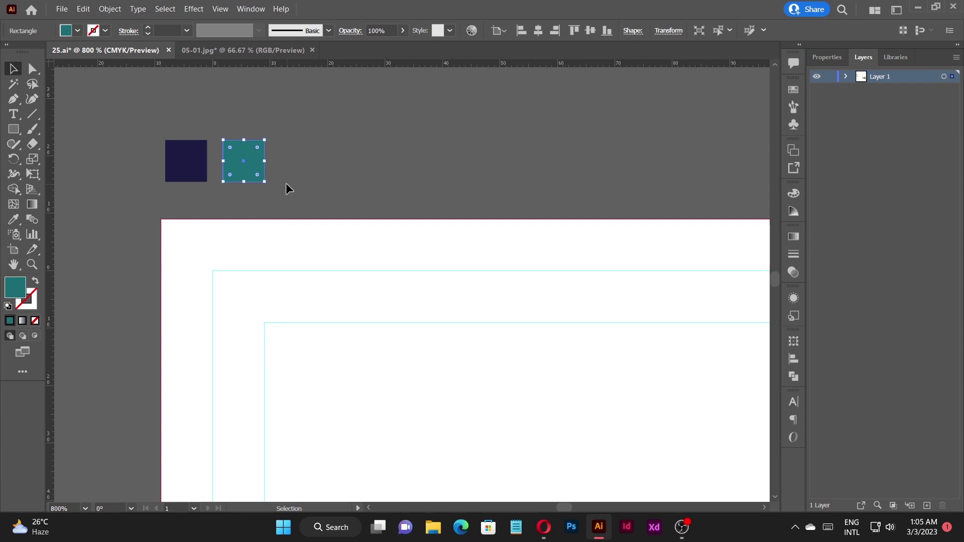
{"action": "key", "text": "i"}
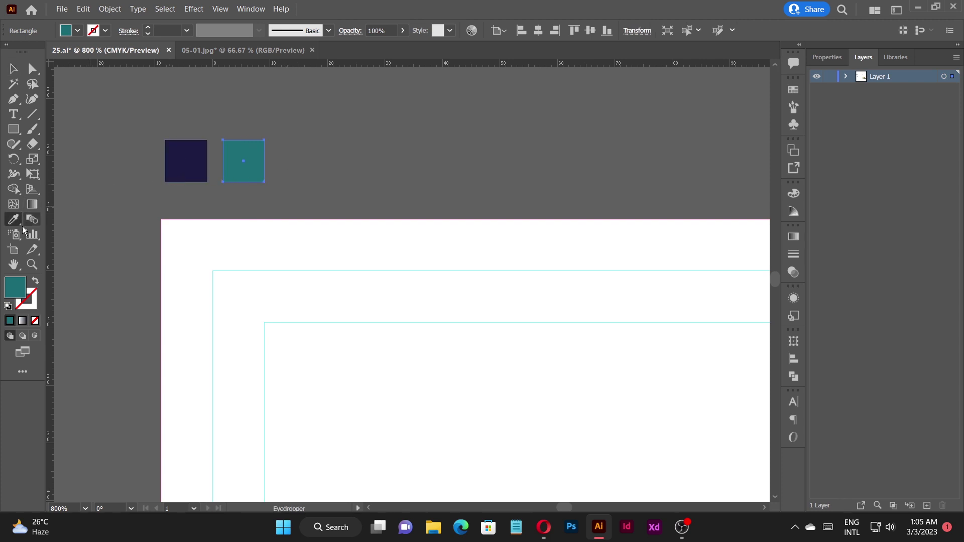
{"action": "scroll", "coordinate": [115, 205], "scroll_direction": "down", "scroll_amount": 6}
{"action": "scroll", "coordinate": [331, 246], "scroll_direction": "up", "scroll_amount": 6}
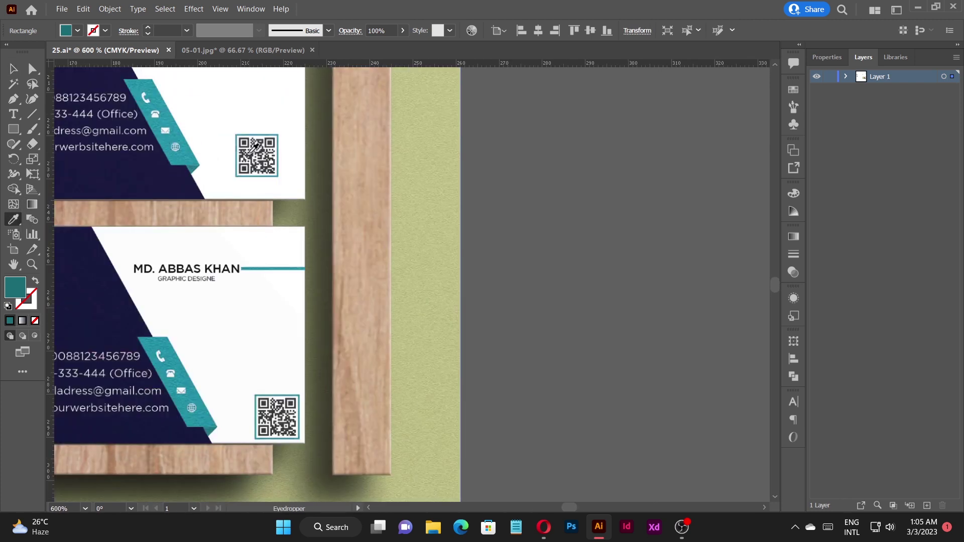
{"action": "left_click", "coordinate": [188, 150]}
{"action": "scroll", "coordinate": [516, 316], "scroll_direction": "down", "scroll_amount": 8}
{"action": "scroll", "coordinate": [370, 194], "scroll_direction": "up", "scroll_amount": 3}
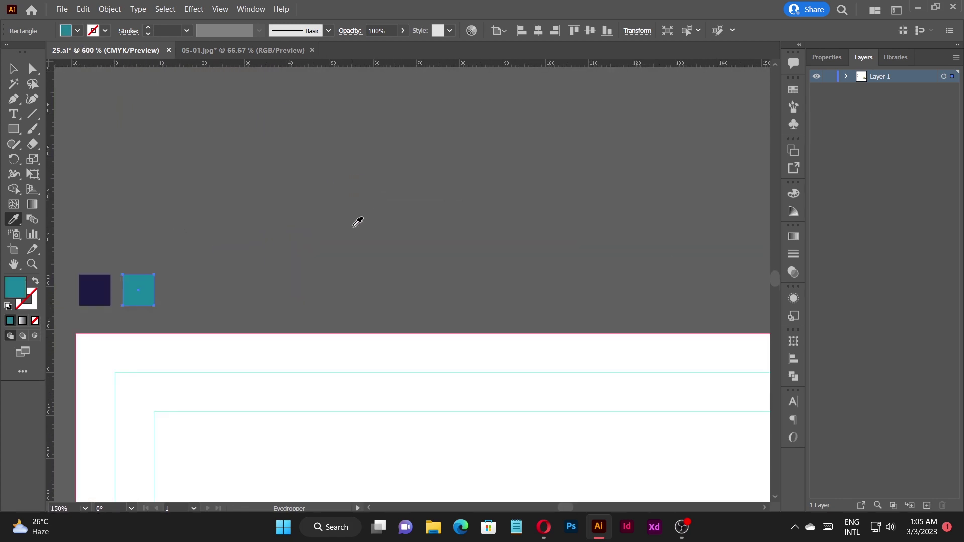
{"action": "key", "text": "v"}
{"action": "left_click", "coordinate": [327, 207]}
Compare the blank artboard with the diagonal navy panel on the reference business card
{"action": "scroll", "coordinate": [329, 206], "scroll_direction": "down", "scroll_amount": 4}
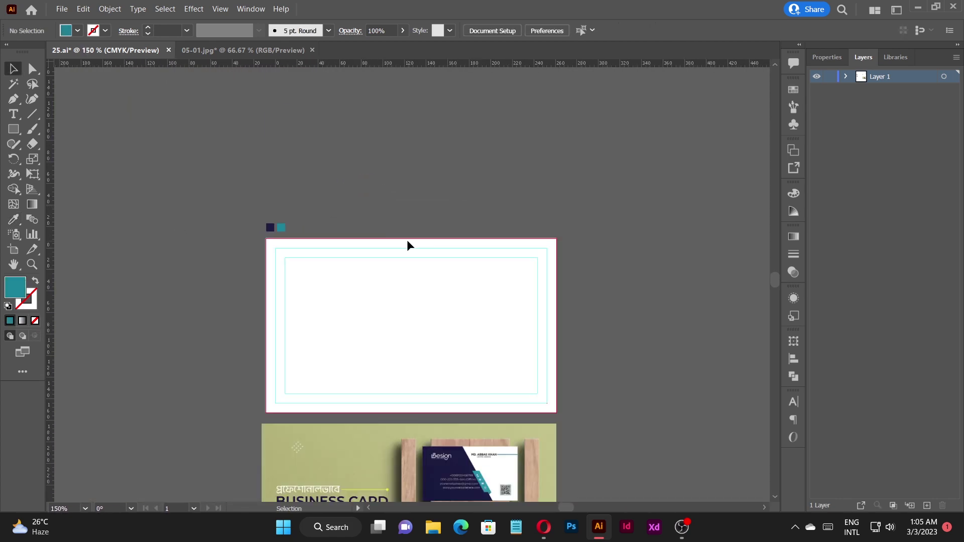
{"action": "left_click_drag", "start_coordinate": [407, 240], "coordinate": [374, 239]}
{"action": "scroll", "coordinate": [452, 465], "scroll_direction": "up", "scroll_amount": 1}
{"action": "left_click_drag", "start_coordinate": [451, 465], "coordinate": [449, 390]}
{"action": "scroll", "coordinate": [414, 372], "scroll_direction": "up", "scroll_amount": 2}
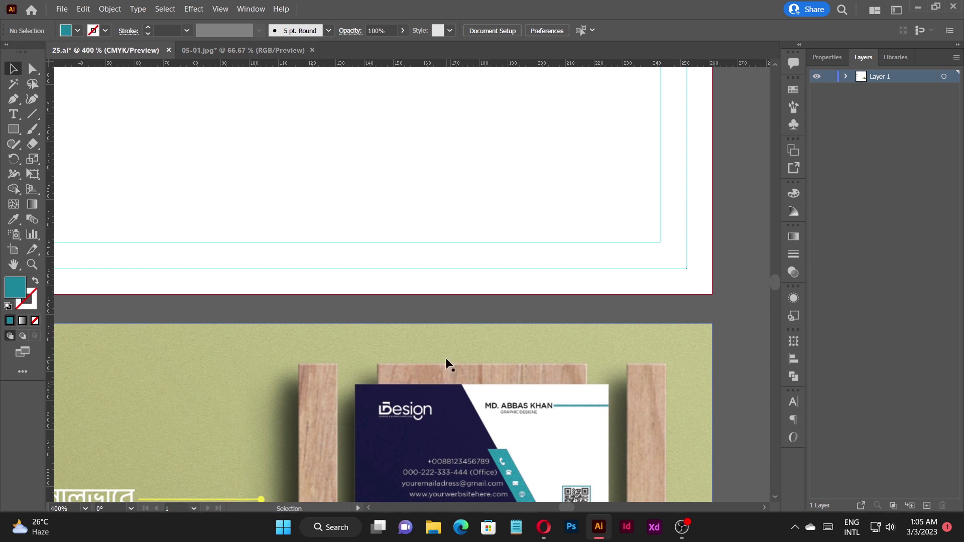
Draw a closed Pen panel over the artboard's left part, its slanted edge running from about x 102 px at the top to 193 px at the bottom
{"action": "key", "text": "p"}
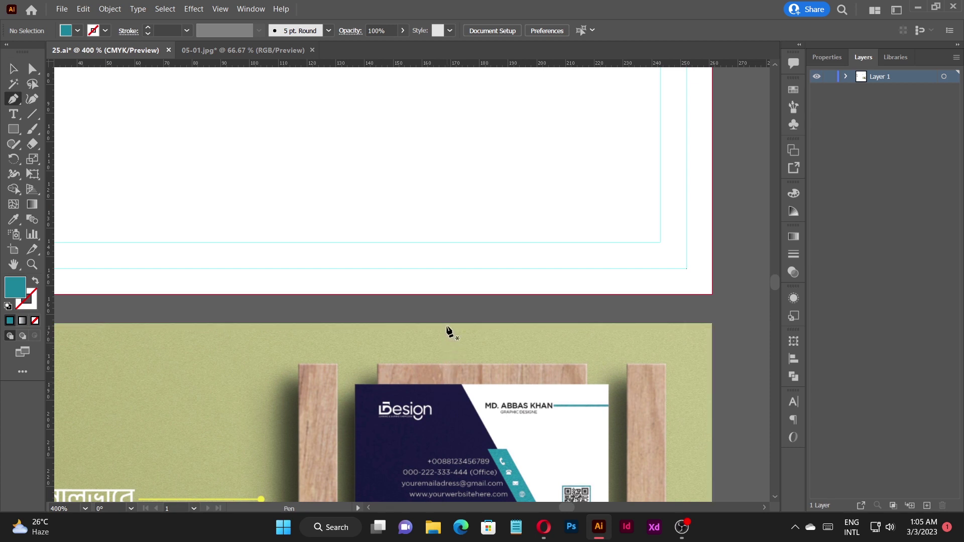
{"action": "scroll", "coordinate": [201, 223], "scroll_direction": "down", "scroll_amount": 2}
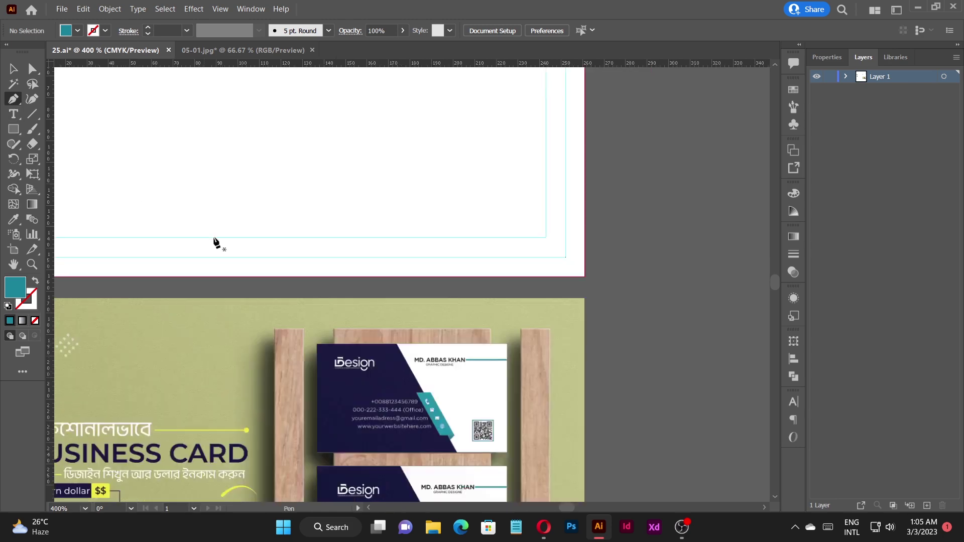
{"action": "scroll", "coordinate": [324, 243], "scroll_direction": "up", "scroll_amount": 1}
{"action": "left_click_drag", "start_coordinate": [309, 227], "coordinate": [410, 341]}
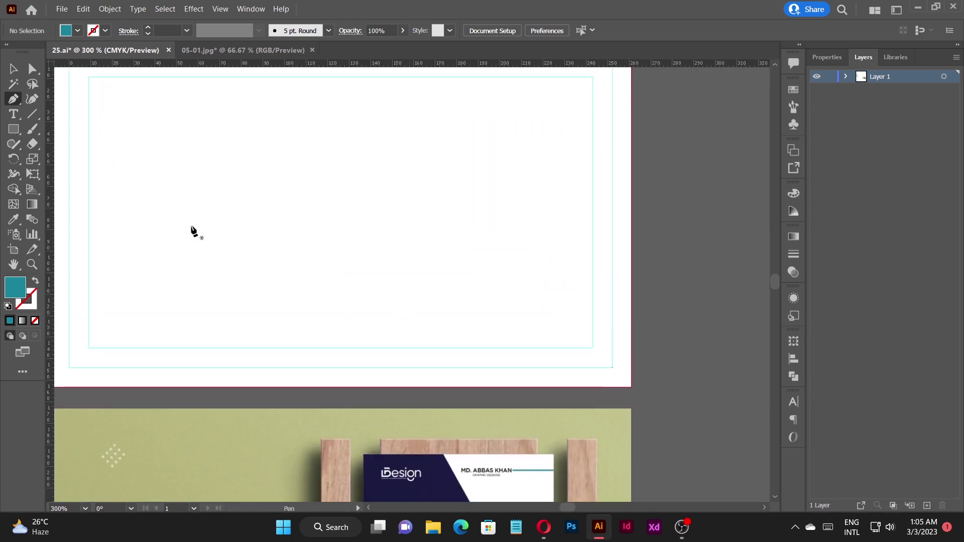
{"action": "scroll", "coordinate": [444, 367], "scroll_direction": "down", "scroll_amount": 1}
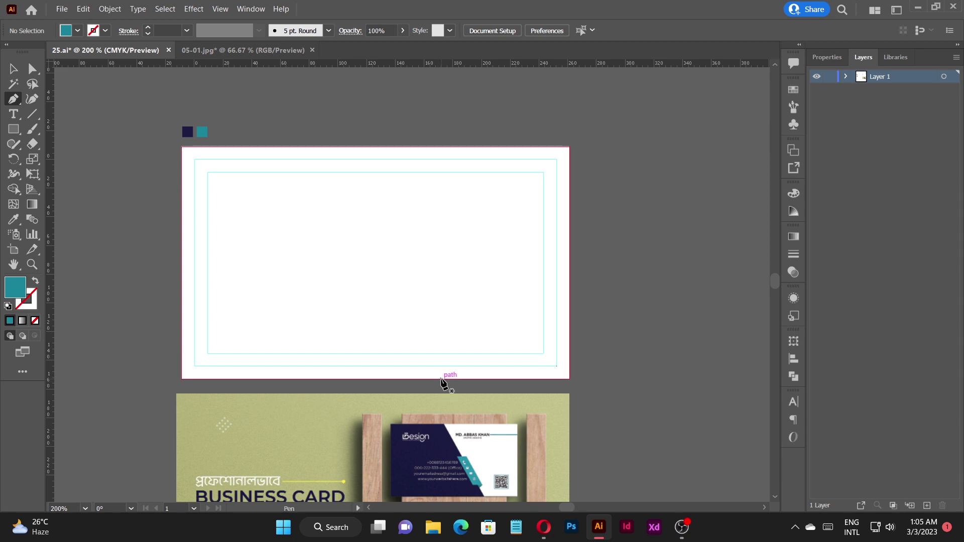
{"action": "left_click", "coordinate": [440, 379]}
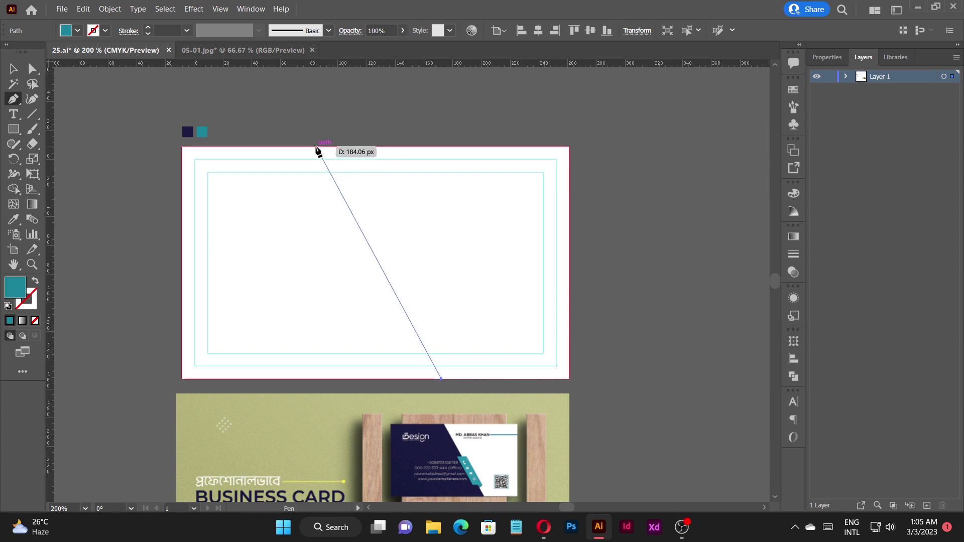
{"action": "key", "text": "ctrl+z"}
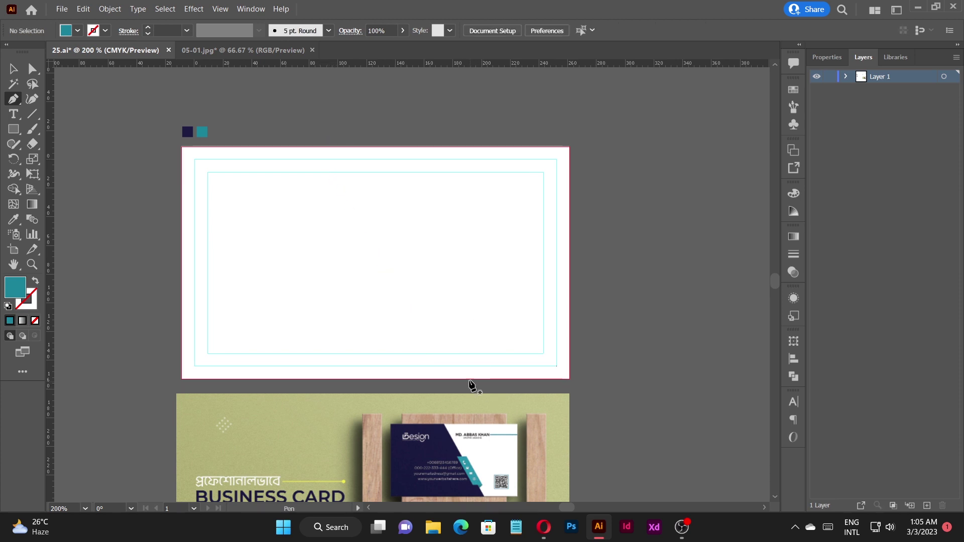
{"action": "left_click", "coordinate": [472, 378]}
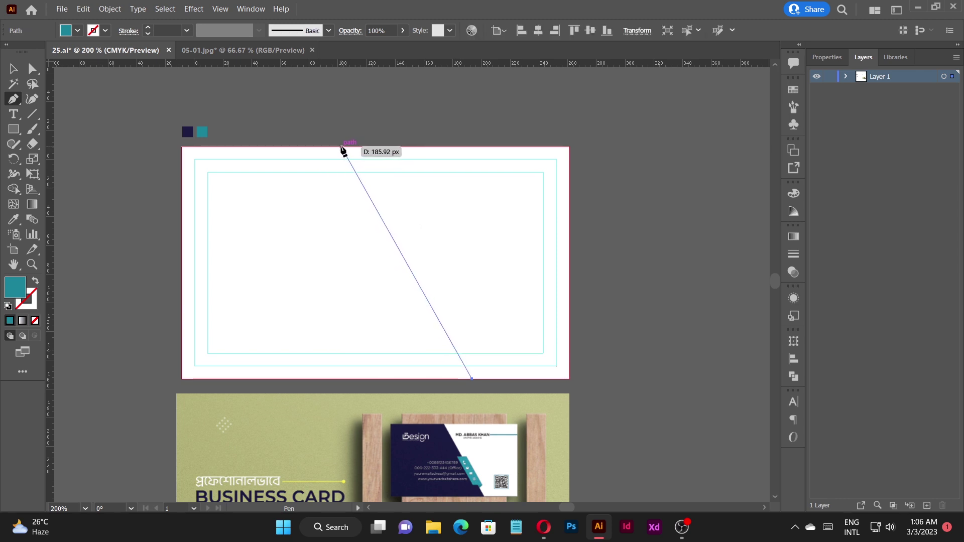
{"action": "left_click", "coordinate": [342, 147]}
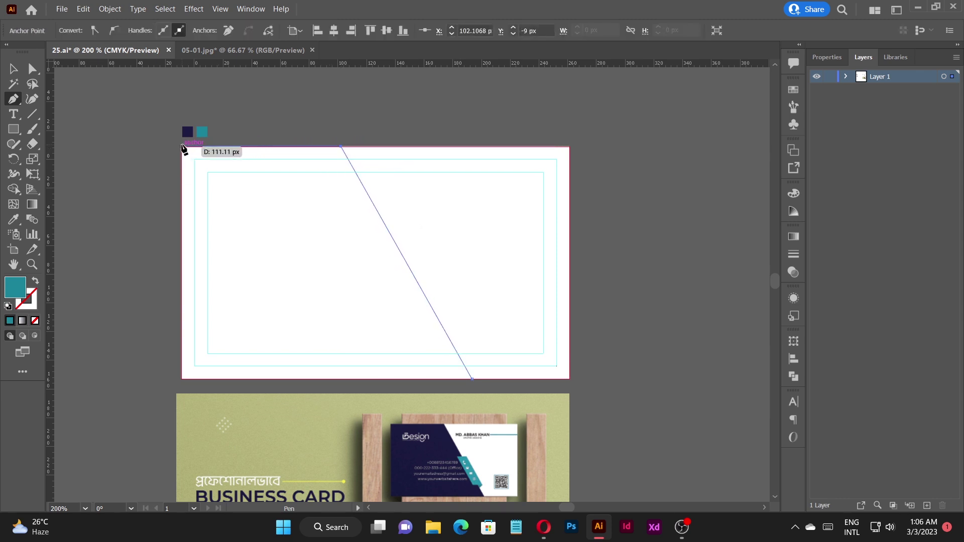
{"action": "left_click", "coordinate": [182, 147]}
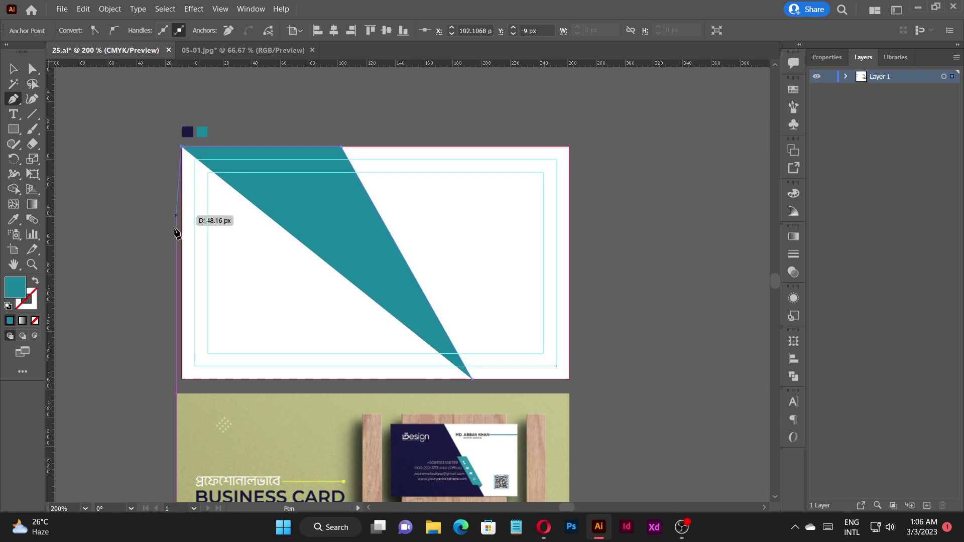
{"action": "left_click", "coordinate": [181, 379]}
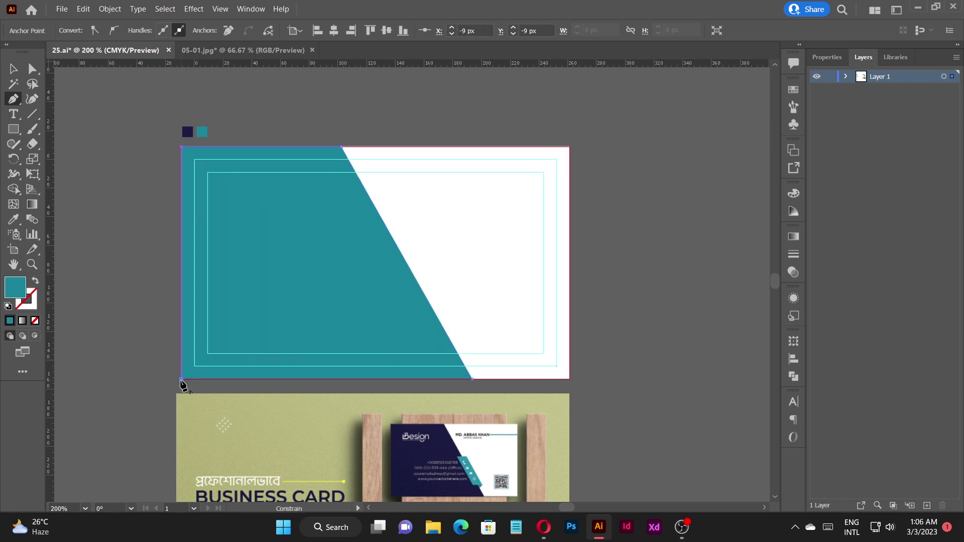
{"action": "left_click", "coordinate": [472, 380]}
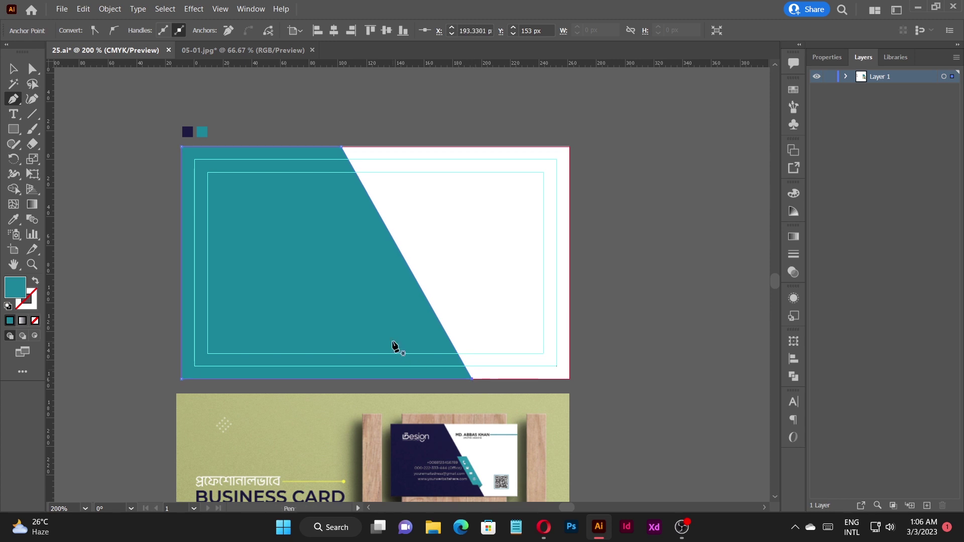
Fill the diagonal panel with the dark navy sampled from the left swatch square and deselect it
{"action": "key", "text": "i"}
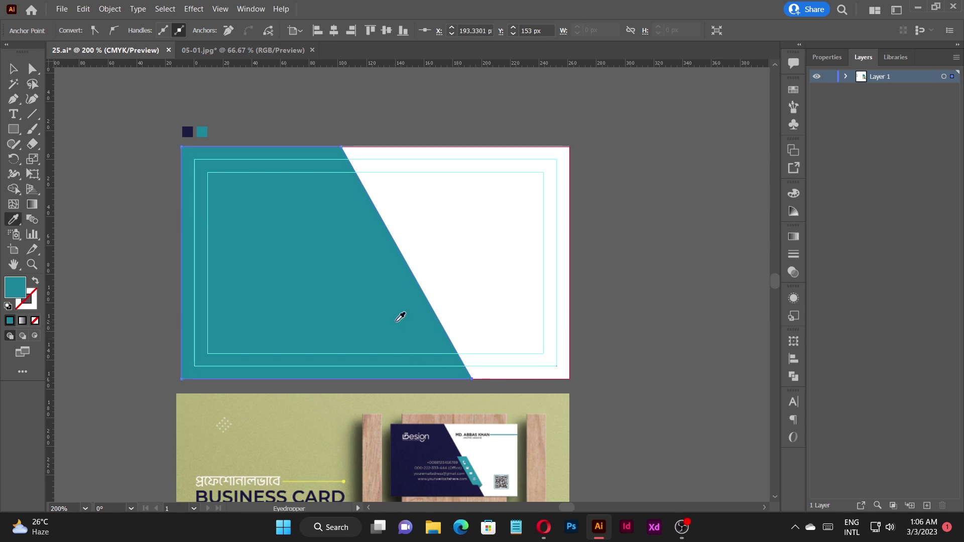
{"action": "key", "text": "v"}
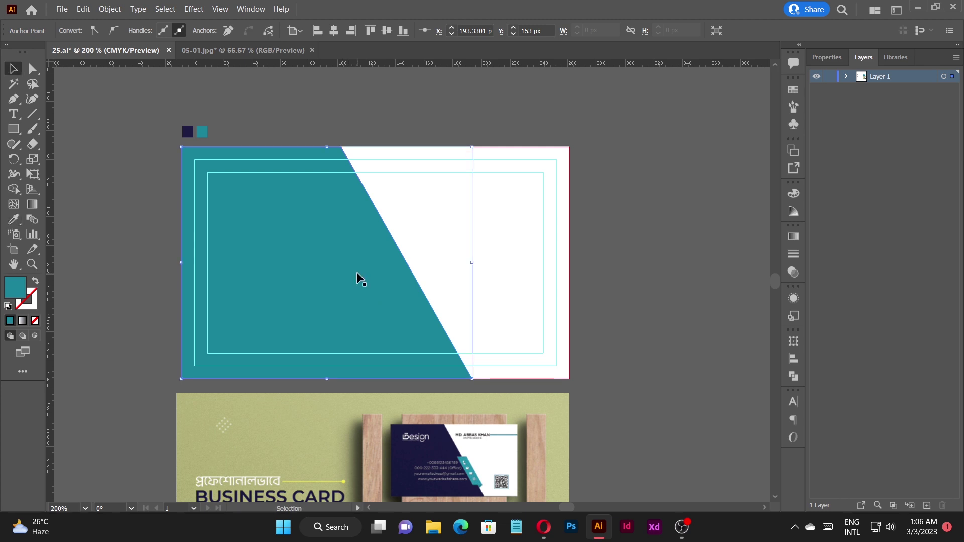
{"action": "scroll", "coordinate": [177, 126], "scroll_direction": "up", "scroll_amount": 3}
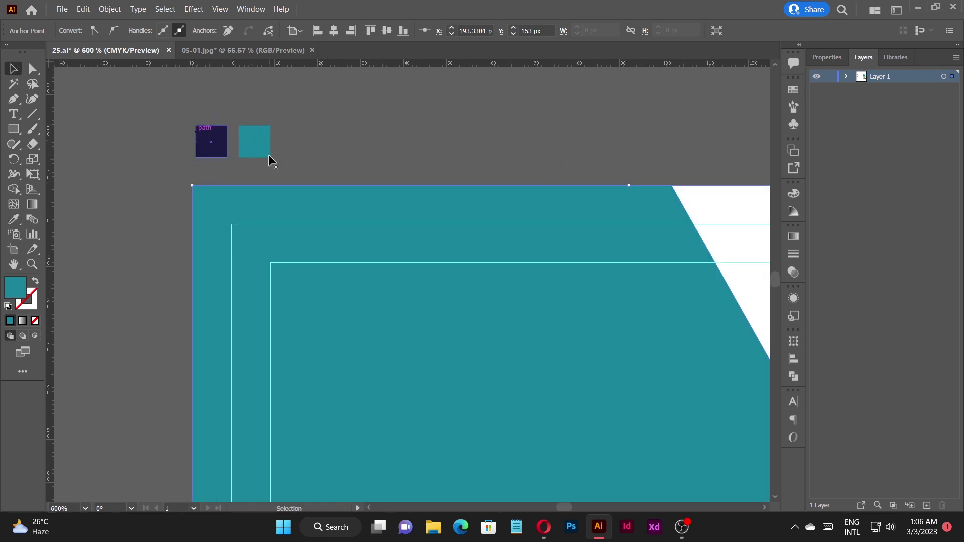
{"action": "key", "text": "i"}
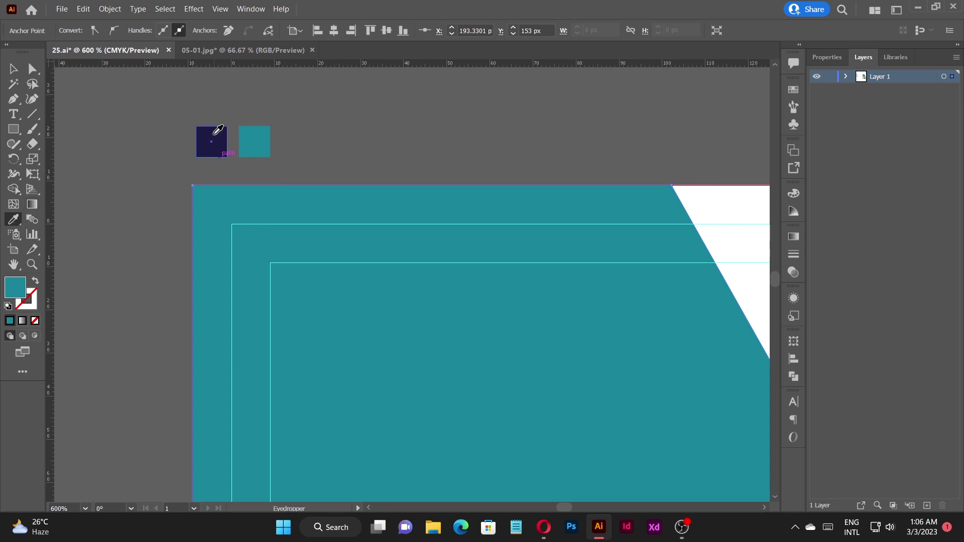
{"action": "left_click", "coordinate": [215, 138]}
{"action": "scroll", "coordinate": [248, 199], "scroll_direction": "down", "scroll_amount": 3}
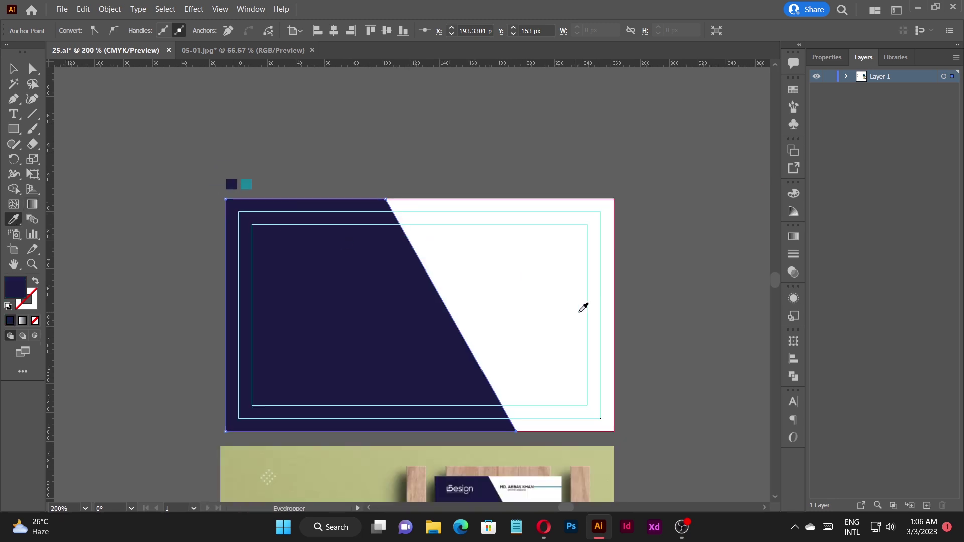
{"action": "key", "text": "v"}
{"action": "left_click", "coordinate": [689, 306]}
Using the reference card's contact strip as a guide, draw a narrow upright rectangle across the navy panel's diagonal edge
{"action": "left_click_drag", "start_coordinate": [688, 307], "coordinate": [611, 227]}
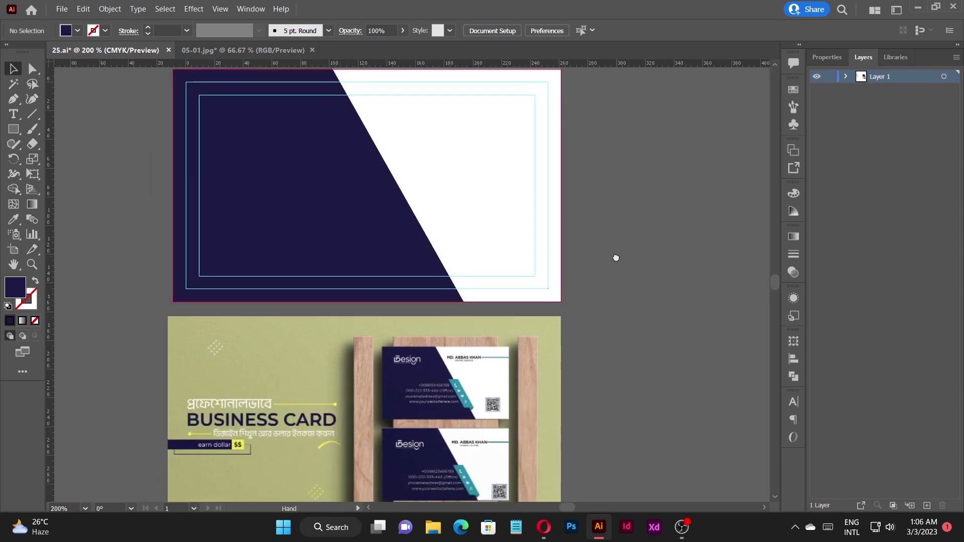
{"action": "scroll", "coordinate": [478, 393], "scroll_direction": "up", "scroll_amount": 8}
{"action": "scroll", "coordinate": [455, 289], "scroll_direction": "up", "scroll_amount": 2}
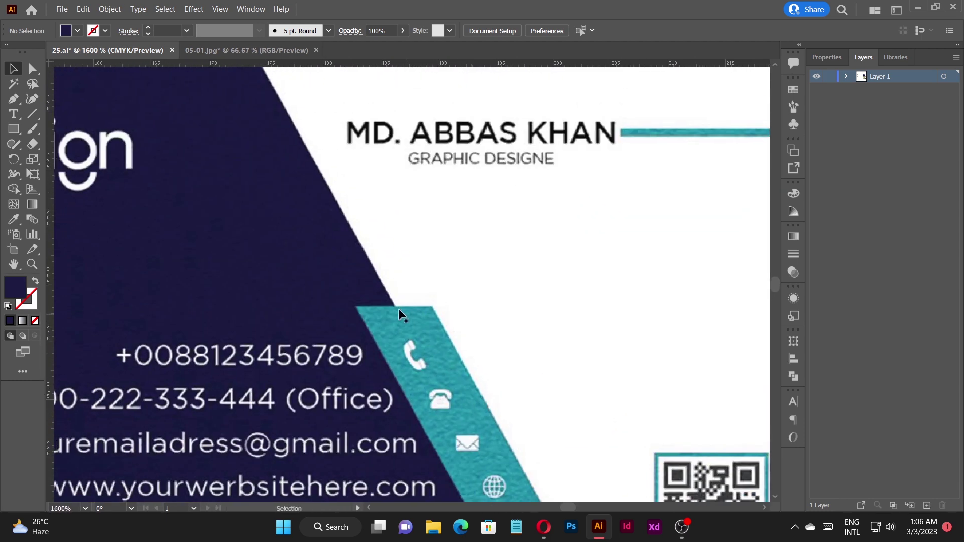
{"action": "scroll", "coordinate": [346, 233], "scroll_direction": "down", "scroll_amount": 2}
{"action": "left_click_drag", "start_coordinate": [382, 287], "coordinate": [365, 250]}
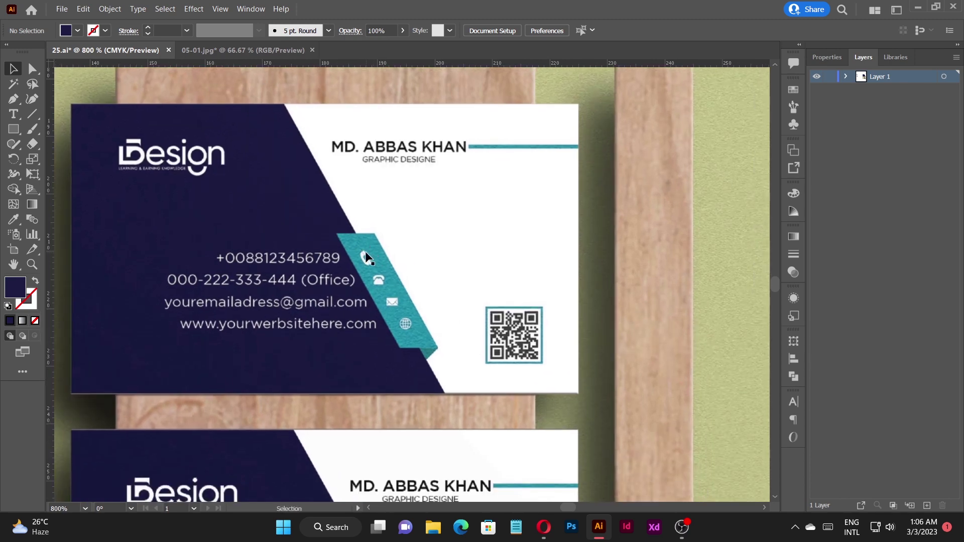
{"action": "scroll", "coordinate": [372, 234], "scroll_direction": "up", "scroll_amount": 1}
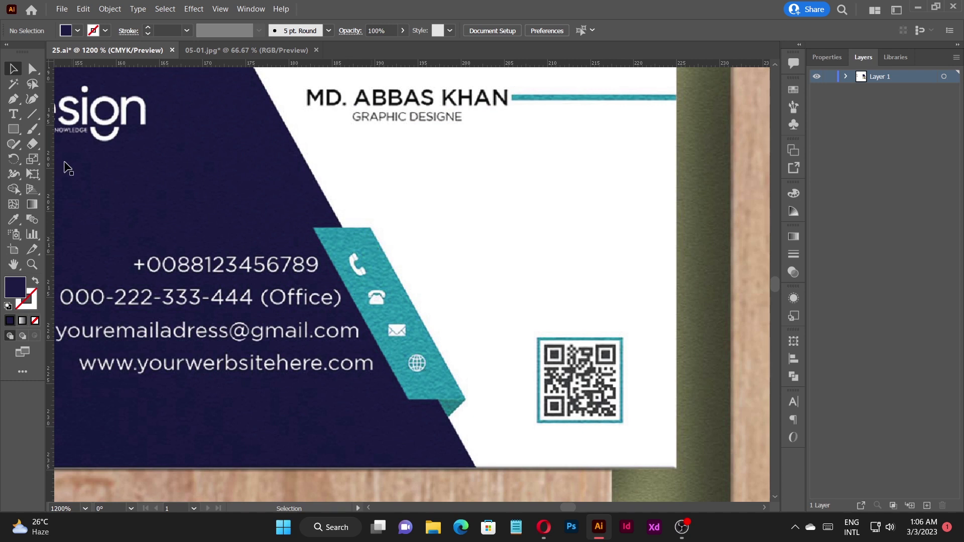
{"action": "left_click", "coordinate": [17, 132]}
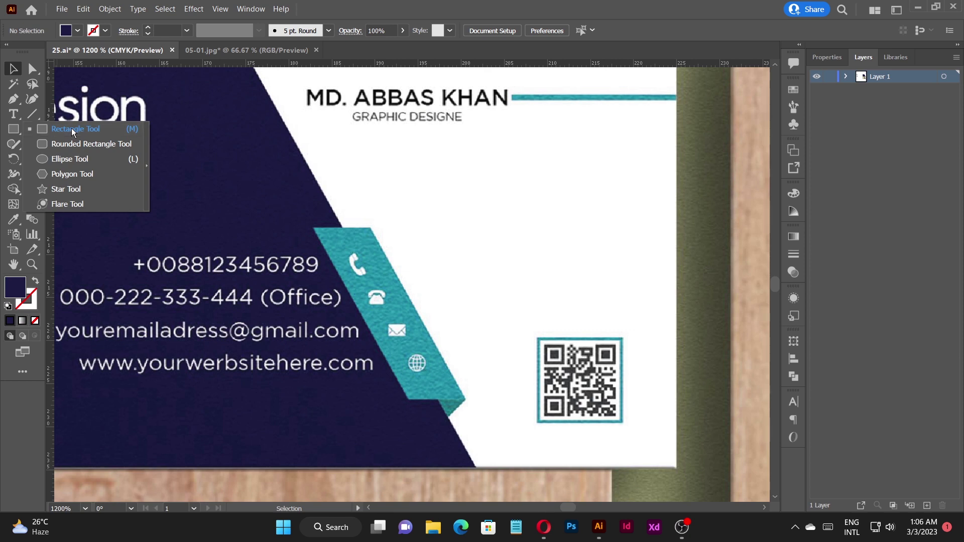
{"action": "left_click", "coordinate": [73, 129]}
{"action": "scroll", "coordinate": [352, 226], "scroll_direction": "down", "scroll_amount": 8}
{"action": "scroll", "coordinate": [325, 221], "scroll_direction": "up", "scroll_amount": 5}
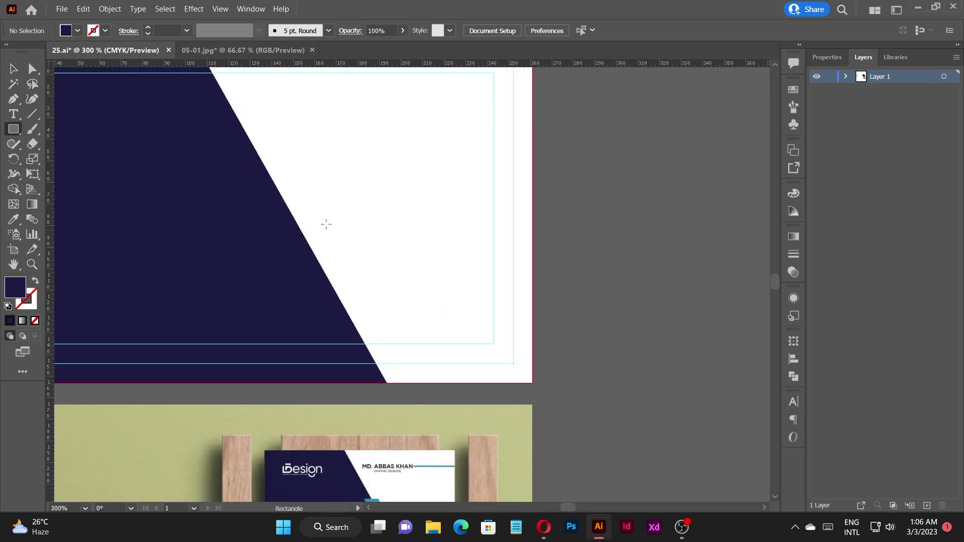
{"action": "left_click_drag", "start_coordinate": [272, 171], "coordinate": [235, 217]}
Fill the narrow rectangle with the teal sampled from the right swatch square
{"action": "key", "text": "i"}
{"action": "left_click", "coordinate": [209, 202]}
{"action": "scroll", "coordinate": [254, 198], "scroll_direction": "down", "scroll_amount": 5}
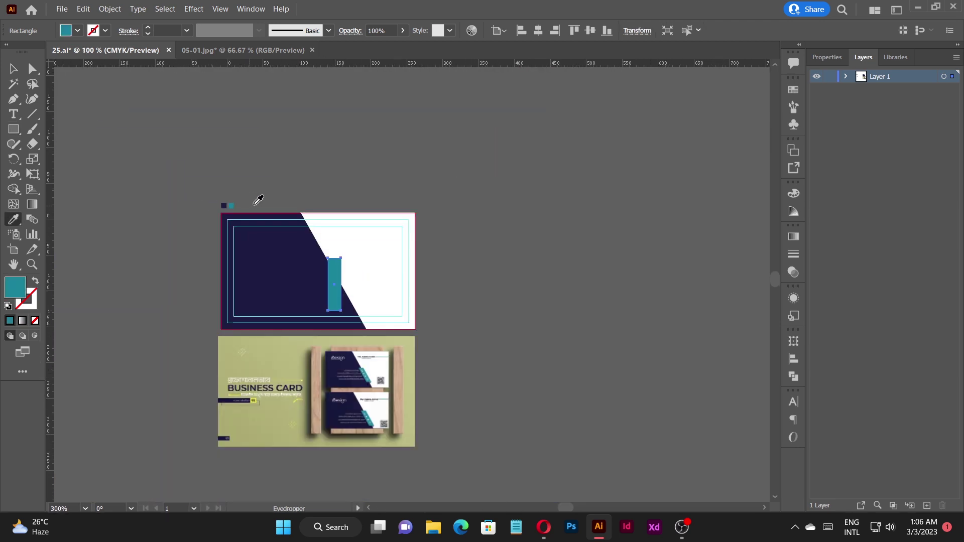
Rotate the teal rectangle parallel to the navy panel's slanted edge and position it straddling that edge
{"action": "scroll", "coordinate": [359, 319], "scroll_direction": "up", "scroll_amount": 5}
{"action": "key", "text": "v"}
{"action": "scroll", "coordinate": [352, 251], "scroll_direction": "down", "scroll_amount": 4}
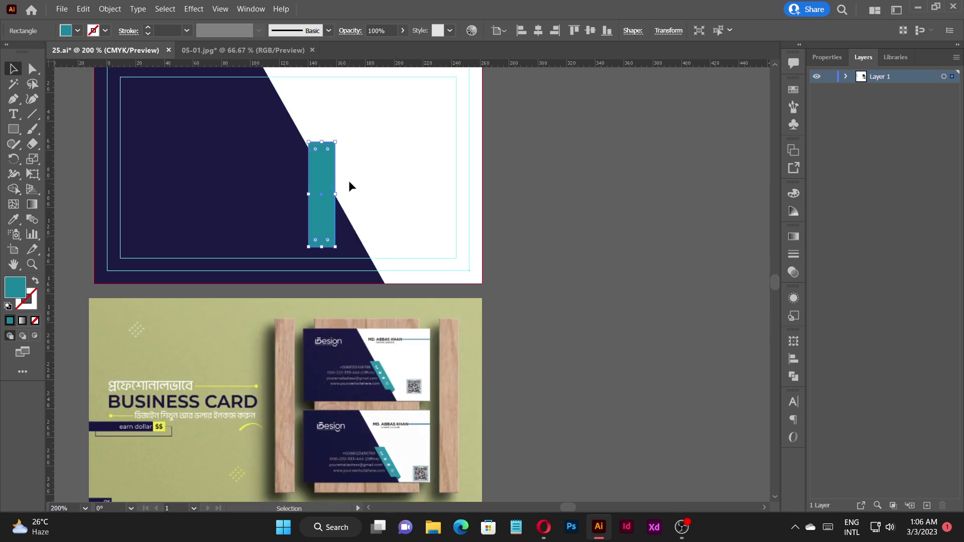
{"action": "scroll", "coordinate": [348, 185], "scroll_direction": "up", "scroll_amount": 5}
{"action": "left_click_drag", "start_coordinate": [324, 108], "coordinate": [260, 107]}
{"action": "left_click_drag", "start_coordinate": [271, 186], "coordinate": [281, 167]}
{"action": "scroll", "coordinate": [293, 171], "scroll_direction": "down", "scroll_amount": 4}
{"action": "scroll", "coordinate": [375, 264], "scroll_direction": "up", "scroll_amount": 3}
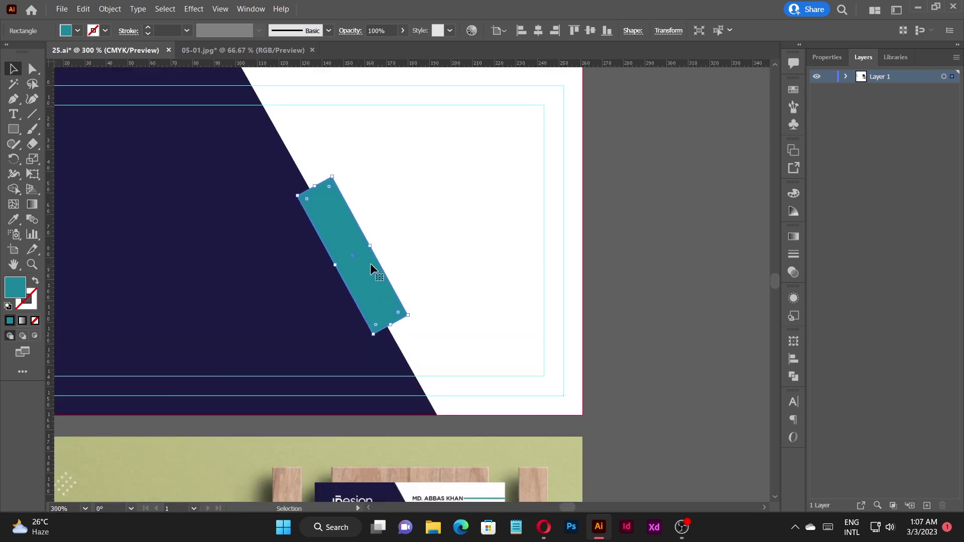
{"action": "mouse_move", "coordinate": [370, 264]}
{"action": "left_mouse_down"}
{"action": "mouse_move", "coordinate": [359, 245]}
{"action": "mouse_move", "coordinate": [362, 258]}
{"action": "left_mouse_up"}
Examine the shape of the strip's ends on the reference card's teal contact strip
{"action": "scroll", "coordinate": [363, 259], "scroll_direction": "down", "scroll_amount": 4}
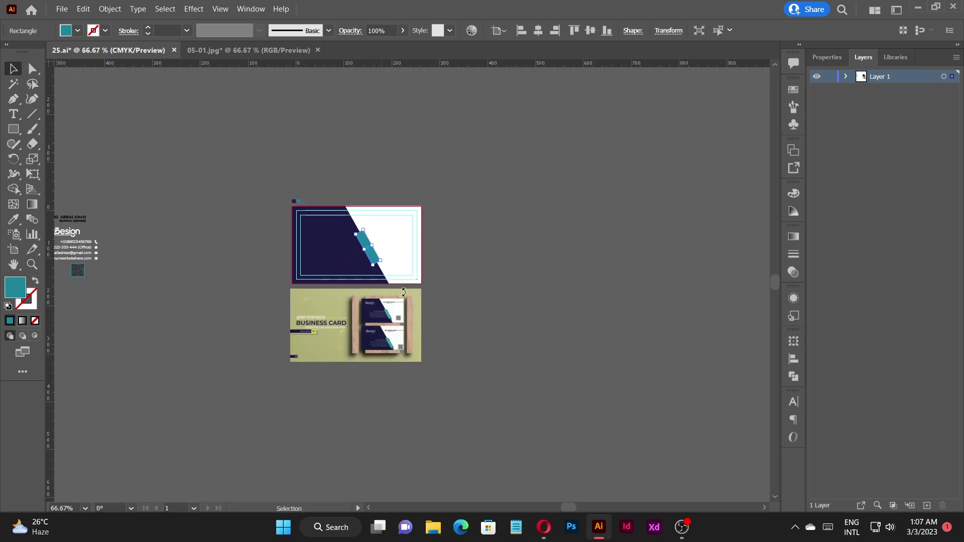
{"action": "scroll", "coordinate": [454, 286], "scroll_direction": "up", "scroll_amount": 4}
{"action": "scroll", "coordinate": [453, 286], "scroll_direction": "down", "scroll_amount": 1}
{"action": "scroll", "coordinate": [213, 354], "scroll_direction": "up", "scroll_amount": 7}
{"action": "left_click_drag", "start_coordinate": [194, 365], "coordinate": [322, 286]}
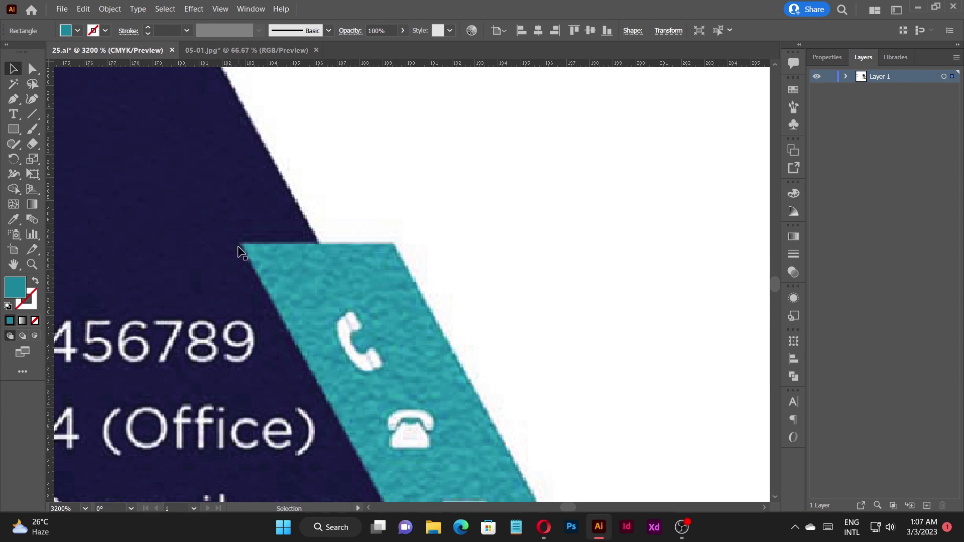
{"action": "scroll", "coordinate": [389, 222], "scroll_direction": "down", "scroll_amount": 7}
{"action": "scroll", "coordinate": [381, 246], "scroll_direction": "up", "scroll_amount": 5}
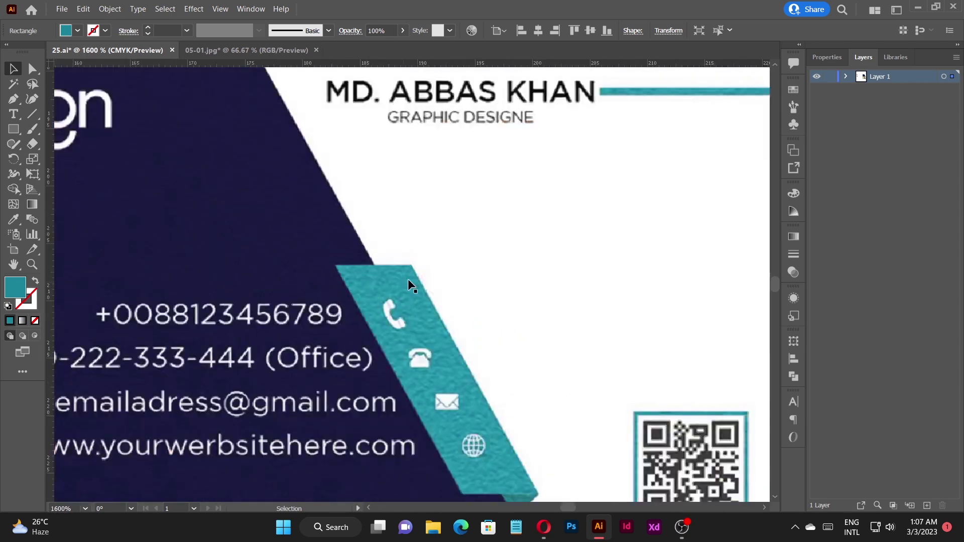
Shift the two right-hand corner points of the teal strip downward to flatten the slant of its ends
{"action": "left_click_drag", "start_coordinate": [265, 134], "coordinate": [310, 181]}
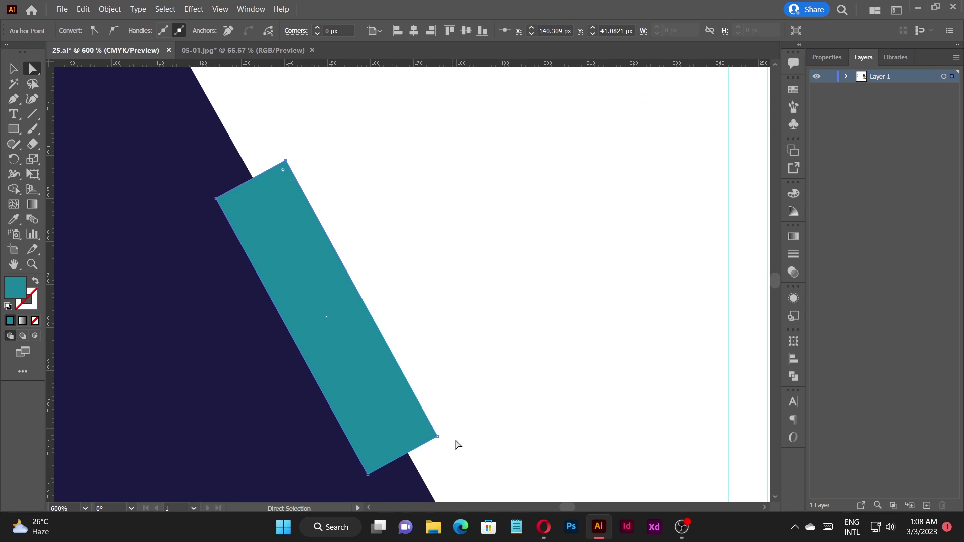
{"action": "left_click_drag", "start_coordinate": [464, 469], "coordinate": [427, 414]}
{"action": "key", "text": "Down"}
{"action": "key", "text": "Down"}
{"action": "key", "text": "Down"}
{"action": "key", "text": "Down"}
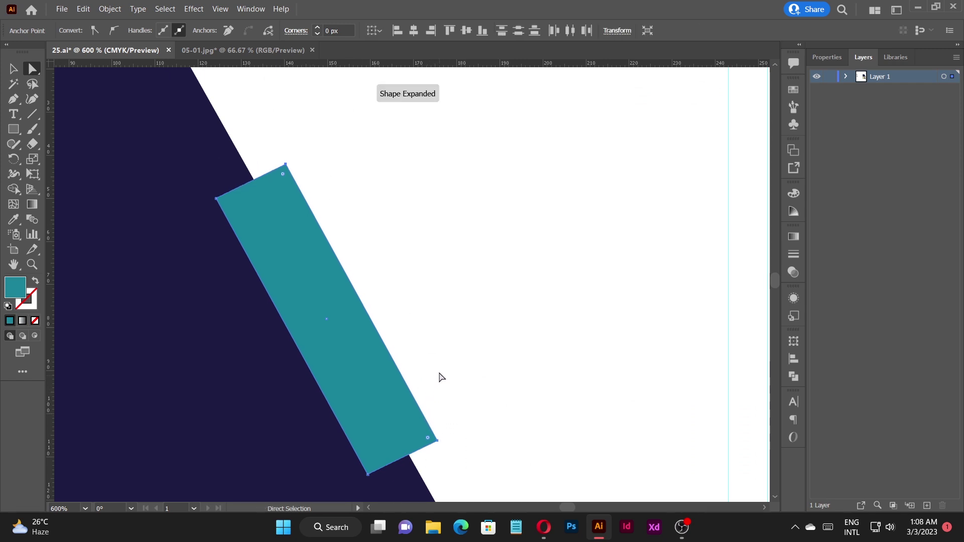
{"action": "key", "text": "ctrl+minus"}
{"action": "key", "text": "ctrl+minus"}
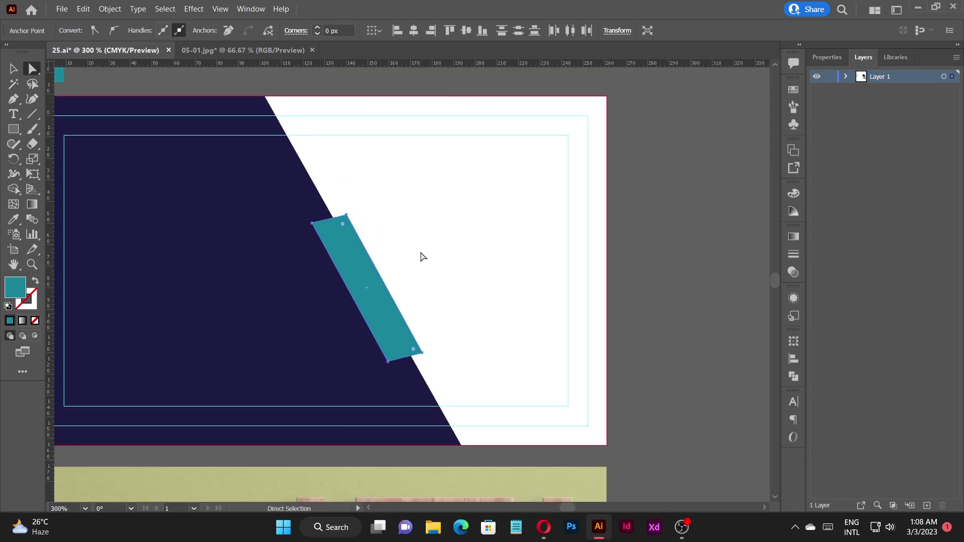
Move the whole teal strip slightly to the right along the navy panel's diagonal edge
{"action": "key", "text": "v"}
{"action": "key", "text": "ctrl+plus"}
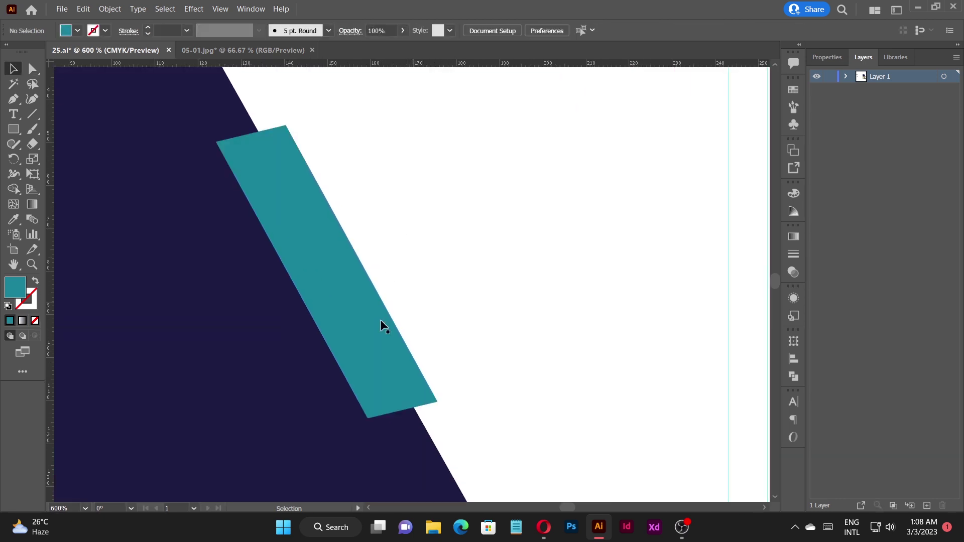
{"action": "left_click_drag", "start_coordinate": [382, 320], "coordinate": [388, 318]}
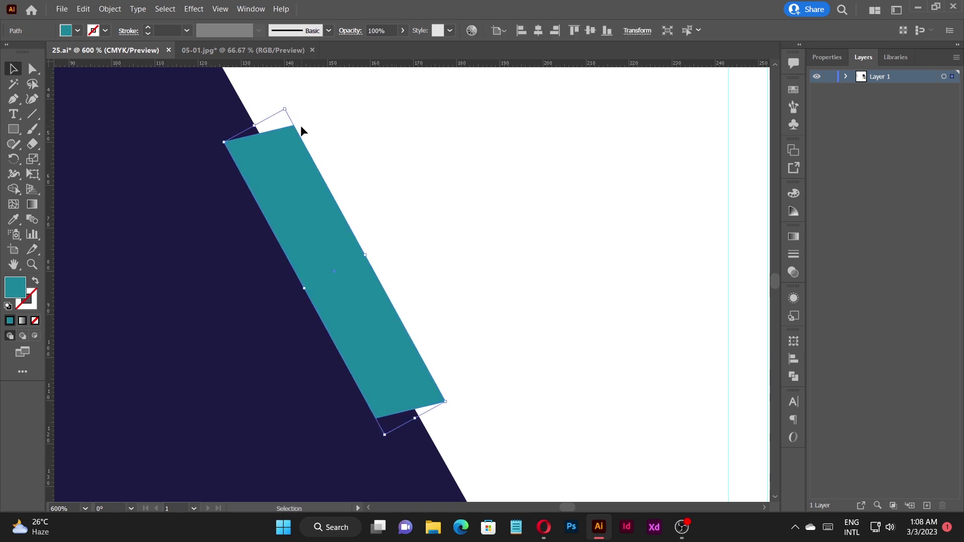
{"action": "scroll", "coordinate": [300, 125], "scroll_direction": "up", "scroll_amount": 2}
{"action": "scroll", "coordinate": [300, 125], "scroll_direction": "down", "scroll_amount": 4}
{"action": "left_click", "coordinate": [393, 230]}
{"action": "scroll", "coordinate": [391, 243], "scroll_direction": "up", "scroll_amount": 1, "text": "alt"}
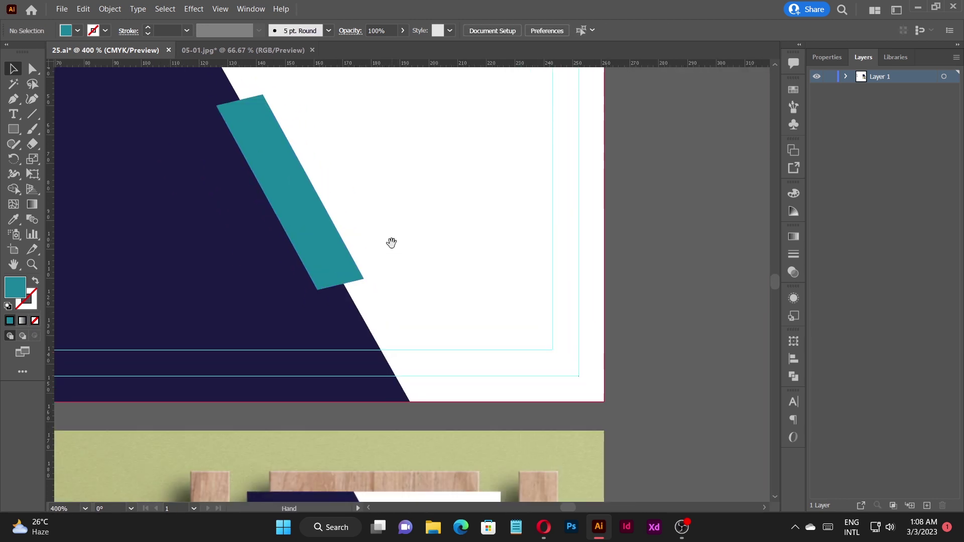
{"action": "scroll", "coordinate": [351, 271], "scroll_direction": "up", "scroll_amount": 1}
{"action": "left_click_drag", "start_coordinate": [332, 294], "coordinate": [331, 280]}
{"action": "left_click", "coordinate": [408, 278]}
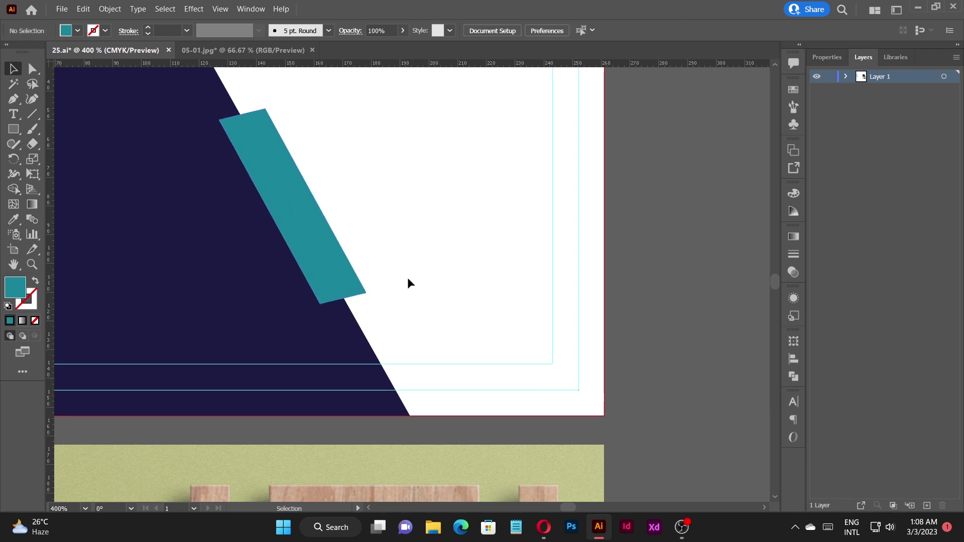
Draw a small closed triangle with the Pen tool between the teal strip's lower right corner and the navy panel's slanted edge
{"action": "scroll", "coordinate": [396, 284], "scroll_direction": "up", "scroll_amount": 3, "text": "alt"}
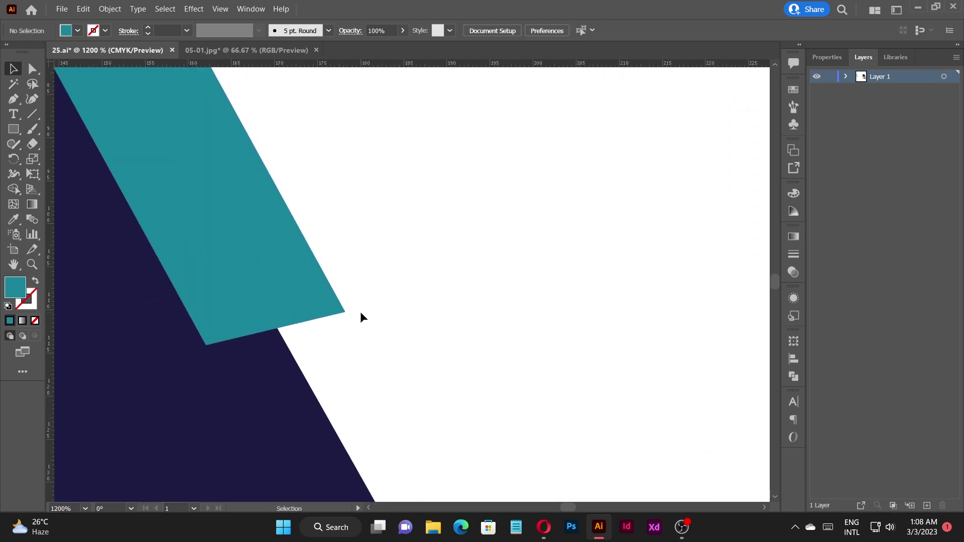
{"action": "left_click_drag", "start_coordinate": [345, 313], "coordinate": [346, 312]}
{"action": "key", "text": "p"}
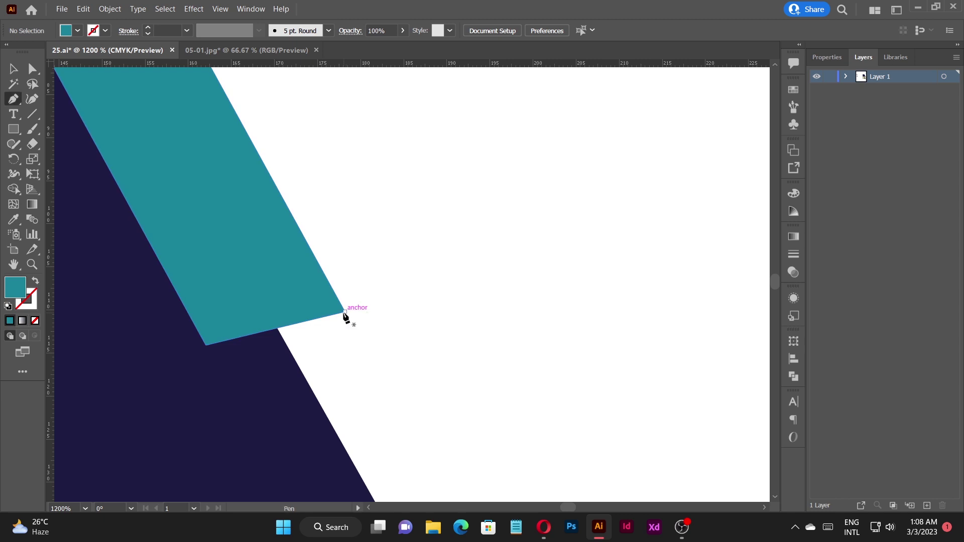
{"action": "left_click", "coordinate": [346, 312]}
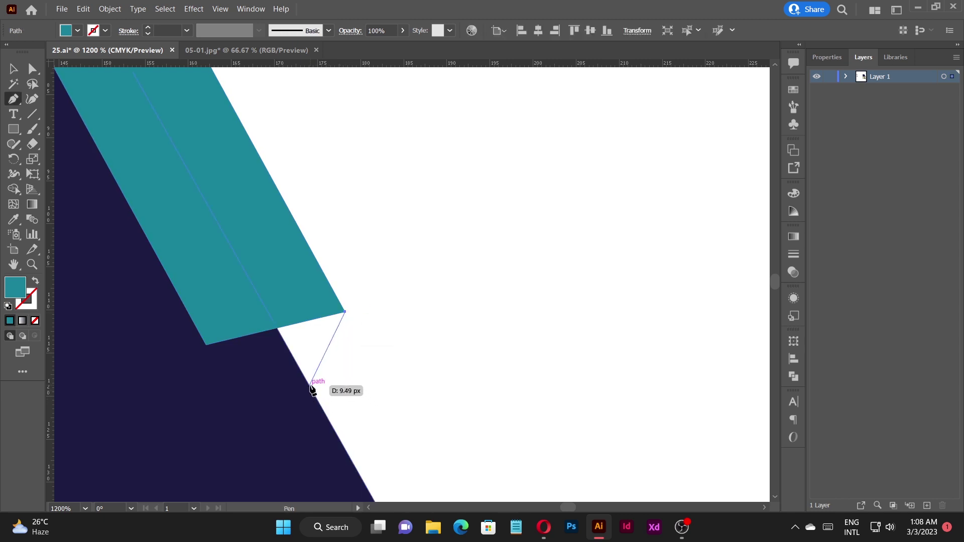
{"action": "left_click", "coordinate": [310, 386]}
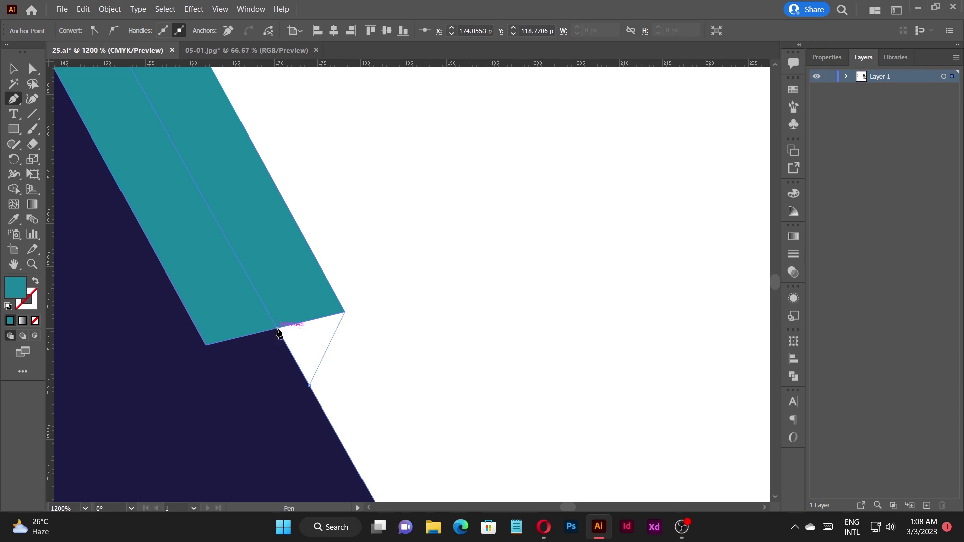
{"action": "left_click", "coordinate": [277, 329]}
{"action": "left_click", "coordinate": [344, 313]}
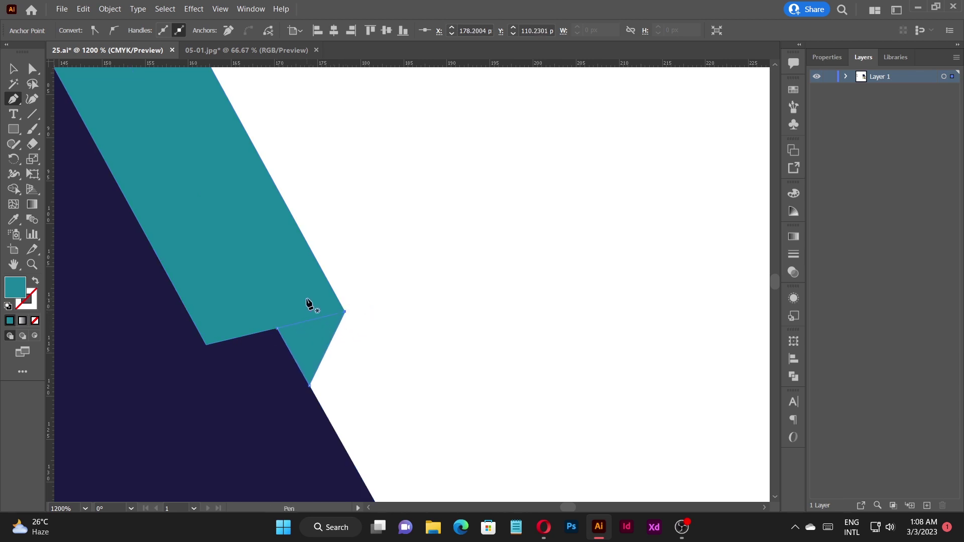
{"action": "key", "text": "v"}
{"action": "left_click", "coordinate": [417, 304]}
Fill the small fold triangle below the teal strip with the darker teal #006977
{"action": "scroll", "coordinate": [310, 348], "scroll_direction": "up", "scroll_amount": 1}
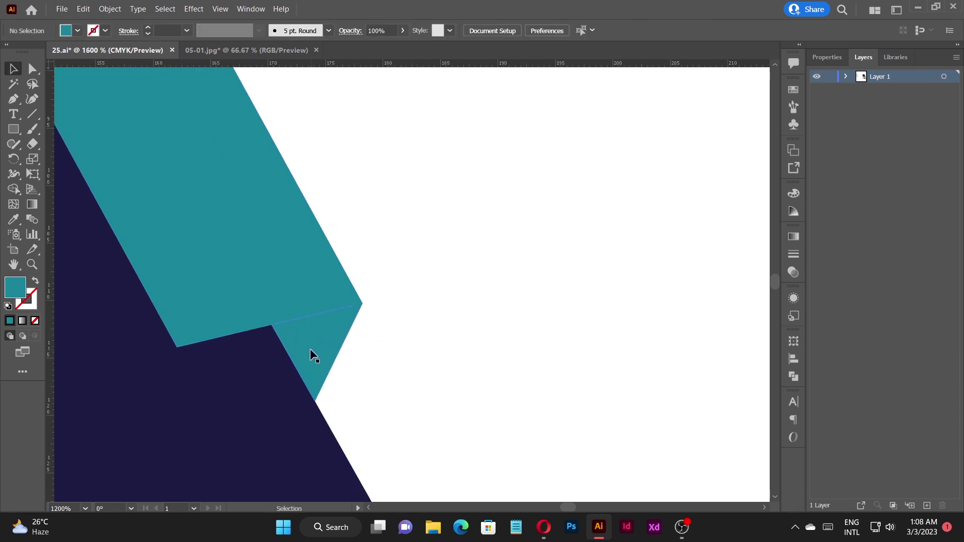
{"action": "left_click", "coordinate": [309, 348]}
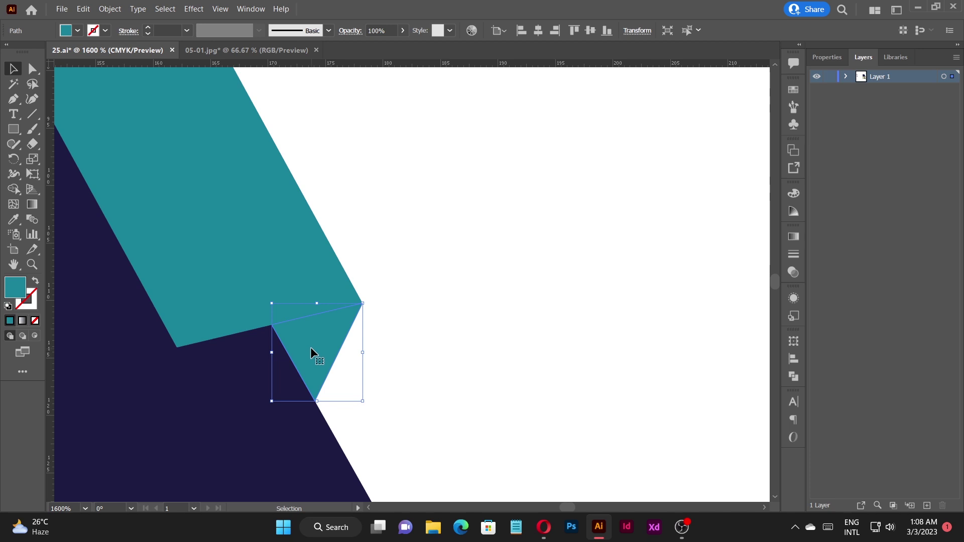
{"action": "double_click", "coordinate": [15, 288]}
{"action": "left_click_drag", "start_coordinate": [594, 250], "coordinate": [596, 258]}
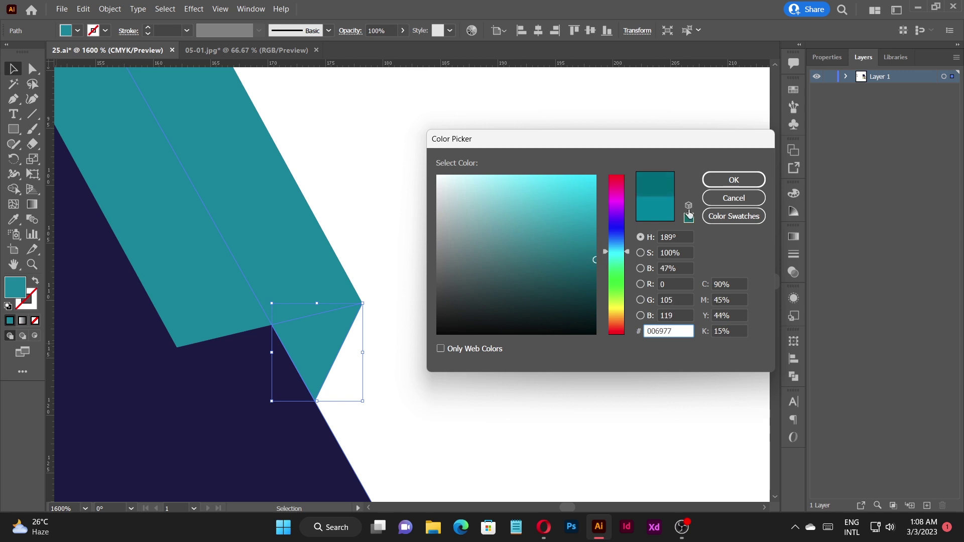
{"action": "left_click", "coordinate": [714, 184]}
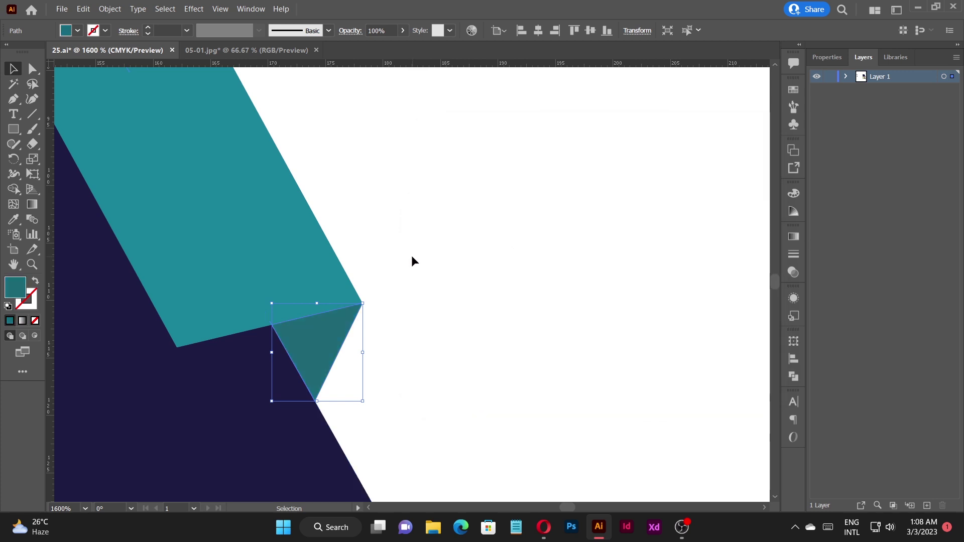
{"action": "left_click", "coordinate": [411, 255]}
Compare the folded teal strip on the artboard with the strip on the reference card
{"action": "scroll", "coordinate": [429, 288], "scroll_direction": "down", "scroll_amount": 4}
{"action": "left_click_drag", "start_coordinate": [453, 275], "coordinate": [462, 307]}
{"action": "scroll", "coordinate": [462, 307], "scroll_direction": "down", "scroll_amount": 2}
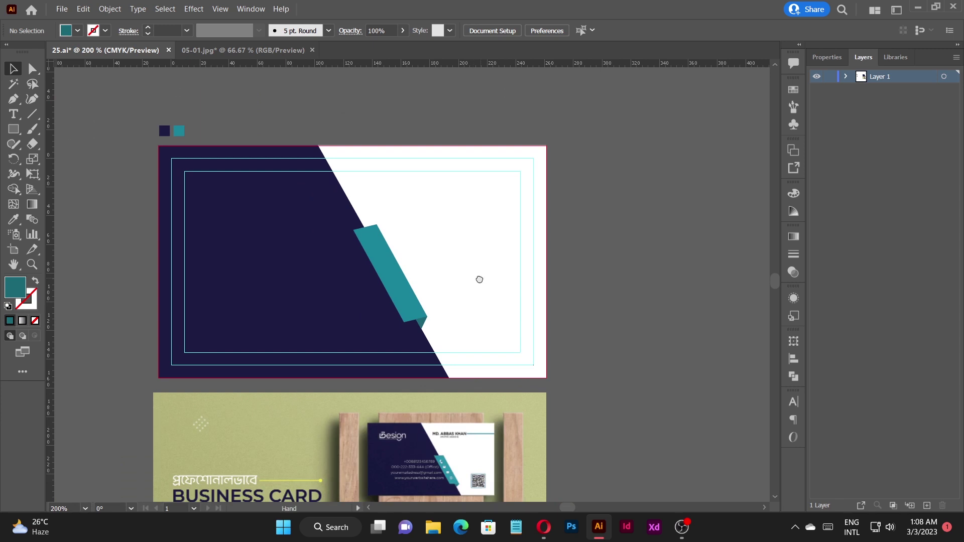
{"action": "scroll", "coordinate": [469, 291], "scroll_direction": "up", "scroll_amount": 2}
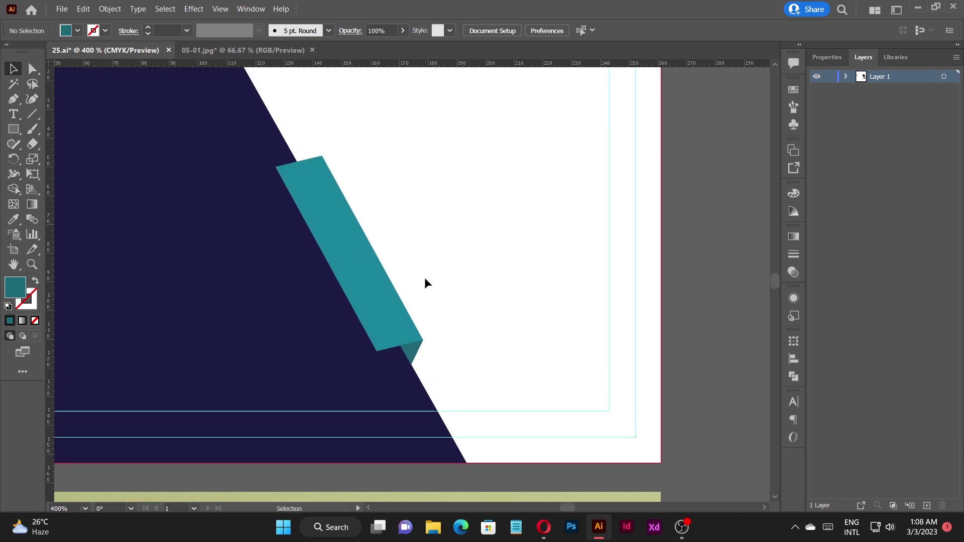
{"action": "scroll", "coordinate": [429, 269], "scroll_direction": "down", "scroll_amount": 3}
{"action": "left_click_drag", "start_coordinate": [475, 260], "coordinate": [520, 269]}
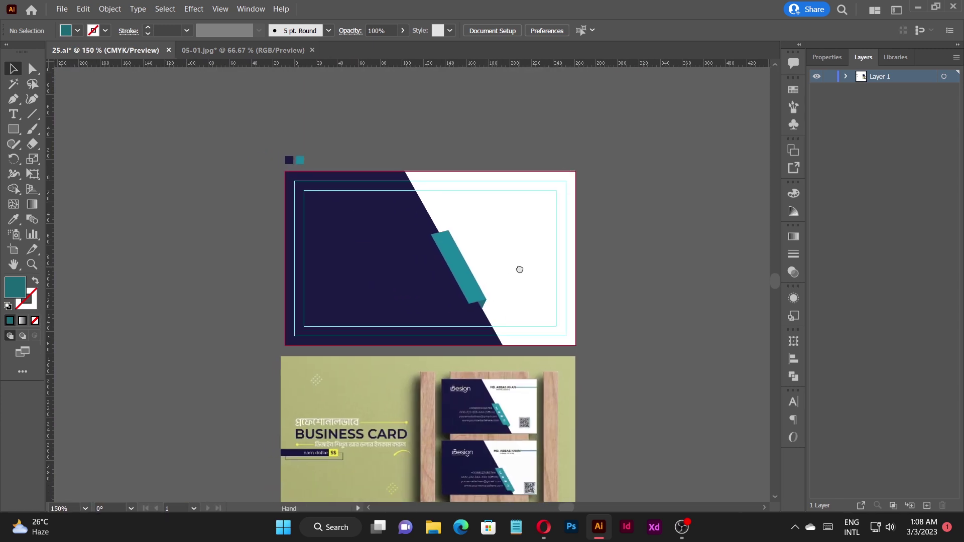
{"action": "scroll", "coordinate": [522, 426], "scroll_direction": "up", "scroll_amount": 5}
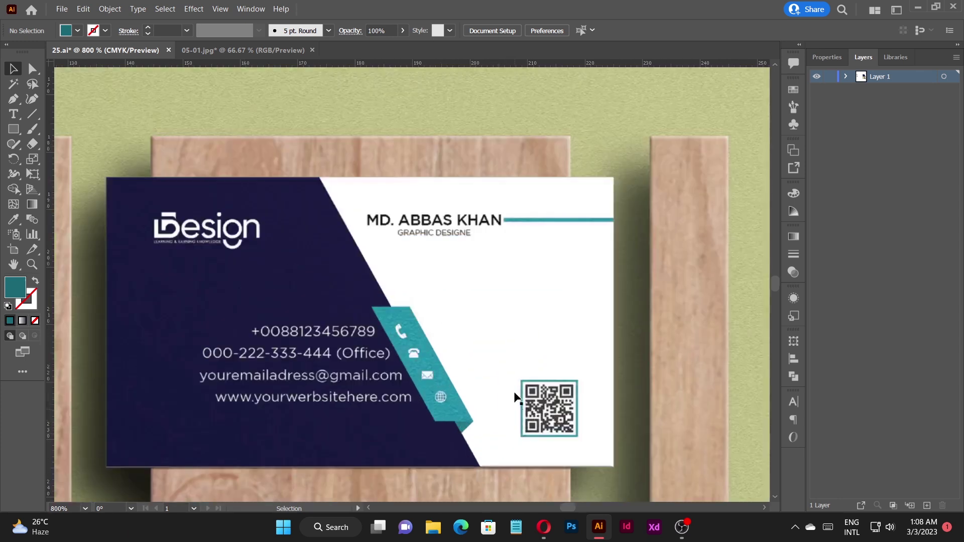
{"action": "scroll", "coordinate": [510, 392], "scroll_direction": "down", "scroll_amount": 6}
{"action": "scroll", "coordinate": [469, 254], "scroll_direction": "up", "scroll_amount": 3}
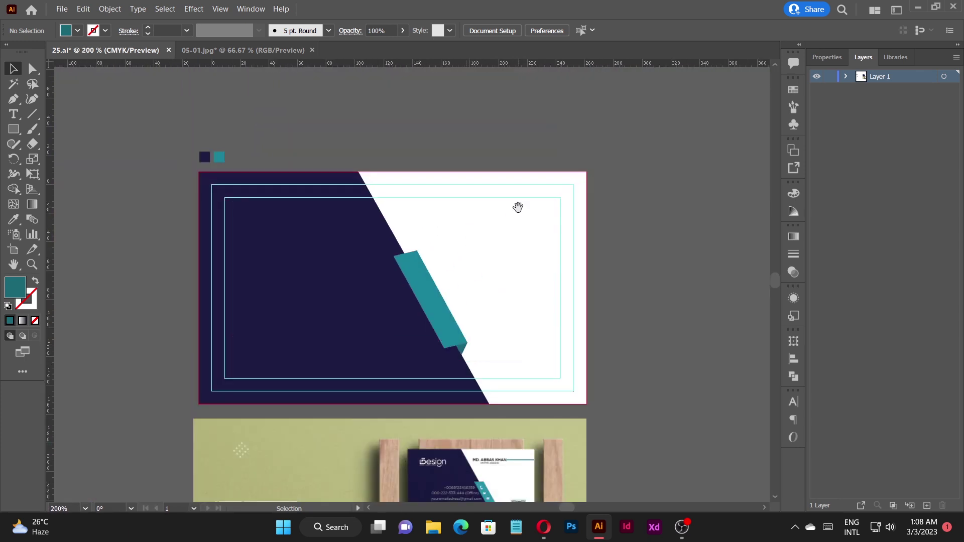
Move the prepared name, job title, logo, contact details, icons and QR code from the far left to just beside the artboard
{"action": "scroll", "coordinate": [509, 227], "scroll_direction": "down", "scroll_amount": 4}
{"action": "scroll", "coordinate": [273, 261], "scroll_direction": "up", "scroll_amount": 3}
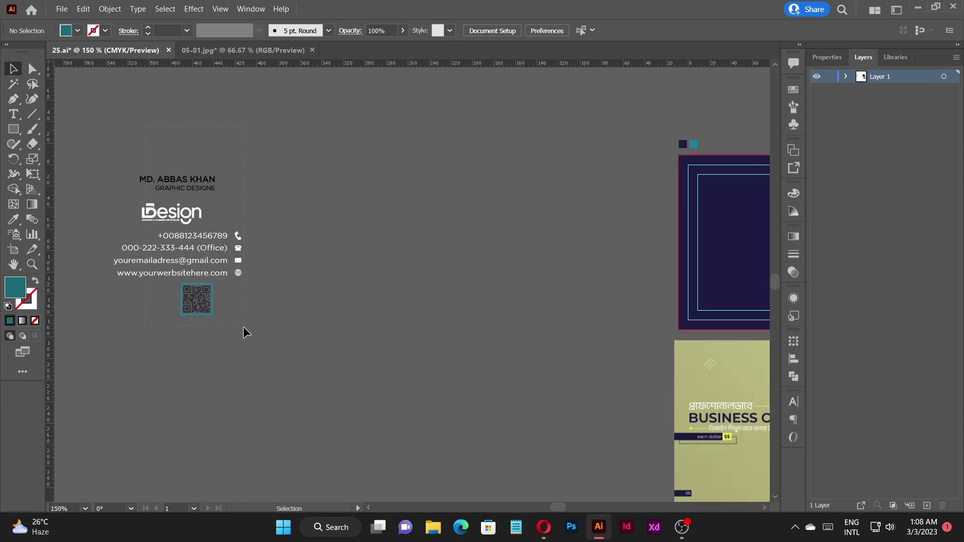
{"action": "left_click_drag", "start_coordinate": [242, 327], "coordinate": [207, 280]}
{"action": "key", "text": "ctrl+shift+a"}
{"action": "left_click_drag", "start_coordinate": [228, 354], "coordinate": [231, 242]}
{"action": "left_click_drag", "start_coordinate": [178, 218], "coordinate": [613, 218]}
{"action": "key", "text": "ctrl+z"}
{"action": "left_click", "coordinate": [282, 351]}
{"action": "left_click_drag", "start_coordinate": [282, 351], "coordinate": [607, 236]}
{"action": "key", "text": "ctrl+equal"}
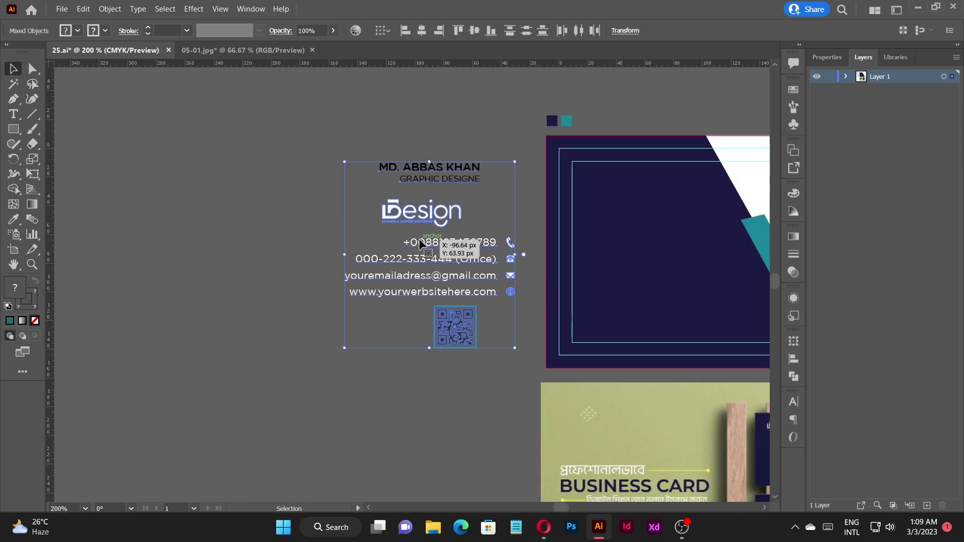
Place the name and job title text on the white area of the card, near its upper right
{"action": "key", "text": "ctrl"}
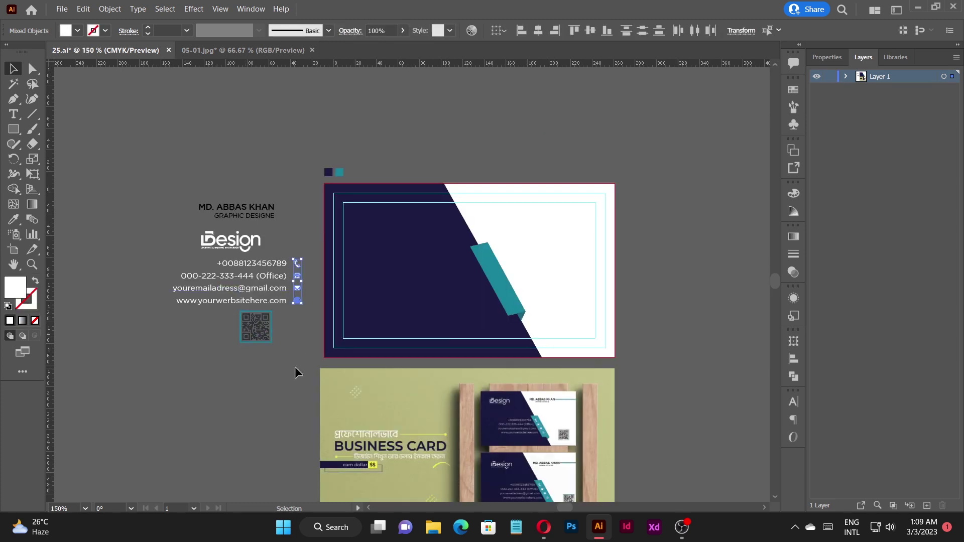
{"action": "left_click", "coordinate": [294, 366]}
{"action": "left_click_drag", "start_coordinate": [306, 350], "coordinate": [278, 363]}
{"action": "scroll", "coordinate": [251, 230], "scroll_direction": "up", "scroll_amount": 2}
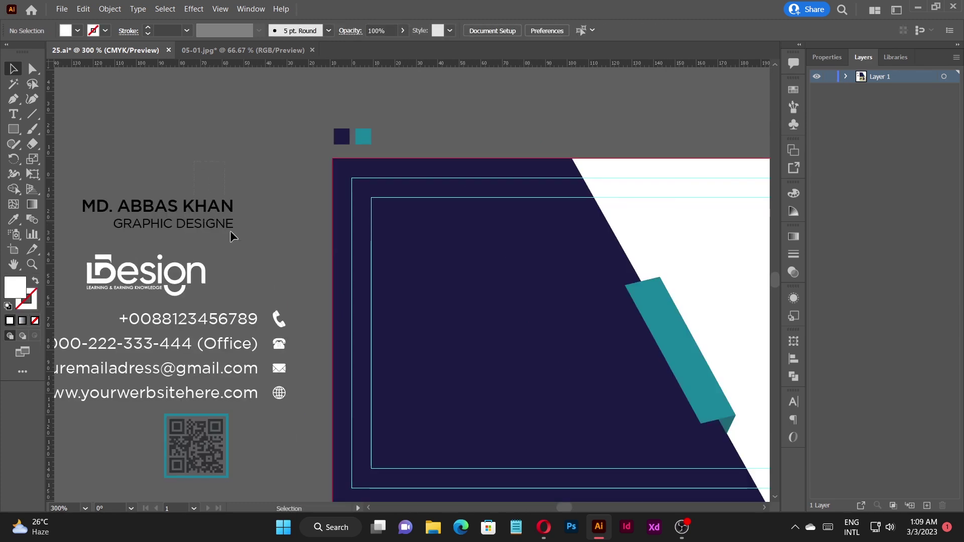
{"action": "left_click", "coordinate": [230, 231]}
{"action": "scroll", "coordinate": [156, 213], "scroll_direction": "down", "scroll_amount": 2}
{"action": "left_click_drag", "start_coordinate": [174, 213], "coordinate": [481, 218]}
{"action": "scroll", "coordinate": [481, 217], "scroll_direction": "up", "scroll_amount": 3}
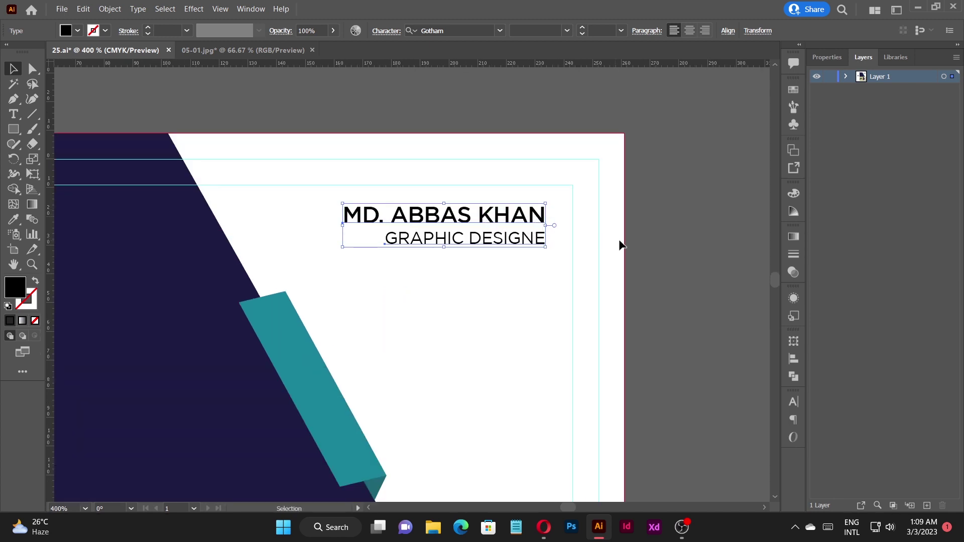
Group the name and job title text on the card
{"action": "left_click", "coordinate": [649, 241]}
{"action": "left_click", "coordinate": [520, 234]}
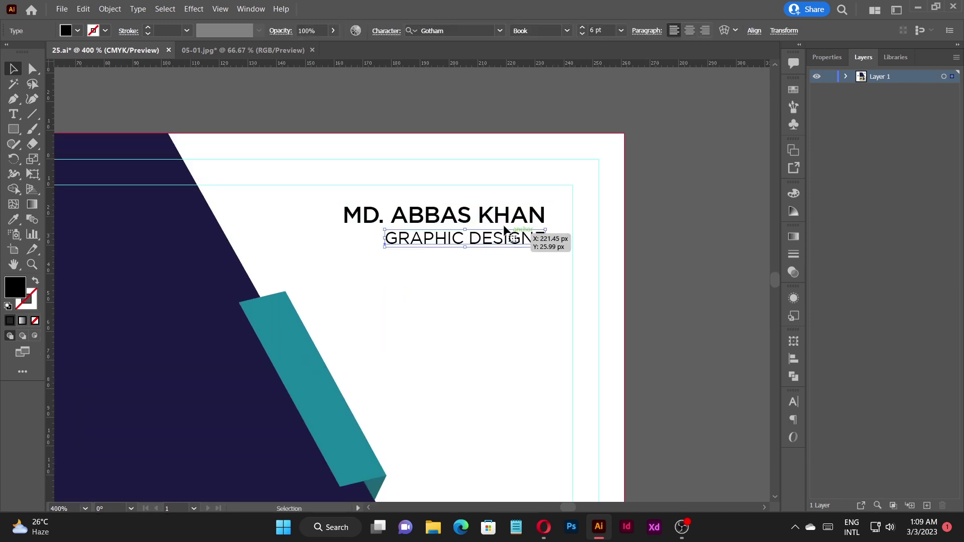
{"action": "left_click", "coordinate": [493, 218], "text": "shift"}
{"action": "key", "text": "ctrl"}
{"action": "scroll", "coordinate": [510, 216], "scroll_direction": "down", "scroll_amount": 5}
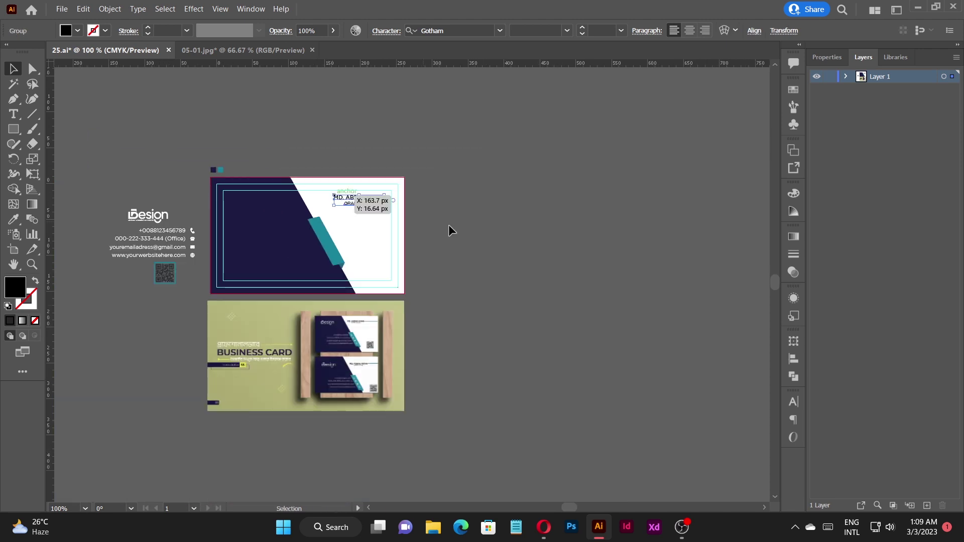
{"action": "left_click", "coordinate": [448, 224]}
Examine how the name, job title and teal line are arranged on the reference card
{"action": "scroll", "coordinate": [405, 358], "scroll_direction": "up", "scroll_amount": 3}
{"action": "scroll", "coordinate": [510, 157], "scroll_direction": "up", "scroll_amount": 2}
{"action": "scroll", "coordinate": [510, 158], "scroll_direction": "down", "scroll_amount": 1}
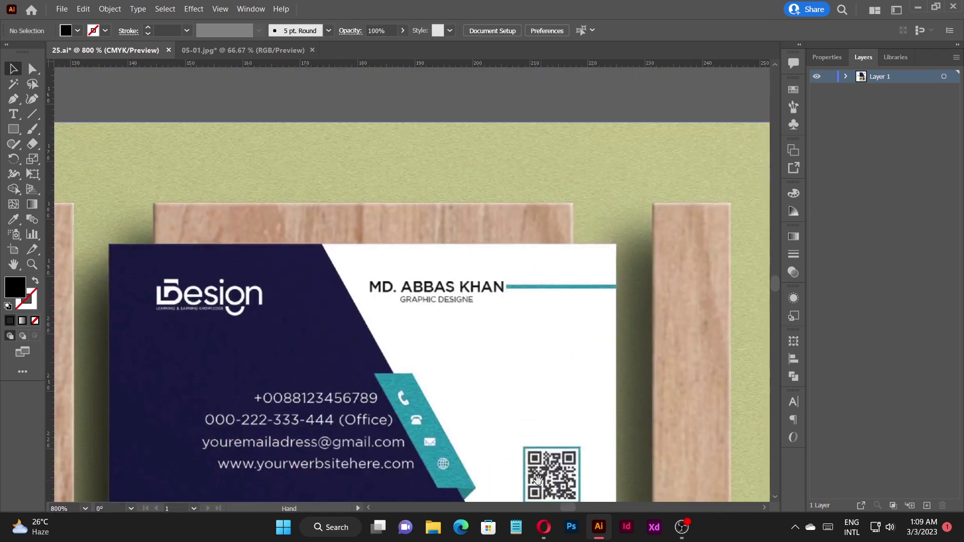
{"action": "scroll", "coordinate": [504, 275], "scroll_direction": "up", "scroll_amount": 2}
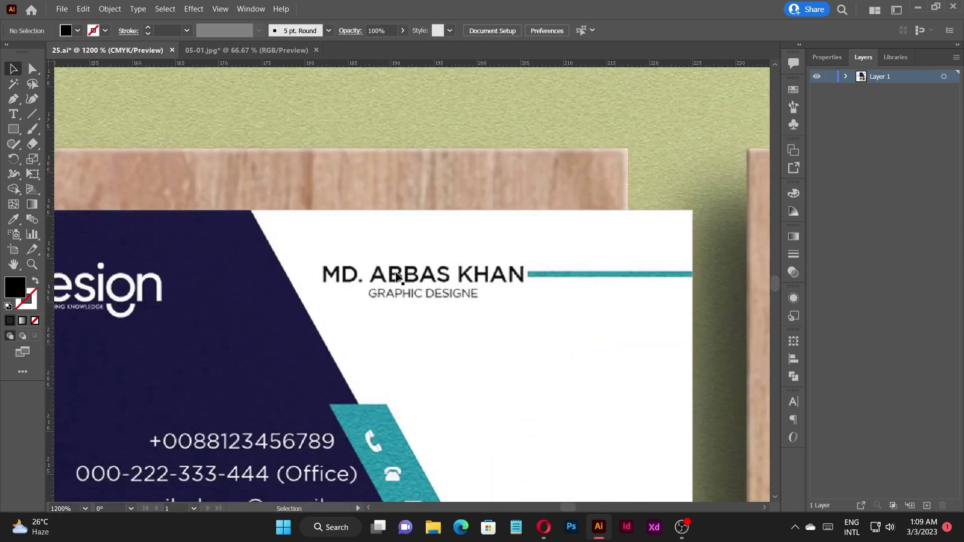
{"action": "scroll", "coordinate": [371, 279], "scroll_direction": "down", "scroll_amount": 1}
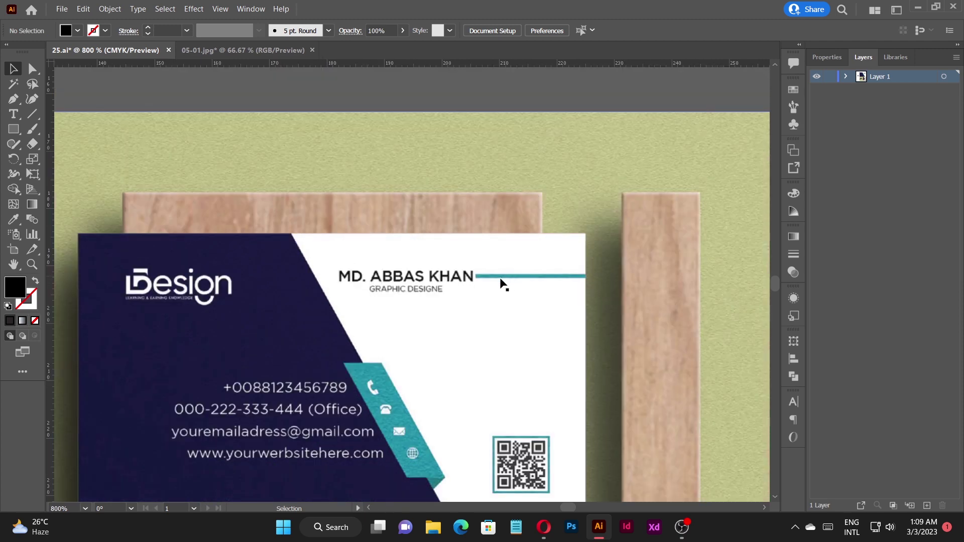
{"action": "scroll", "coordinate": [504, 284], "scroll_direction": "down", "scroll_amount": 3}
{"action": "scroll", "coordinate": [510, 296], "scroll_direction": "up", "scroll_amount": 2}
{"action": "scroll", "coordinate": [465, 312], "scroll_direction": "up", "scroll_amount": 2}
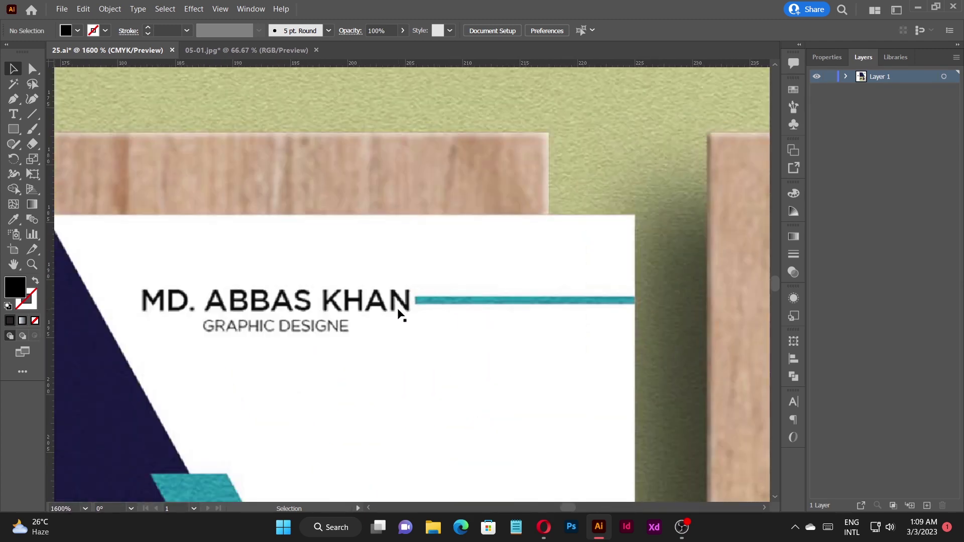
{"action": "scroll", "coordinate": [400, 311], "scroll_direction": "down", "scroll_amount": 3}
{"action": "scroll", "coordinate": [430, 355], "scroll_direction": "down", "scroll_amount": 3}
{"action": "scroll", "coordinate": [446, 275], "scroll_direction": "up", "scroll_amount": 3}
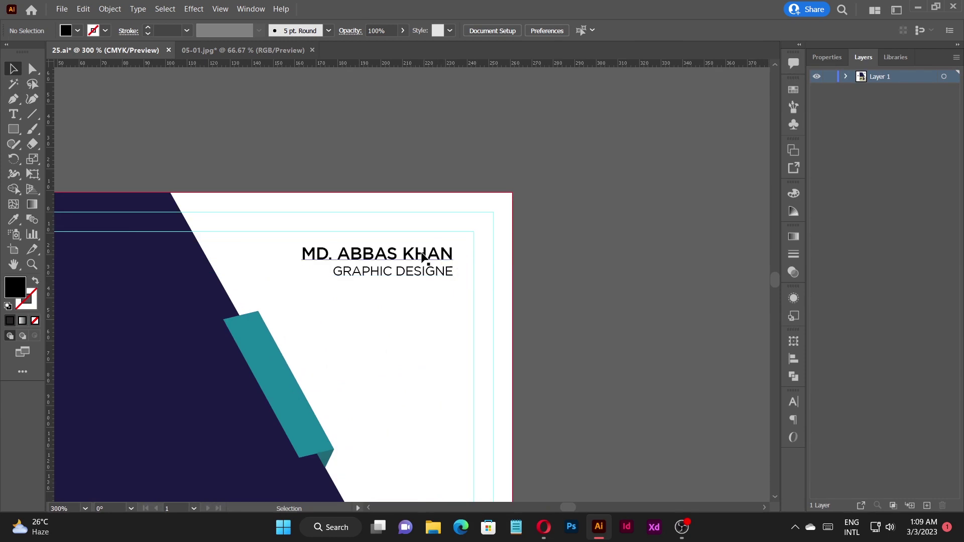
Shift the name and job title group slightly to the left and ungroup it
{"action": "left_click", "coordinate": [426, 255]}
{"action": "right_click", "coordinate": [400, 271]}
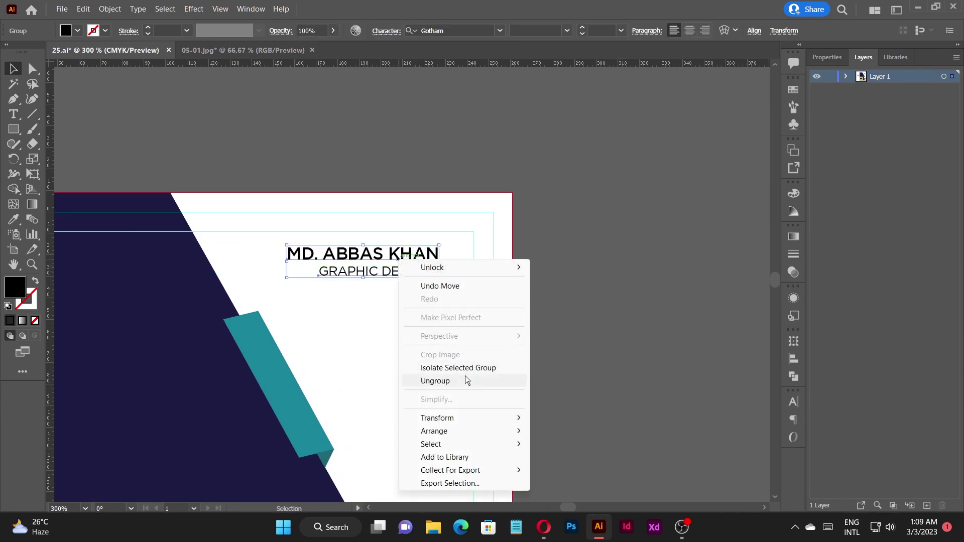
{"action": "left_click", "coordinate": [469, 380]}
{"action": "left_click", "coordinate": [555, 340]}
Centre the GRAPHIC DESIGNE line horizontally beneath the name
{"action": "left_click_drag", "start_coordinate": [414, 272], "coordinate": [381, 275]}
{"action": "left_click", "coordinate": [375, 255], "text": "shift"}
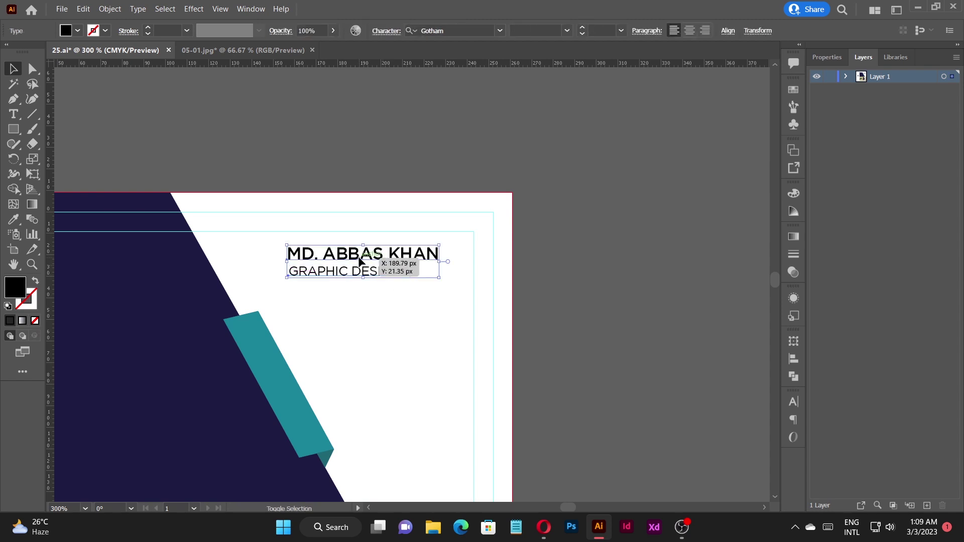
{"action": "left_click", "coordinate": [792, 358]}
{"action": "left_click", "coordinate": [664, 370]}
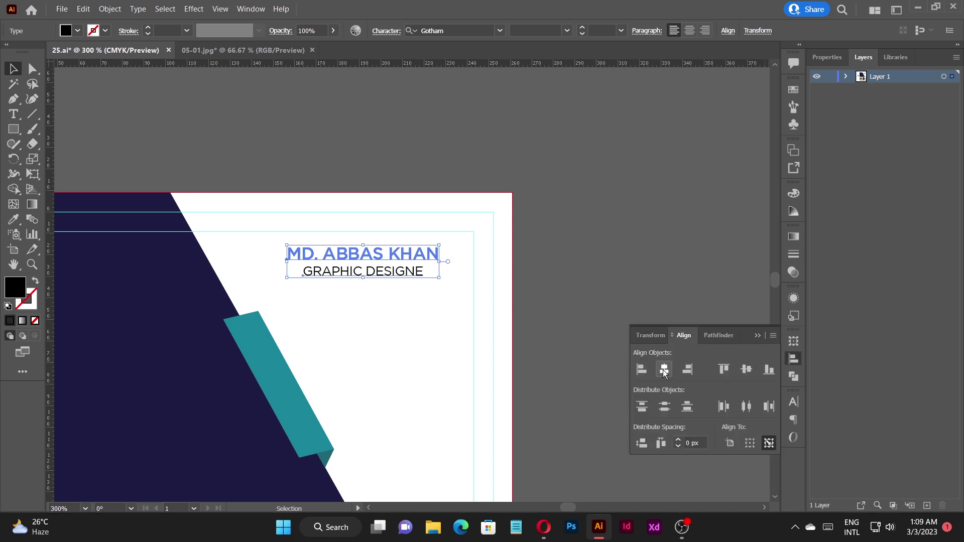
{"action": "left_click", "coordinate": [542, 271]}
Draw a straight horizontal line with the Pen tool from just right of the name to the card's right edge
{"action": "scroll", "coordinate": [496, 256], "scroll_direction": "up", "scroll_amount": 3}
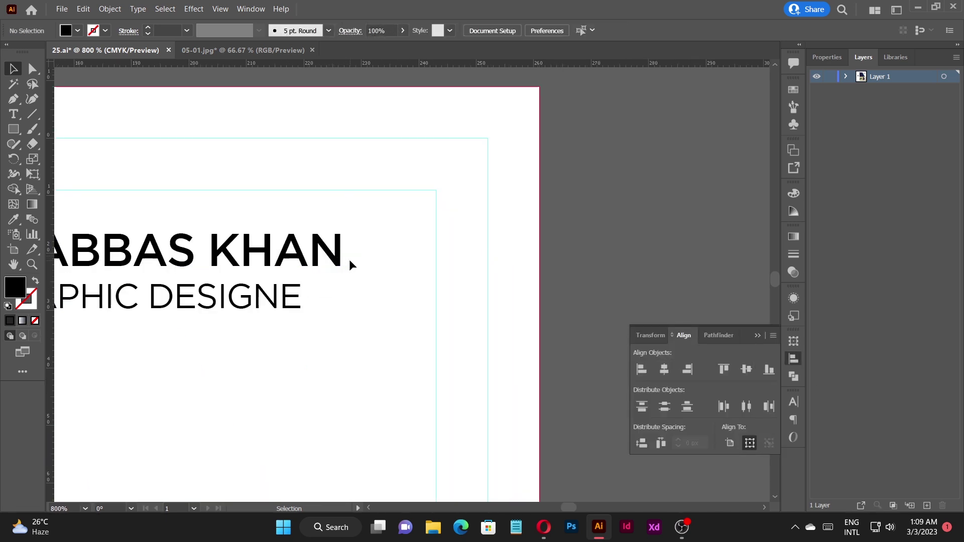
{"action": "key", "text": "p"}
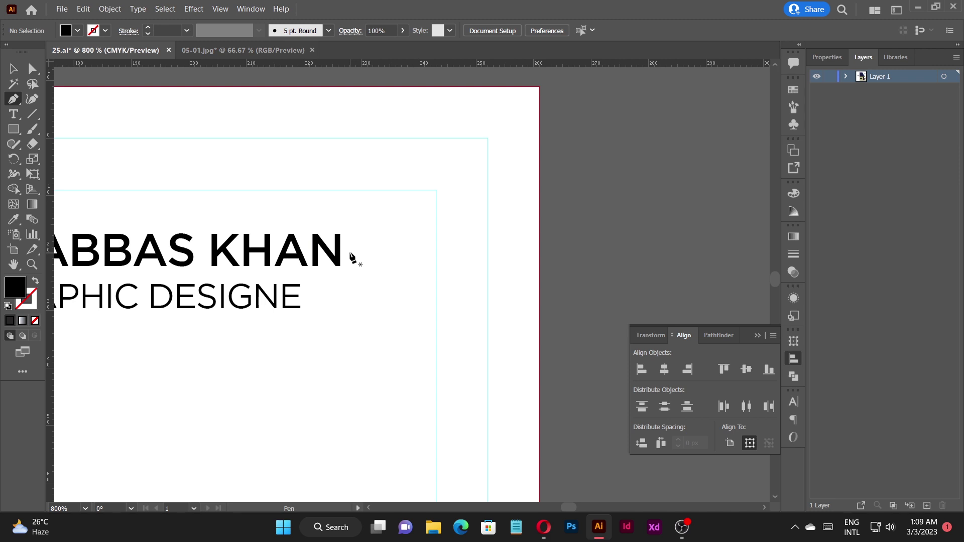
{"action": "left_click", "coordinate": [350, 253]}
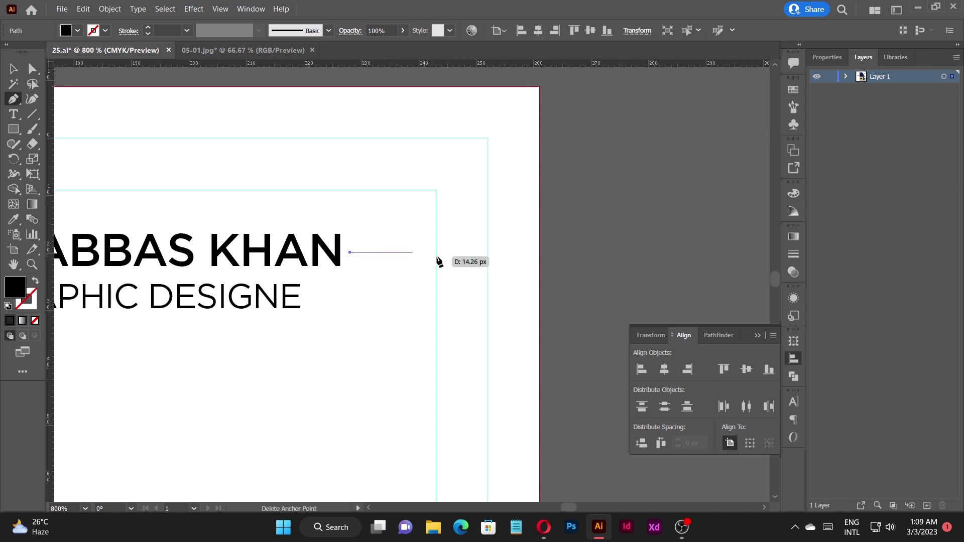
{"action": "left_click", "coordinate": [540, 253]}
{"action": "key", "text": "v"}
{"action": "left_click", "coordinate": [507, 249]}
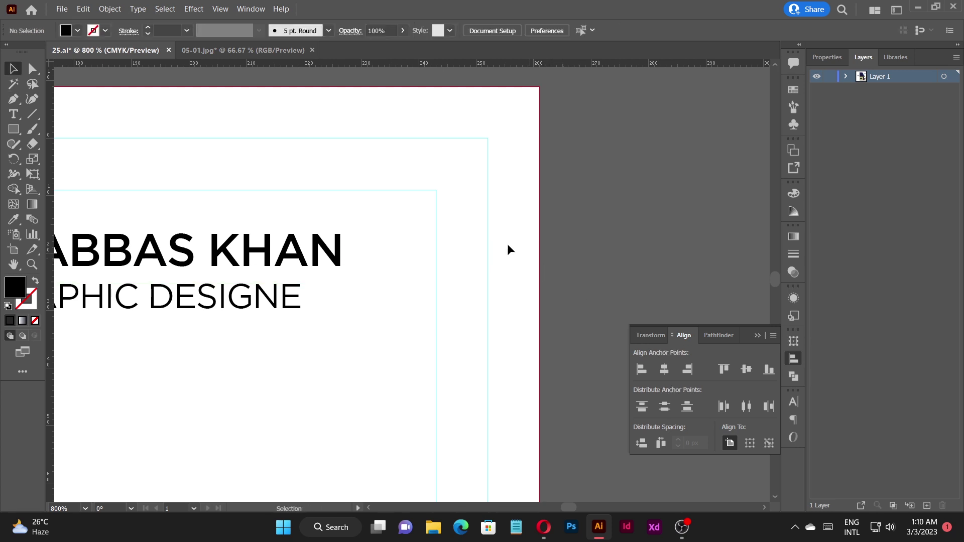
Swap the line's fill and stroke so it has a black 1 pt stroke and no fill
{"action": "left_click_drag", "start_coordinate": [512, 277], "coordinate": [513, 278]}
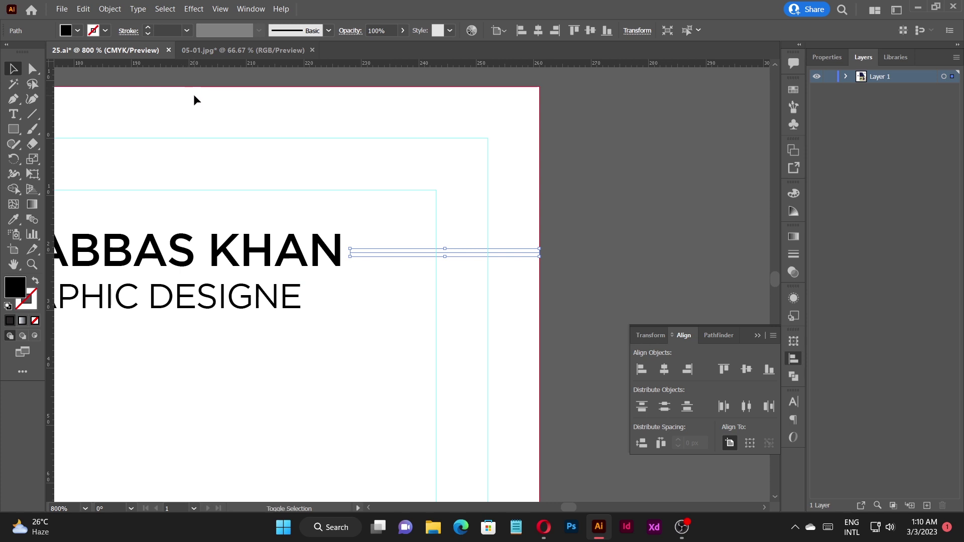
{"action": "key", "text": "shift+x"}
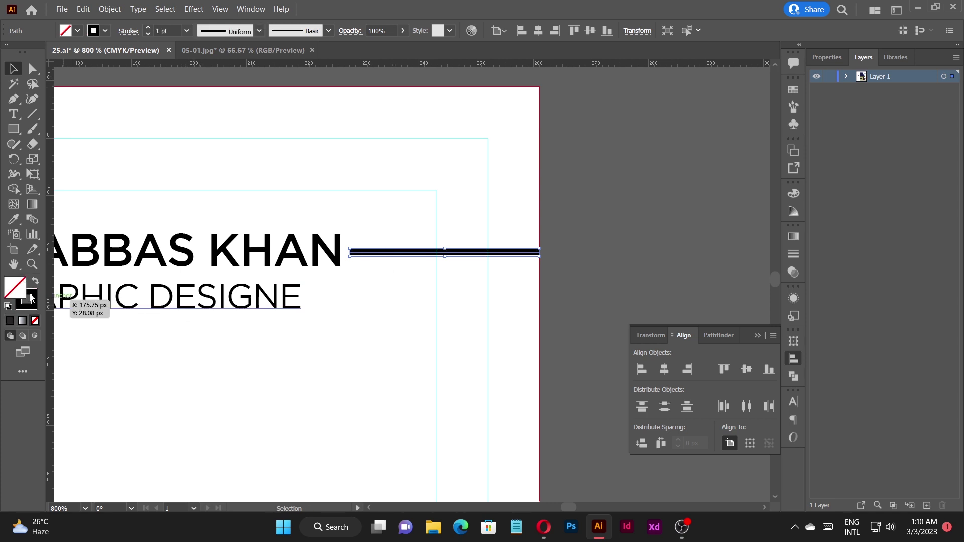
{"action": "scroll", "coordinate": [494, 247], "scroll_direction": "up", "scroll_amount": 1}
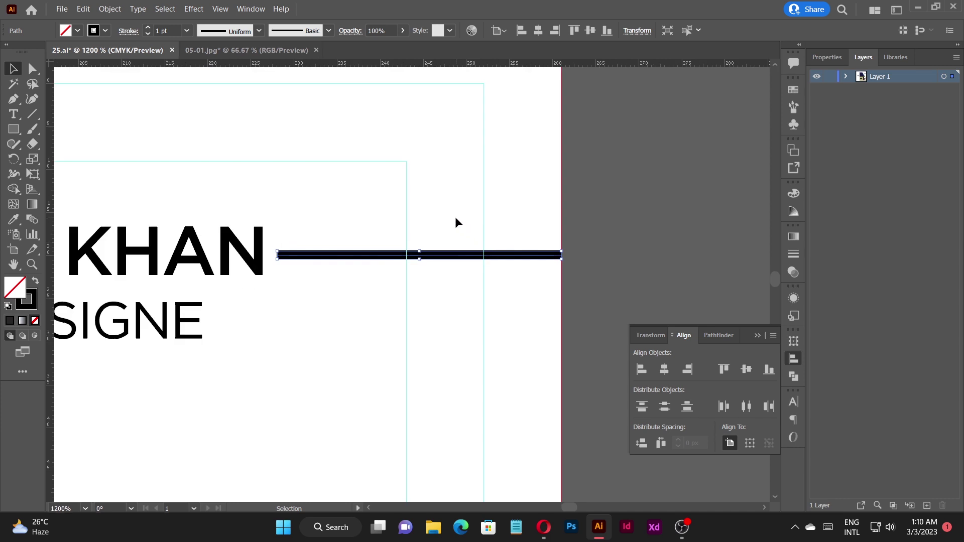
{"action": "left_click", "coordinate": [450, 219]}
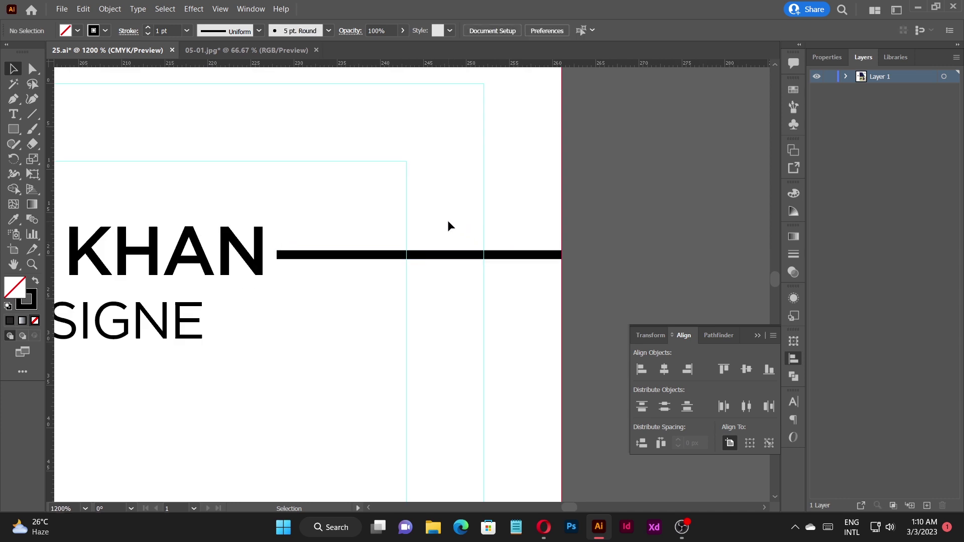
{"action": "left_click", "coordinate": [444, 255]}
{"action": "left_click", "coordinate": [408, 233]}
{"action": "left_click_drag", "start_coordinate": [300, 202], "coordinate": [370, 259]}
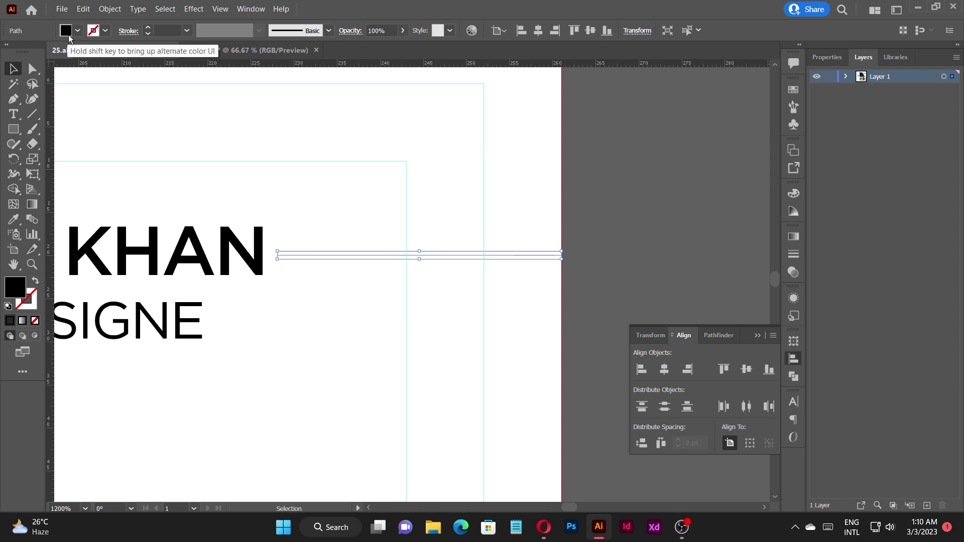
{"action": "key", "text": "shift+x"}
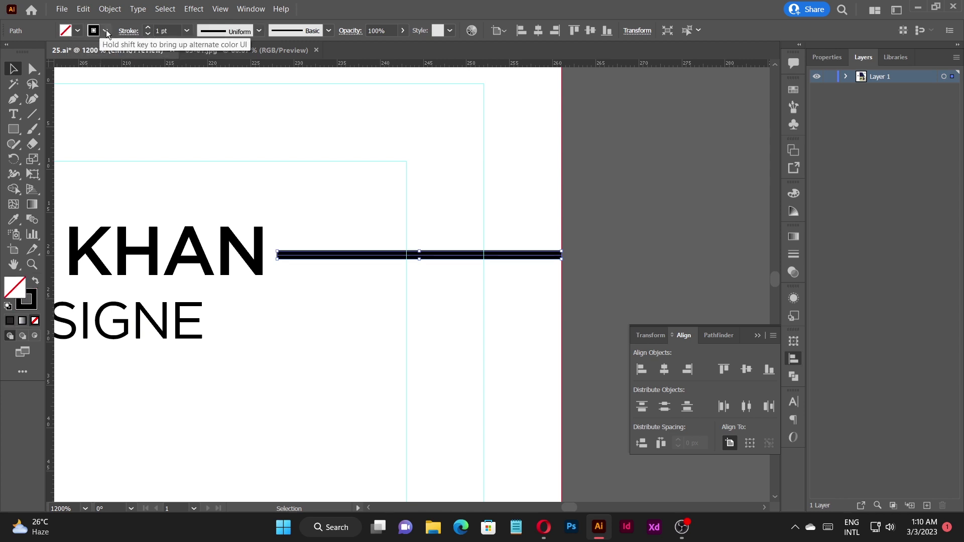
Align the line's vertical centre with the name text, keeping the name in place as the reference
{"action": "left_click_drag", "start_coordinate": [323, 229], "coordinate": [368, 293]}
{"action": "left_click", "coordinate": [247, 255], "text": "shift"}
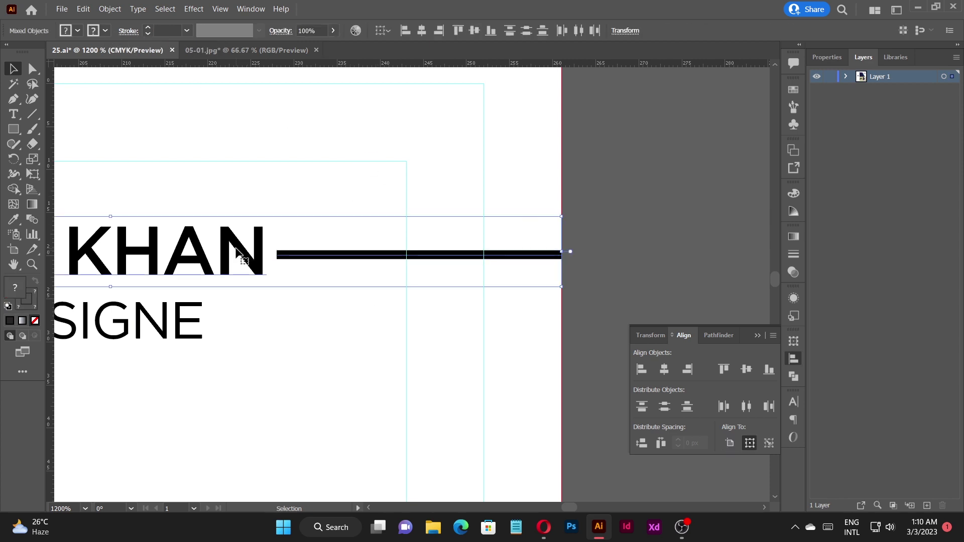
{"action": "left_click", "coordinate": [232, 247]}
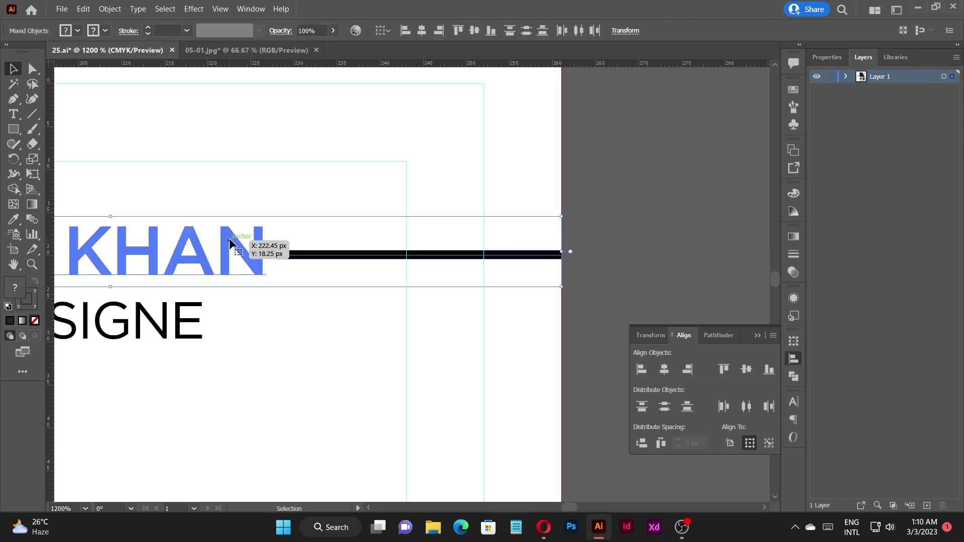
{"action": "left_click", "coordinate": [747, 369]}
{"action": "left_click", "coordinate": [475, 312]}
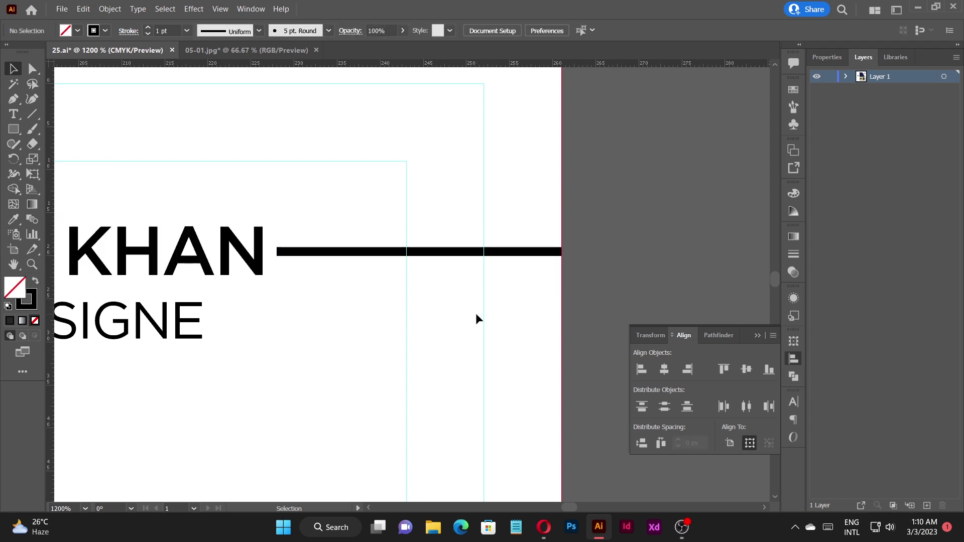
Expand the line beside the name into a filled shape, with both Fill and Stroke included
{"action": "scroll", "coordinate": [475, 312], "scroll_direction": "down", "scroll_amount": 4}
{"action": "scroll", "coordinate": [491, 345], "scroll_direction": "up", "scroll_amount": 2}
{"action": "left_click_drag", "start_coordinate": [437, 204], "coordinate": [477, 277]}
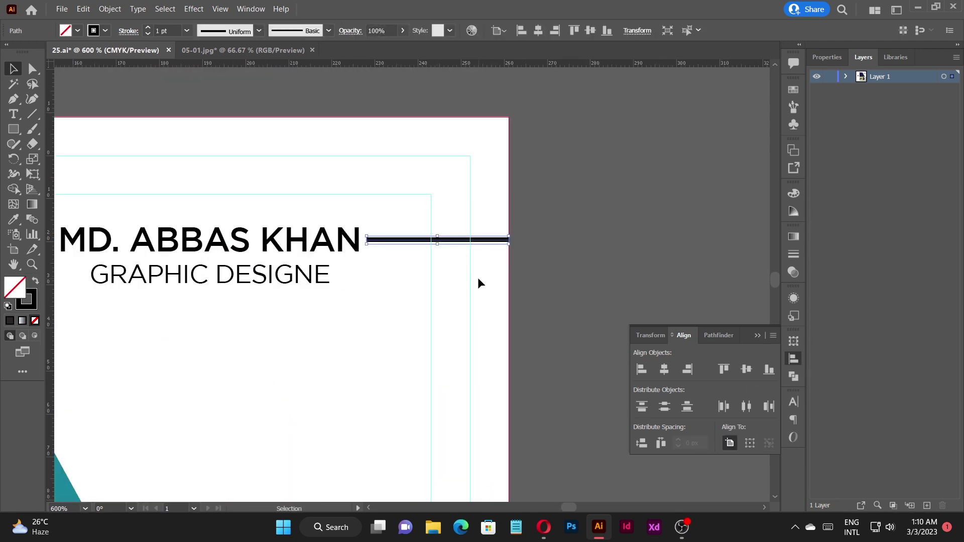
{"action": "left_click", "coordinate": [110, 8]}
{"action": "left_click", "coordinate": [143, 150]}
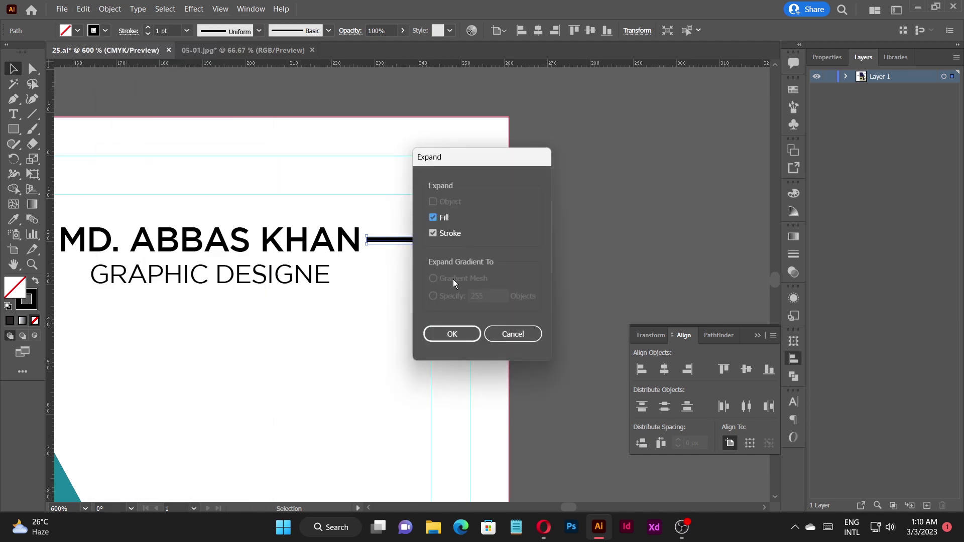
{"action": "left_click", "coordinate": [463, 334]}
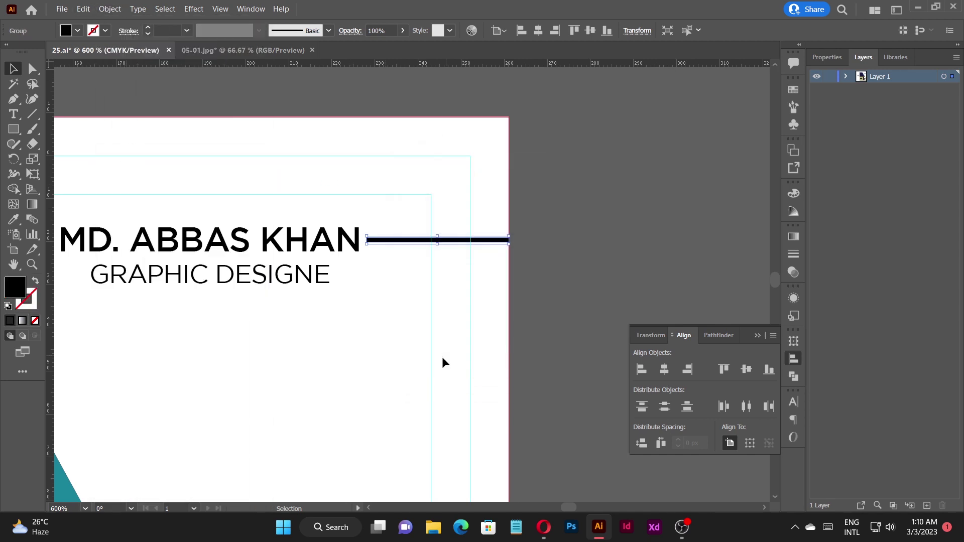
Recolour the expanded line with the teal sampled from the folded strip using the Eyedropper
{"action": "scroll", "coordinate": [418, 244], "scroll_direction": "up", "scroll_amount": 2}
{"action": "left_click_drag", "start_coordinate": [356, 193], "coordinate": [421, 280]}
{"action": "scroll", "coordinate": [357, 232], "scroll_direction": "up", "scroll_amount": 1}
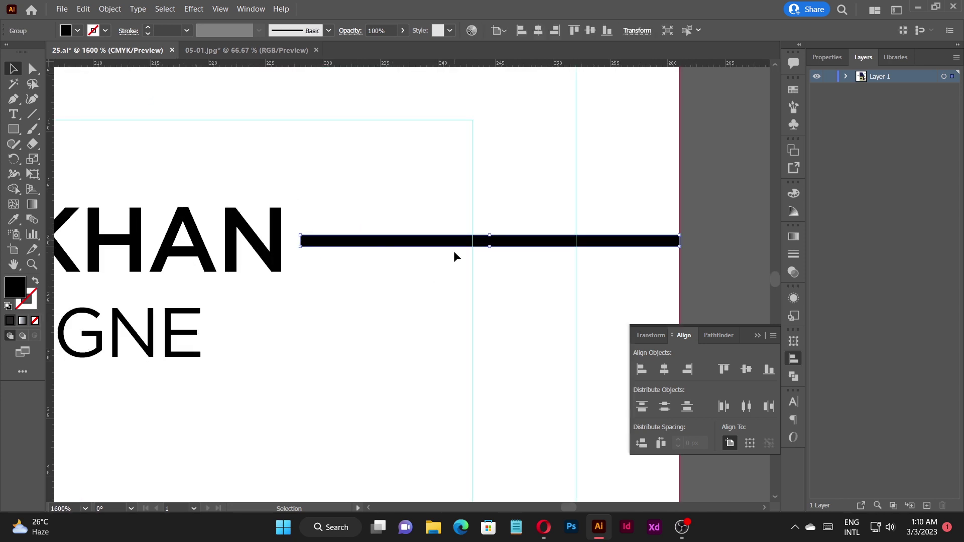
{"action": "key", "text": "i"}
{"action": "scroll", "coordinate": [465, 256], "scroll_direction": "down", "scroll_amount": 2}
{"action": "scroll", "coordinate": [338, 355], "scroll_direction": "up", "scroll_amount": 2}
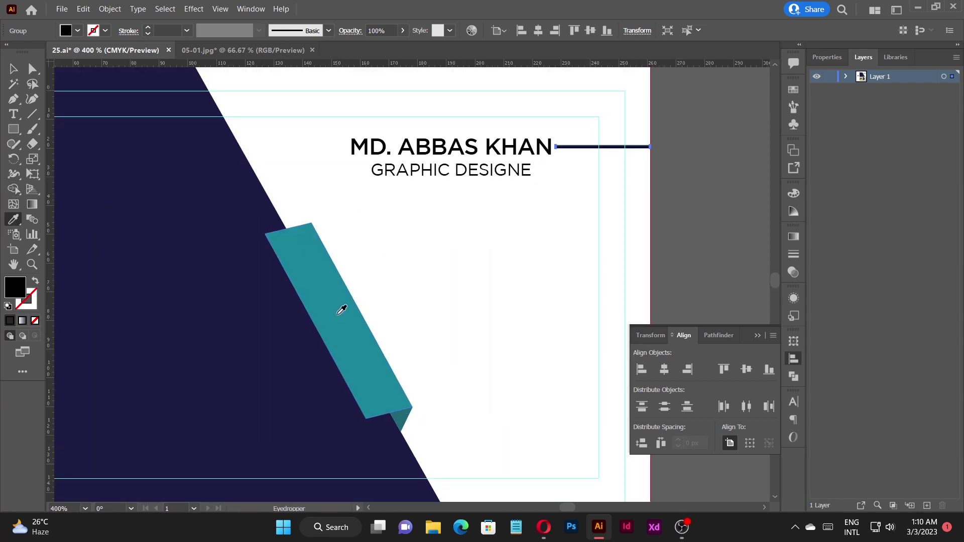
{"action": "left_click", "coordinate": [341, 310]}
{"action": "scroll", "coordinate": [319, 294], "scroll_direction": "down", "scroll_amount": 1}
{"action": "key", "text": "v"}
{"action": "left_click", "coordinate": [598, 229]}
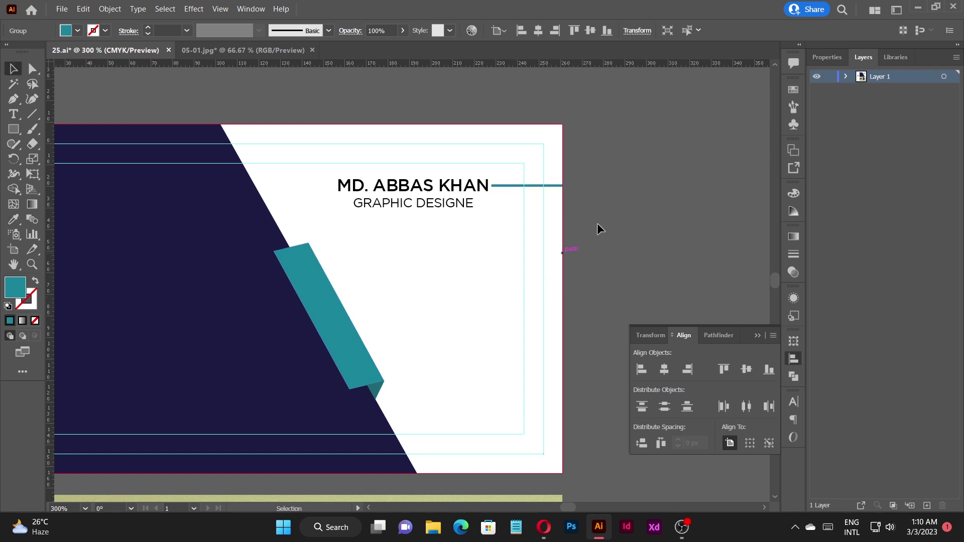
Group the name and the job title together
{"action": "scroll", "coordinate": [597, 223], "scroll_direction": "up", "scroll_amount": 1}
{"action": "left_click_drag", "start_coordinate": [598, 226], "coordinate": [600, 233]}
{"action": "scroll", "coordinate": [594, 223], "scroll_direction": "down", "scroll_amount": 1}
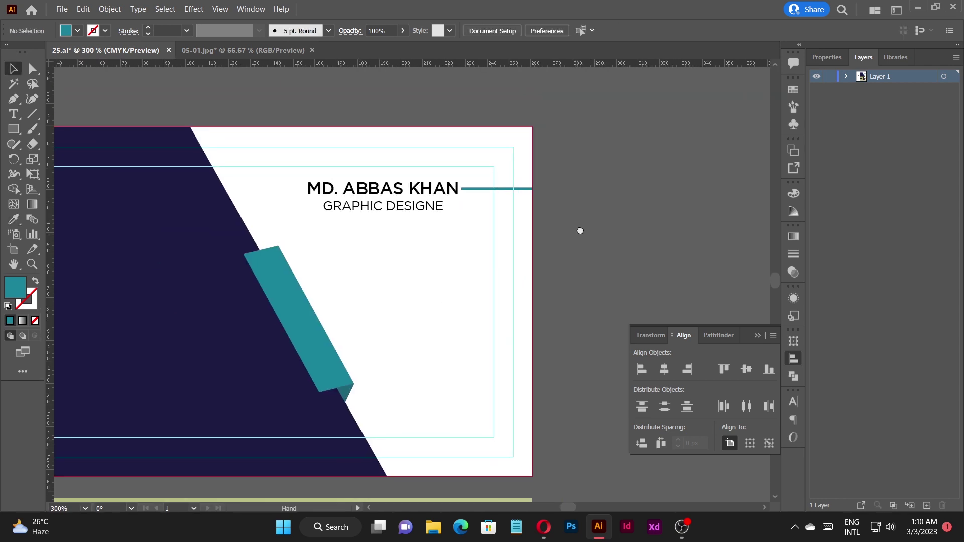
{"action": "left_click_drag", "start_coordinate": [335, 188], "coordinate": [333, 184]}
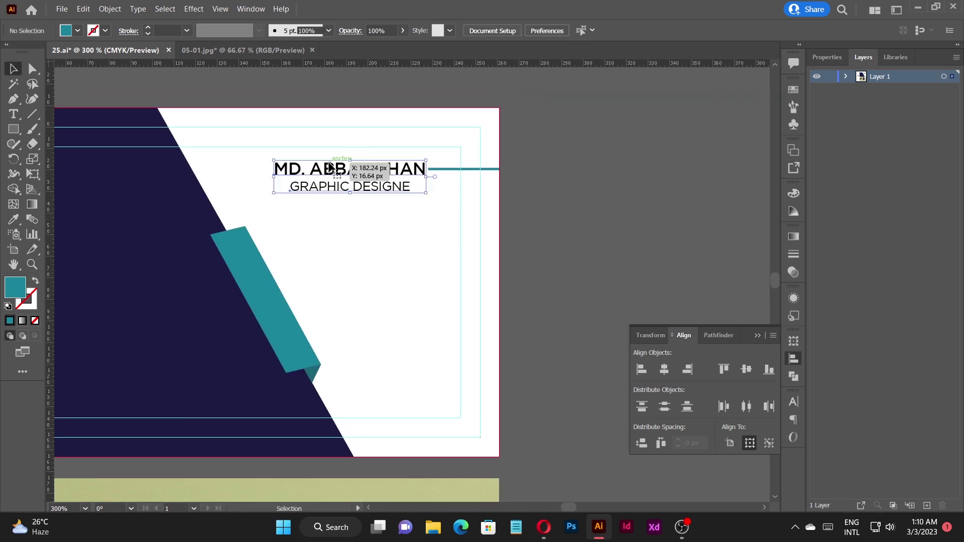
{"action": "left_click", "coordinate": [445, 271]}
Move the QR code with its teal frame into the lower part of the card's white area, within the inner guides
{"action": "scroll", "coordinate": [440, 236], "scroll_direction": "down", "scroll_amount": 3}
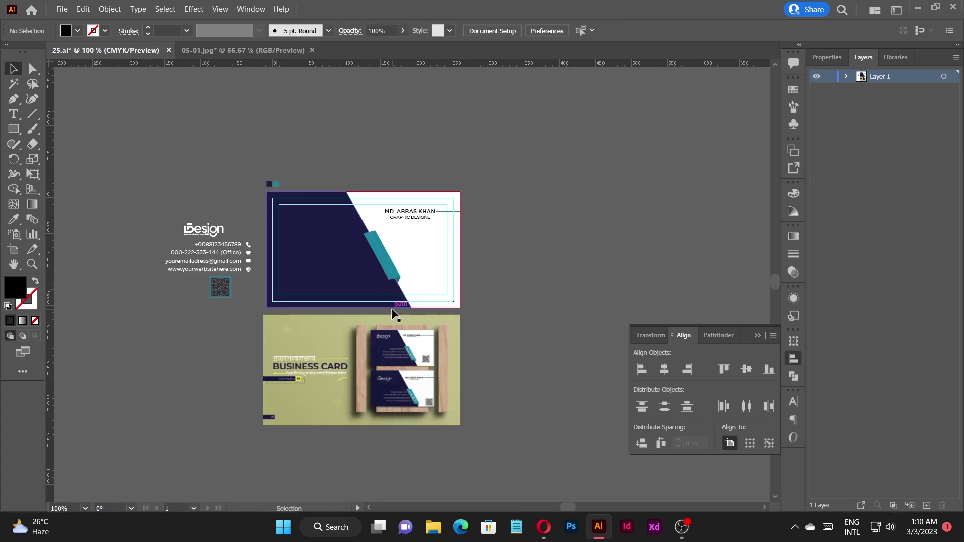
{"action": "scroll", "coordinate": [426, 308], "scroll_direction": "up", "scroll_amount": 1}
{"action": "scroll", "coordinate": [160, 309], "scroll_direction": "up", "scroll_amount": 3}
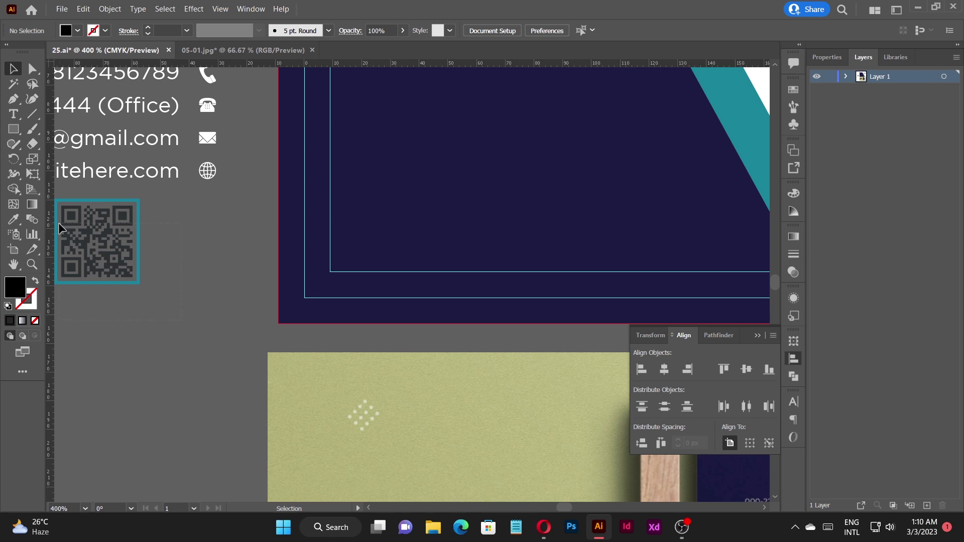
{"action": "left_click", "coordinate": [135, 267]}
{"action": "scroll", "coordinate": [174, 300], "scroll_direction": "down", "scroll_amount": 1}
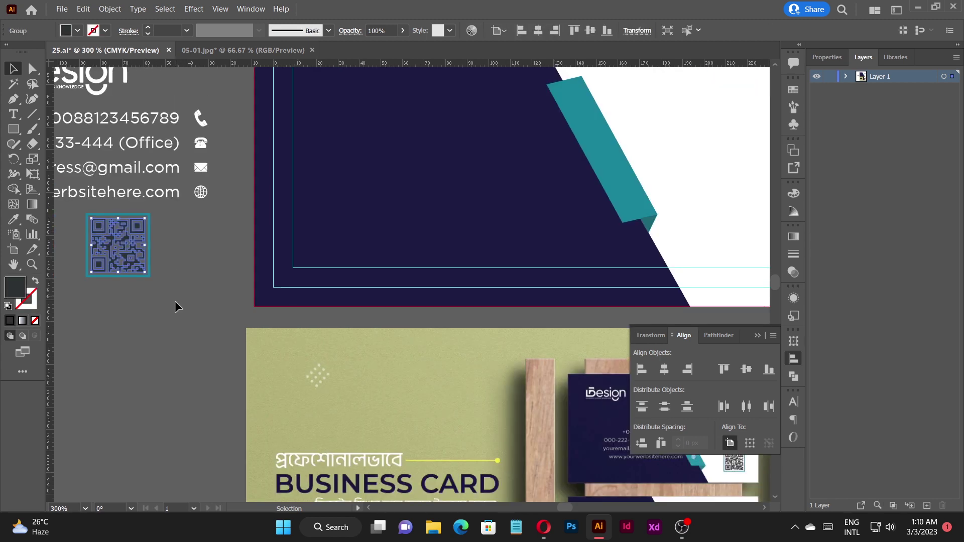
{"action": "left_click", "coordinate": [110, 237]}
{"action": "scroll", "coordinate": [156, 255], "scroll_direction": "down", "scroll_amount": 3}
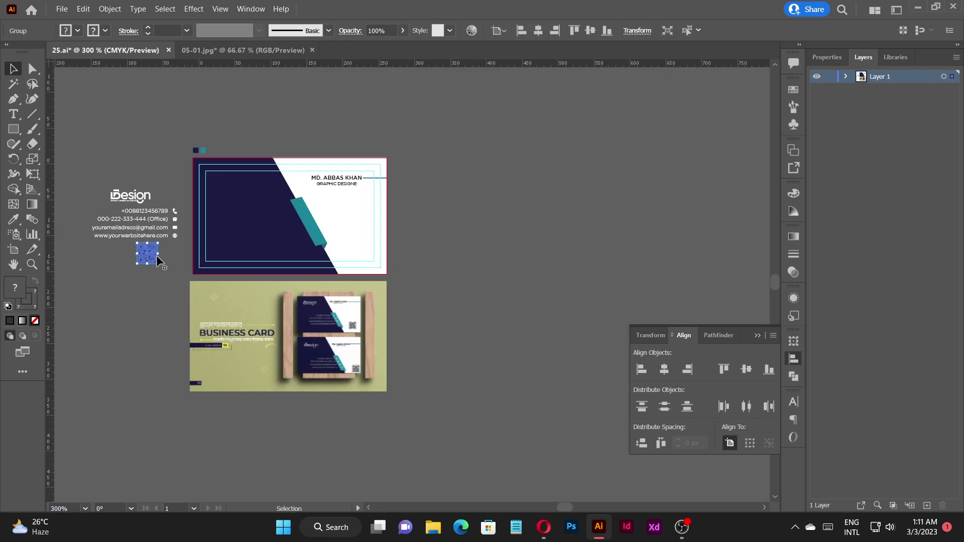
{"action": "left_click_drag", "start_coordinate": [156, 255], "coordinate": [357, 251]}
{"action": "scroll", "coordinate": [364, 249], "scroll_direction": "up", "scroll_amount": 3}
{"action": "scroll", "coordinate": [289, 283], "scroll_direction": "down", "scroll_amount": 2}
{"action": "scroll", "coordinate": [309, 150], "scroll_direction": "up", "scroll_amount": 2}
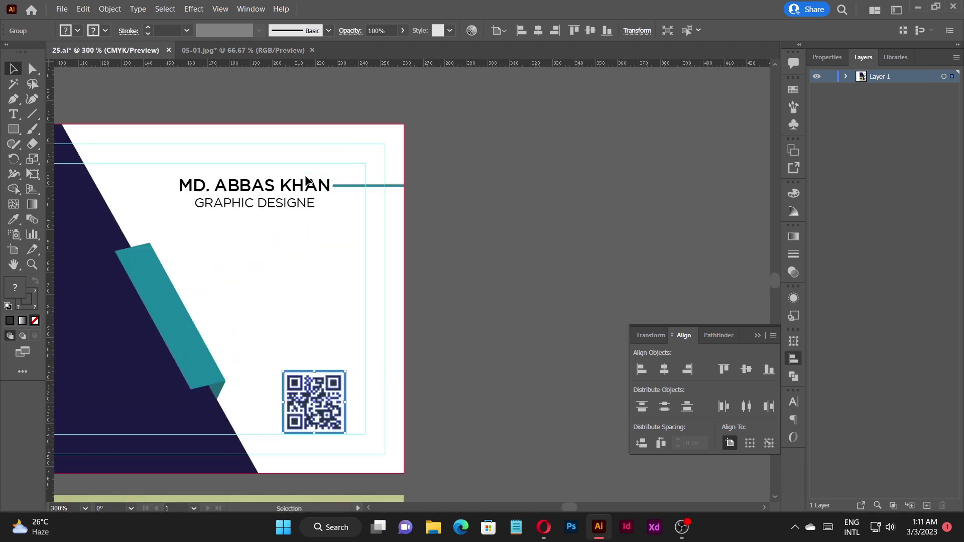
Align the QR code's right edge with the right edge of the name and job title group
{"action": "left_click", "coordinate": [314, 187], "text": "shift"}
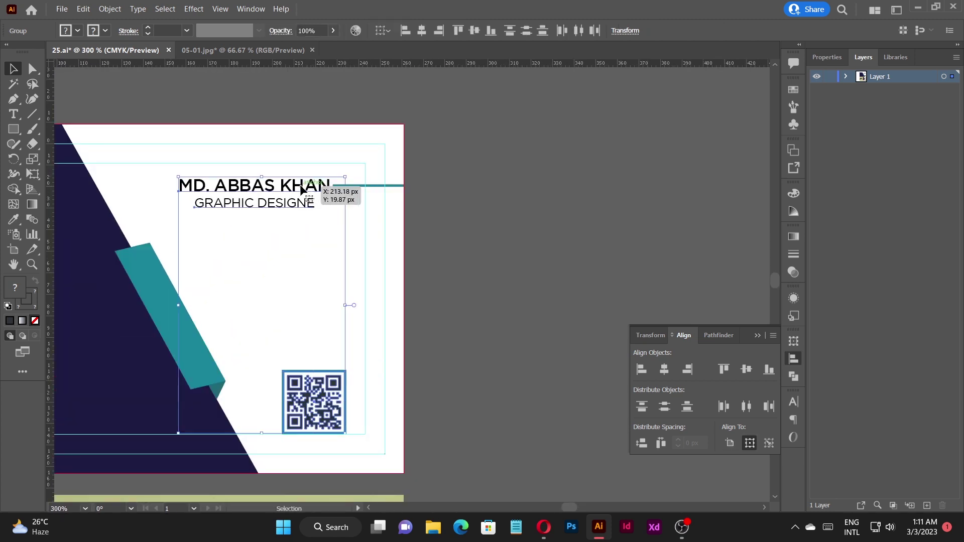
{"action": "left_click", "coordinate": [301, 186]}
{"action": "left_click", "coordinate": [445, 33]}
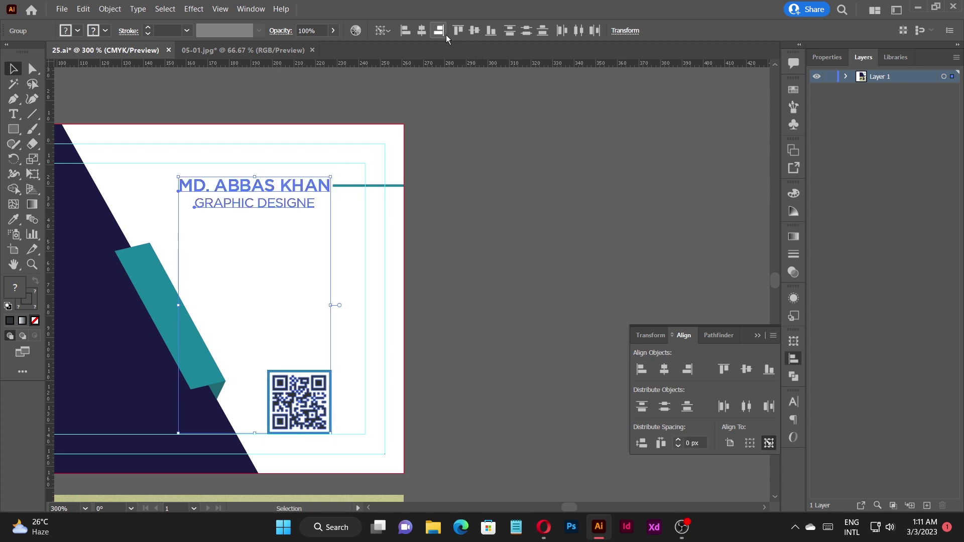
{"action": "left_click", "coordinate": [490, 280]}
Scale the QR code down slightly and proportionally, with its upper edge kept in place
{"action": "scroll", "coordinate": [416, 317], "scroll_direction": "down", "scroll_amount": 2}
{"action": "scroll", "coordinate": [341, 334], "scroll_direction": "up", "scroll_amount": 1}
{"action": "left_click", "coordinate": [341, 334]}
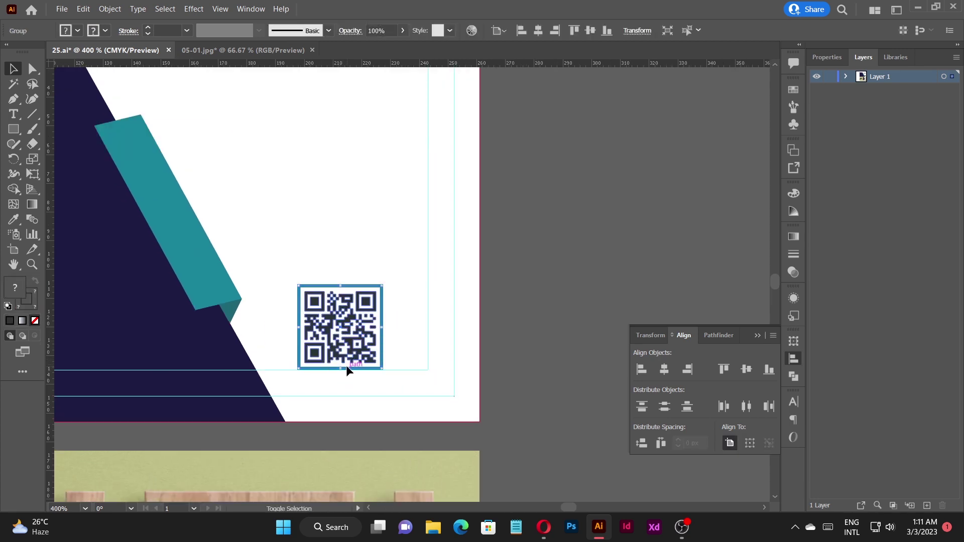
{"action": "mouse_move", "coordinate": [340, 370]}
{"action": "left_mouse_down"}
{"action": "mouse_move", "coordinate": [356, 354]}
{"action": "mouse_move", "coordinate": [353, 363]}
{"action": "left_mouse_up"}
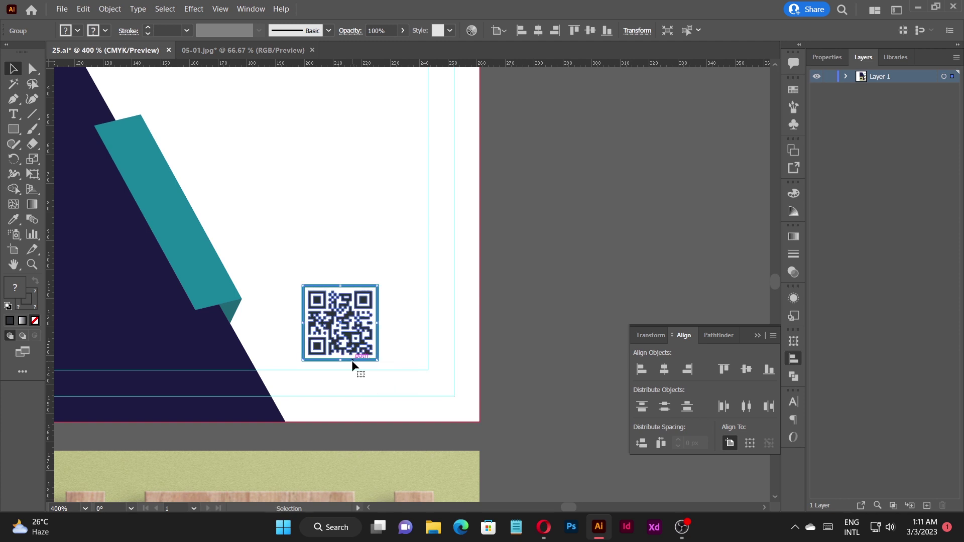
{"action": "scroll", "coordinate": [355, 366], "scroll_direction": "down", "scroll_amount": 2}
{"action": "left_click", "coordinate": [509, 315]}
Move the white phone handset icon from beside the card onto the upper part of the teal strip
{"action": "left_click_drag", "start_coordinate": [509, 315], "coordinate": [606, 276]}
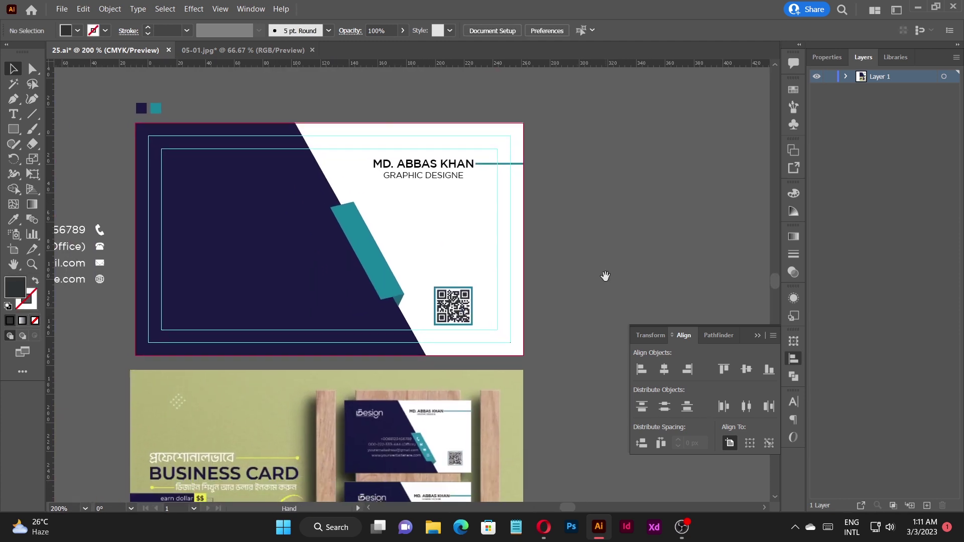
{"action": "scroll", "coordinate": [104, 224], "scroll_direction": "up", "scroll_amount": 1}
{"action": "left_click", "coordinate": [98, 224]}
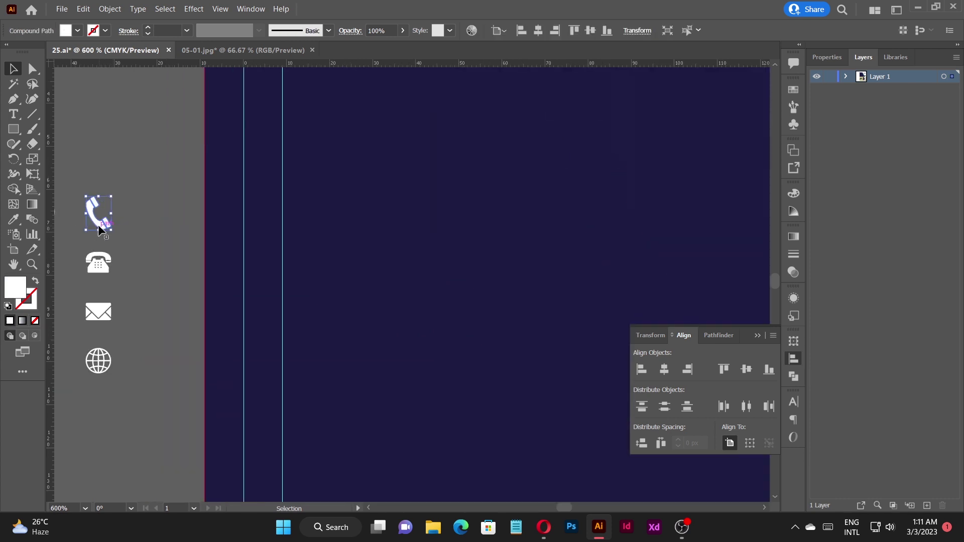
{"action": "left_click_drag", "start_coordinate": [101, 216], "coordinate": [481, 214]}
{"action": "key", "text": "ctrl+z"}
{"action": "left_click", "coordinate": [125, 209]}
{"action": "left_click_drag", "start_coordinate": [93, 223], "coordinate": [479, 214]}
Place the telephone, envelope and globe icons below the handset, stepping diagonally down the teal strip
{"action": "left_click_drag", "start_coordinate": [98, 245], "coordinate": [495, 244]}
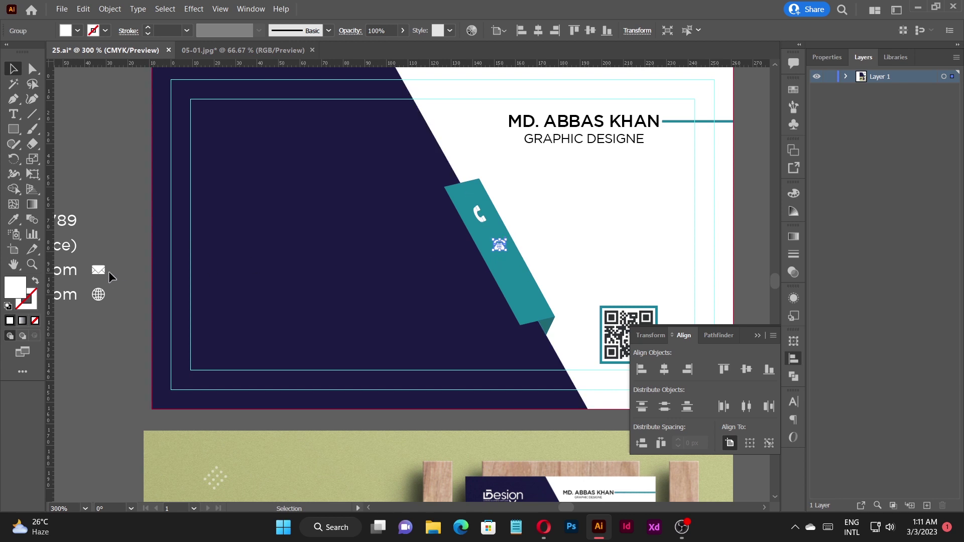
{"action": "left_click_drag", "start_coordinate": [109, 271], "coordinate": [510, 272]}
{"action": "left_click_drag", "start_coordinate": [98, 295], "coordinate": [549, 296]}
{"action": "key", "text": "ctrl+="}
{"action": "left_click", "coordinate": [353, 328], "text": "ctrl"}
{"action": "key", "text": "ctrl+minus"}
{"action": "key", "text": "ctrl+minus"}
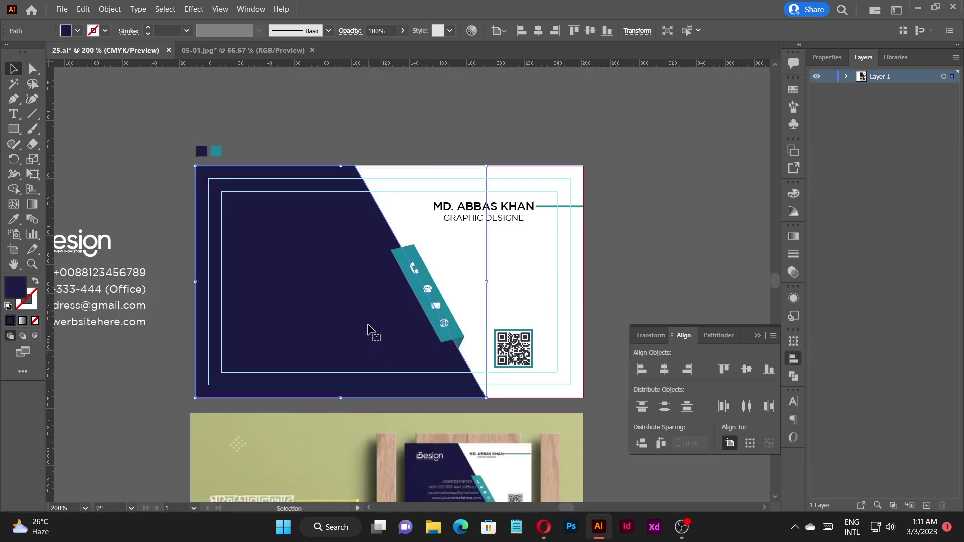
{"action": "key", "text": "ctrl+shift+a"}
Shift the handset and telephone icons up along the teal strip and nudge the envelope and globe icons to even the spacing
{"action": "scroll", "coordinate": [396, 276], "scroll_direction": "up", "scroll_amount": 6}
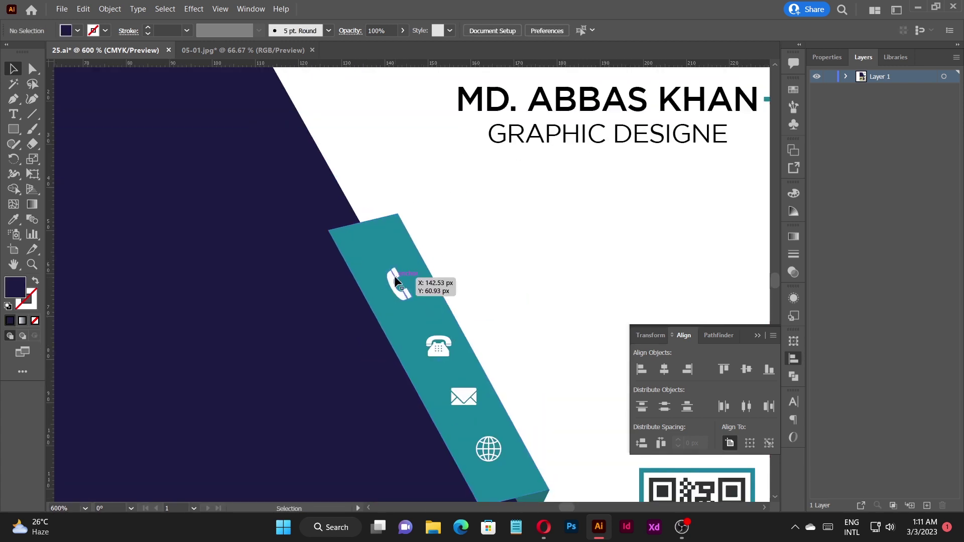
{"action": "left_click_drag", "start_coordinate": [400, 301], "coordinate": [383, 269]}
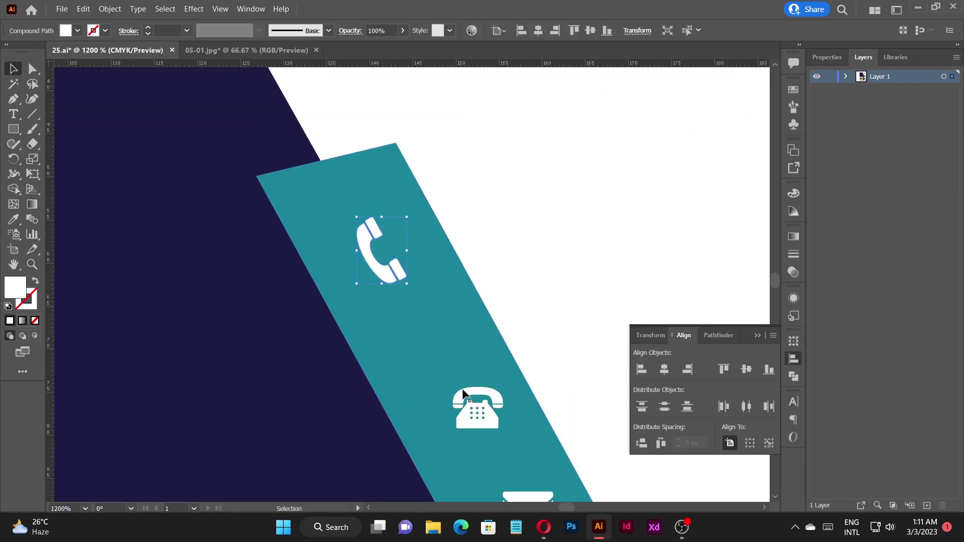
{"action": "mouse_move", "coordinate": [466, 395]}
{"action": "left_mouse_down"}
{"action": "mouse_move", "coordinate": [452, 381]}
{"action": "mouse_move", "coordinate": [474, 387]}
{"action": "mouse_move", "coordinate": [466, 377]}
{"action": "left_mouse_up"}
{"action": "scroll", "coordinate": [428, 330], "scroll_direction": "down", "scroll_amount": 5}
{"action": "scroll", "coordinate": [483, 450], "scroll_direction": "up", "scroll_amount": 5}
{"action": "scroll", "coordinate": [466, 376], "scroll_direction": "down", "scroll_amount": 2}
{"action": "left_click_drag", "start_coordinate": [500, 445], "coordinate": [503, 447]}
{"action": "scroll", "coordinate": [433, 237], "scroll_direction": "up", "scroll_amount": 1}
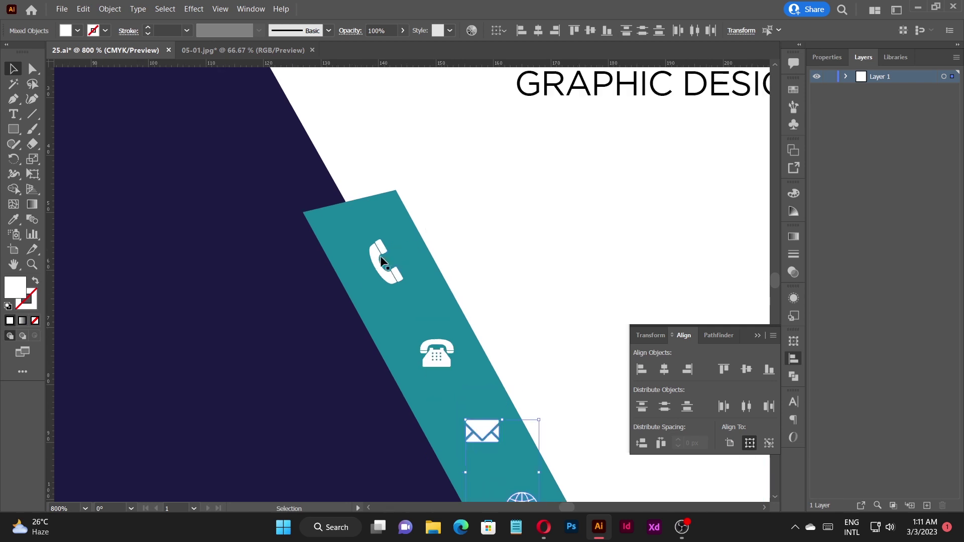
Centre the phone handset icon horizontally to the teal strip, using the strip as the key object
{"action": "left_click", "coordinate": [381, 258]}
{"action": "left_click", "coordinate": [351, 257], "text": "shift"}
{"action": "left_click", "coordinate": [356, 236]}
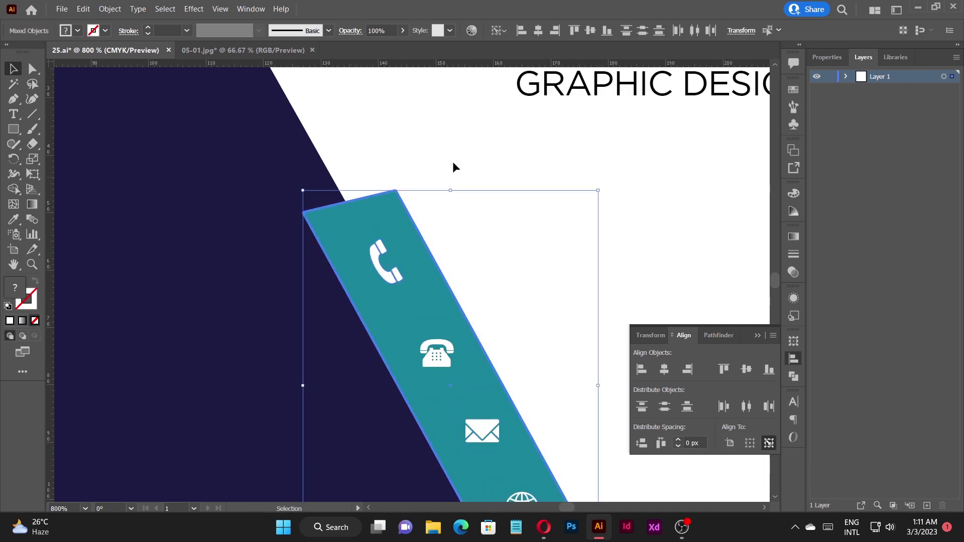
{"action": "left_click", "coordinate": [538, 32]}
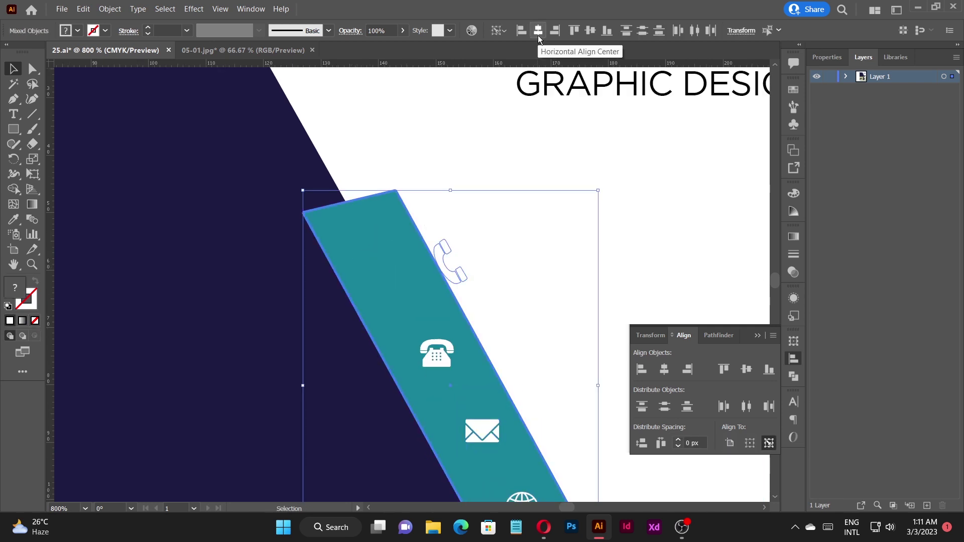
Undo the last horizontal centring of the handset icon on the teal strip
{"action": "key", "text": "ctrl+z"}
{"action": "left_click", "coordinate": [549, 215]}
{"action": "key", "text": "ctrl+plus"}
{"action": "left_click", "coordinate": [370, 279]}
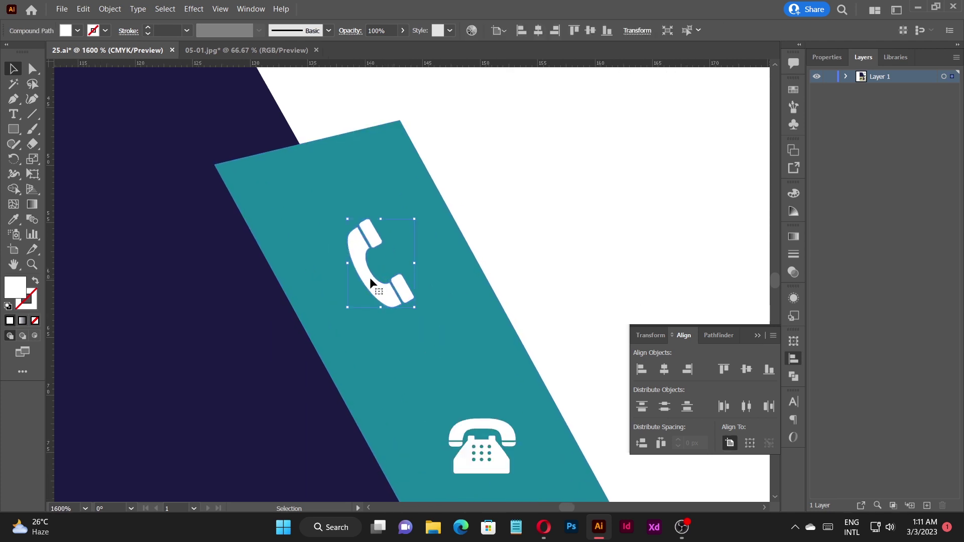
Nudge the telephone icon up, and distribute the handset, telephone, envelope and globe icons evenly by their vertical centres
{"action": "scroll", "coordinate": [354, 269], "scroll_direction": "down", "scroll_amount": 2}
{"action": "scroll", "coordinate": [410, 326], "scroll_direction": "up", "scroll_amount": 1}
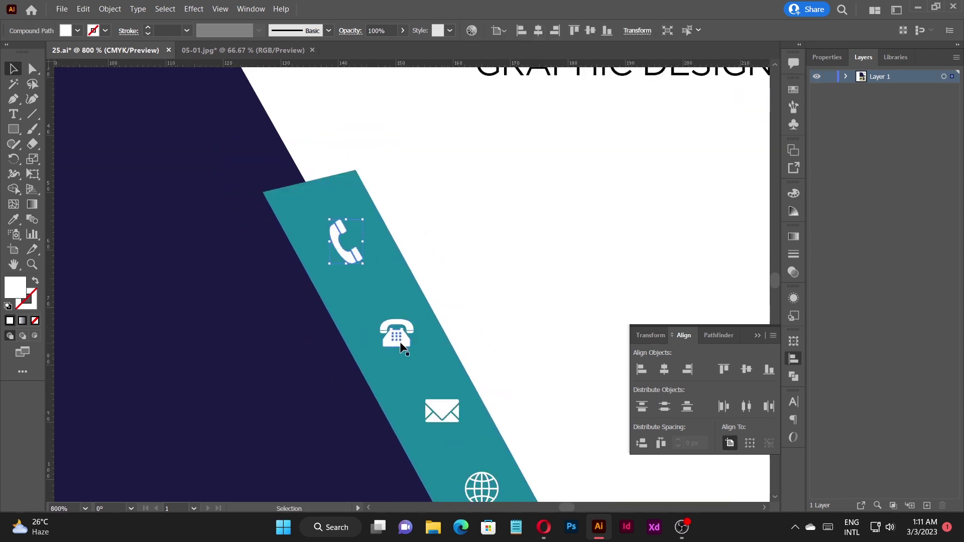
{"action": "left_click_drag", "start_coordinate": [398, 341], "coordinate": [398, 334]}
{"action": "left_click", "coordinate": [443, 421], "text": "shift"}
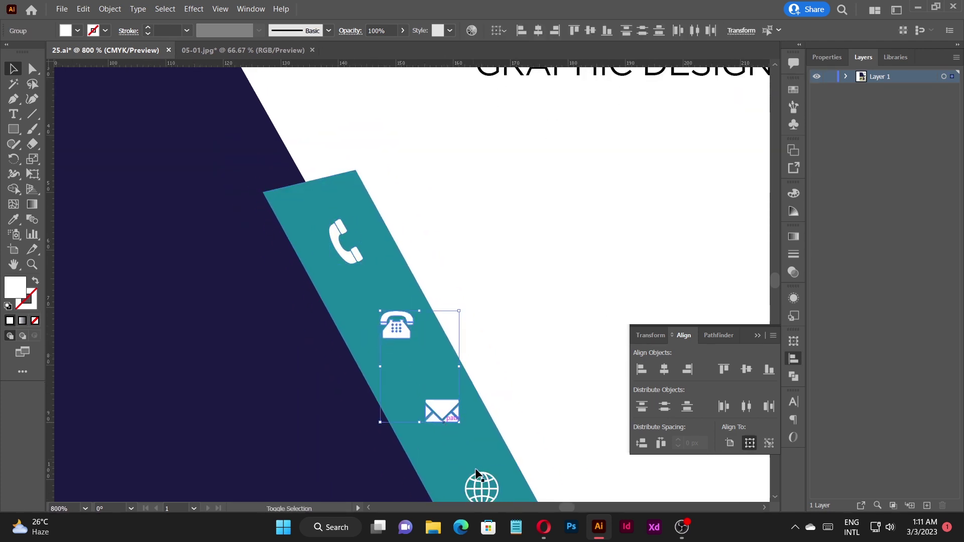
{"action": "left_click", "coordinate": [480, 474], "text": "shift"}
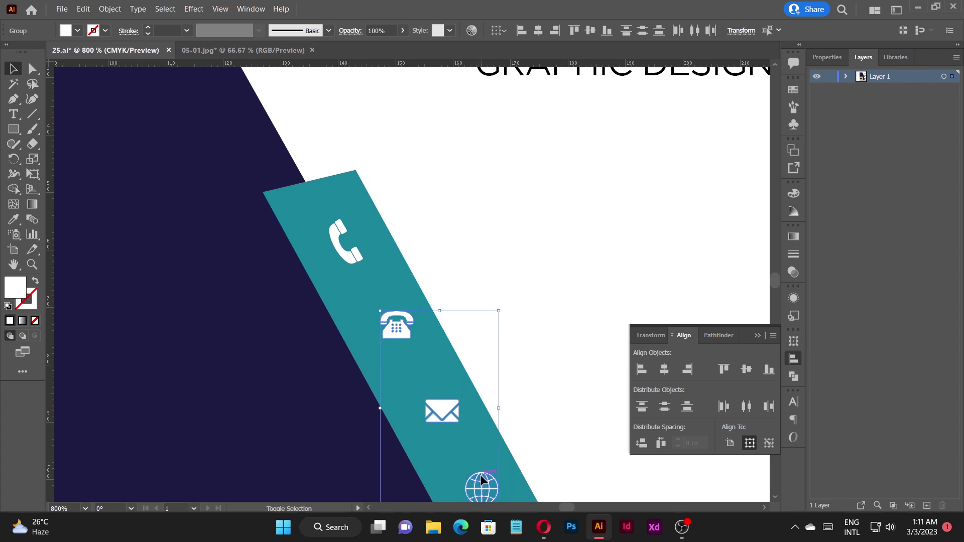
{"action": "left_click", "coordinate": [341, 256], "text": "shift"}
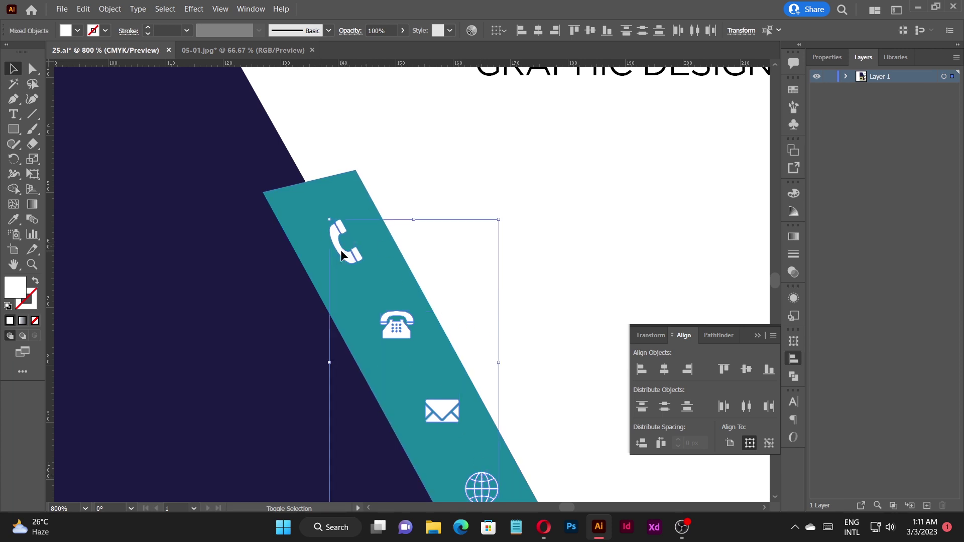
{"action": "left_click", "coordinate": [643, 32]}
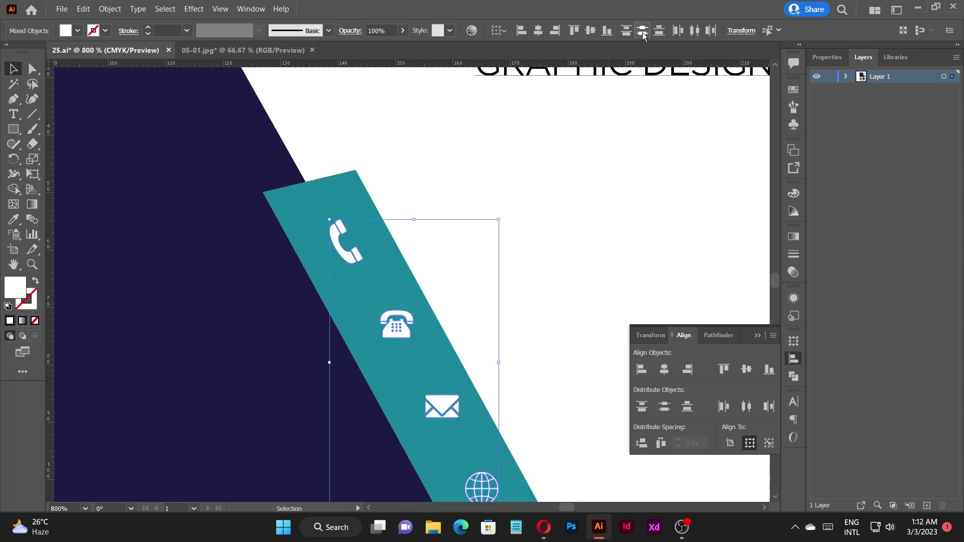
Move the block of four contact text lines from beside the card onto the navy area next to the teal strip
{"action": "scroll", "coordinate": [613, 235], "scroll_direction": "down", "scroll_amount": 2}
{"action": "left_click_drag", "start_coordinate": [602, 239], "coordinate": [553, 263]}
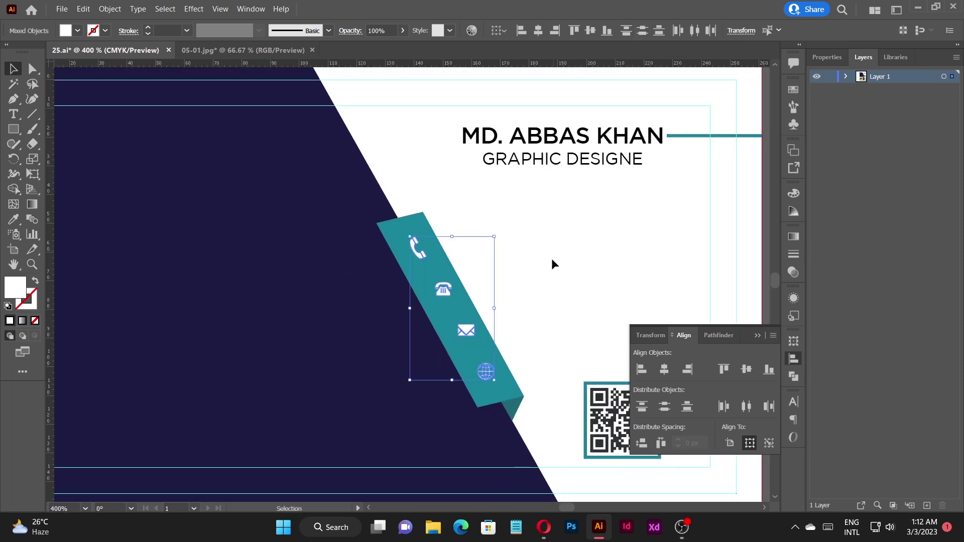
{"action": "scroll", "coordinate": [465, 298], "scroll_direction": "up", "scroll_amount": 1}
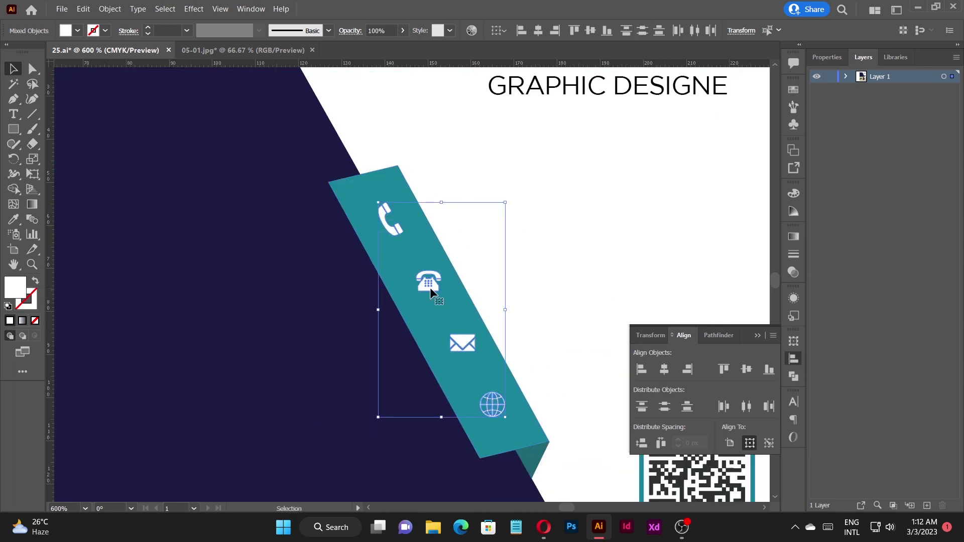
{"action": "left_click", "coordinate": [580, 224]}
{"action": "scroll", "coordinate": [574, 255], "scroll_direction": "down", "scroll_amount": 3}
{"action": "left_click_drag", "start_coordinate": [582, 258], "coordinate": [499, 223]}
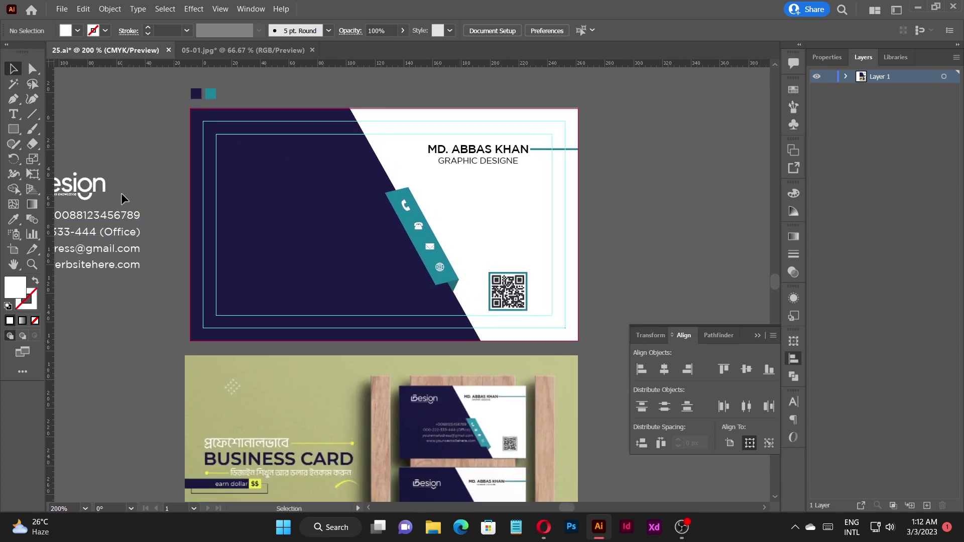
{"action": "left_click_drag", "start_coordinate": [125, 249], "coordinate": [380, 237]}
{"action": "scroll", "coordinate": [443, 218], "scroll_direction": "up", "scroll_amount": 3}
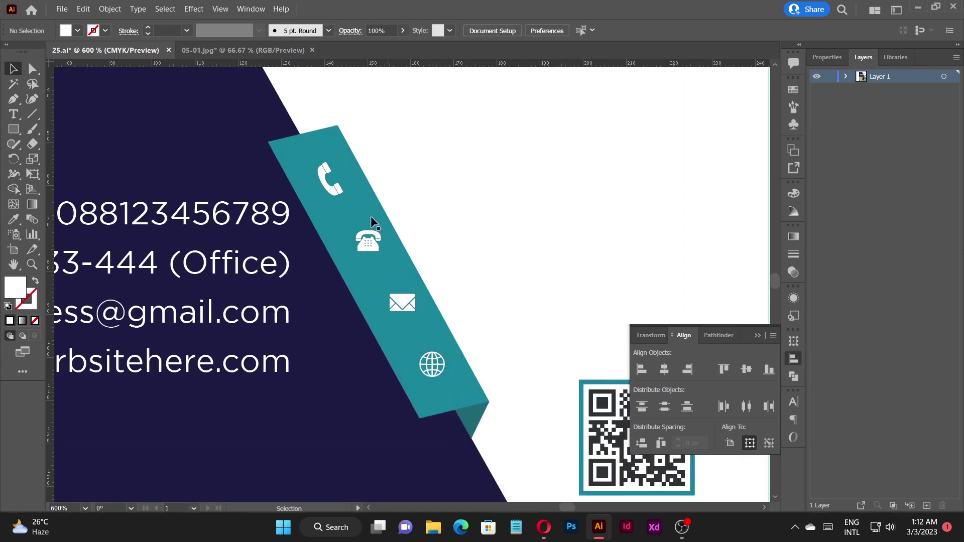
Vertically centre the mobile number on the handset icon as key object, and shift the number left, clear of the teal strip
{"action": "left_click", "coordinate": [331, 187], "text": "shift"}
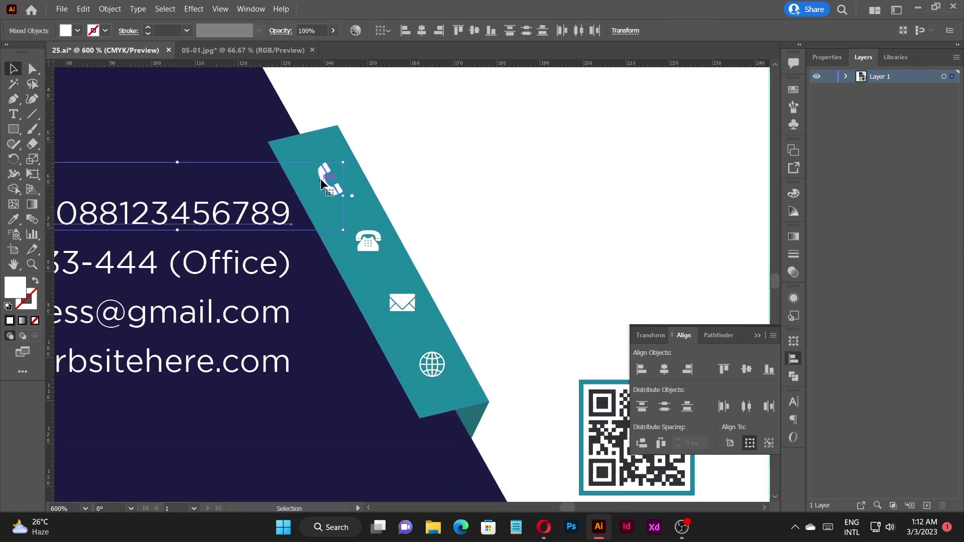
{"action": "left_click", "coordinate": [322, 181]}
{"action": "left_click", "coordinate": [472, 37]}
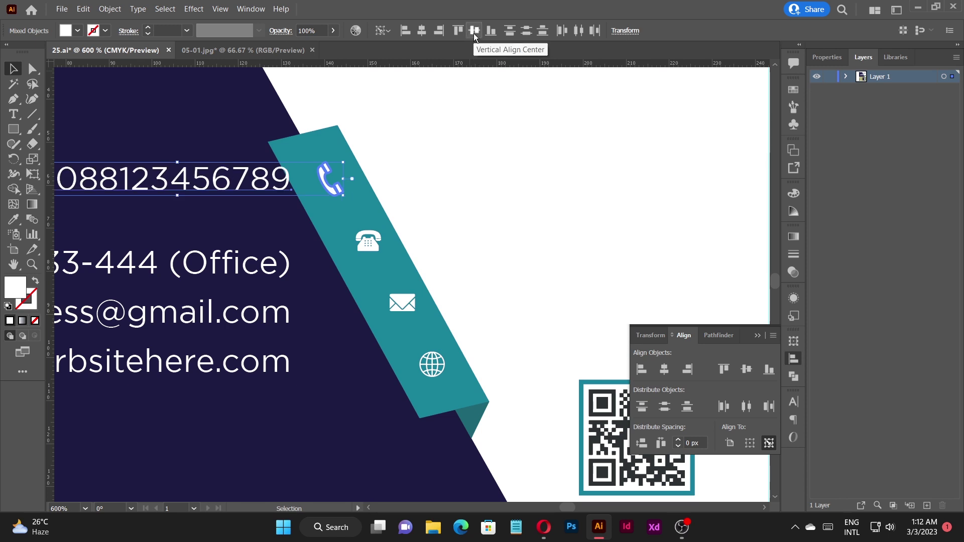
{"action": "left_click", "coordinate": [517, 178]}
{"action": "left_click_drag", "start_coordinate": [243, 189], "coordinate": [230, 189]}
Vertically centre the office number line on the telephone icon
{"action": "left_click", "coordinate": [275, 275]}
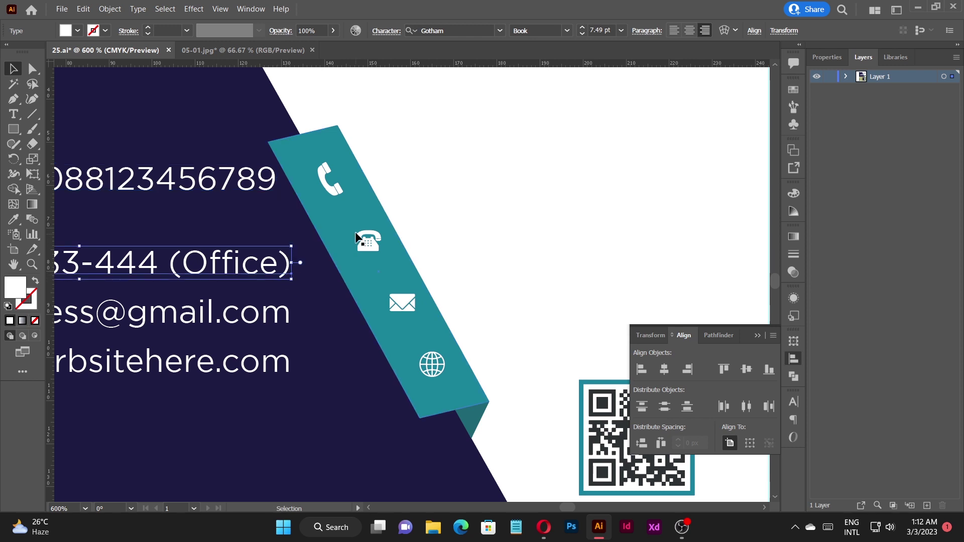
{"action": "left_click", "coordinate": [367, 241], "text": "shift"}
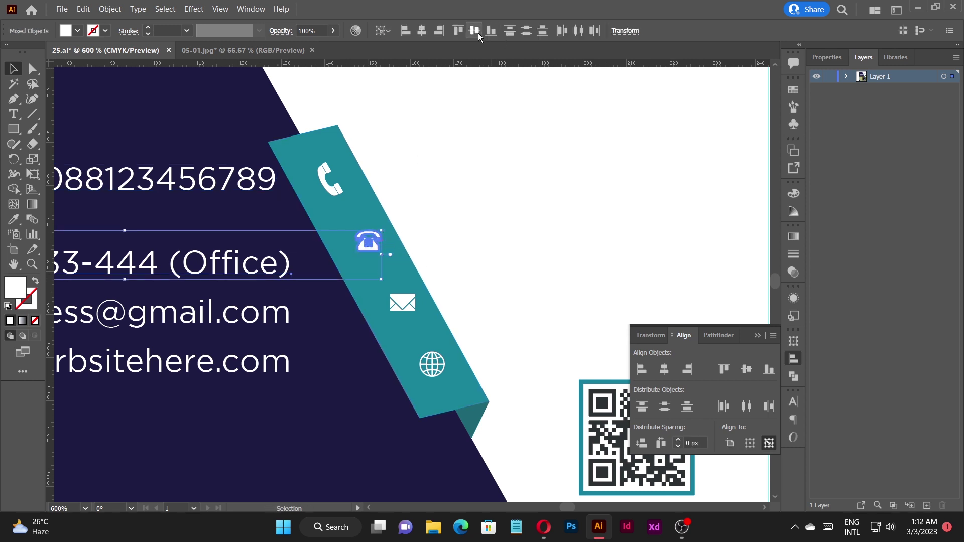
{"action": "left_click", "coordinate": [474, 31]}
{"action": "left_click", "coordinate": [551, 208]}
Vertically centre the e-mail address line on the envelope icon
{"action": "left_click", "coordinate": [206, 316]}
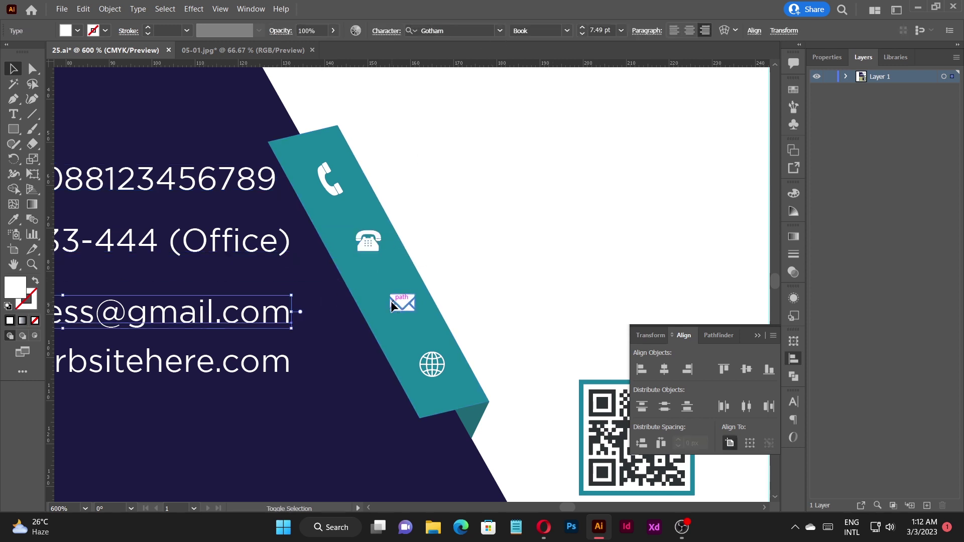
{"action": "left_click", "coordinate": [392, 301], "text": "shift"}
{"action": "left_click", "coordinate": [478, 31]}
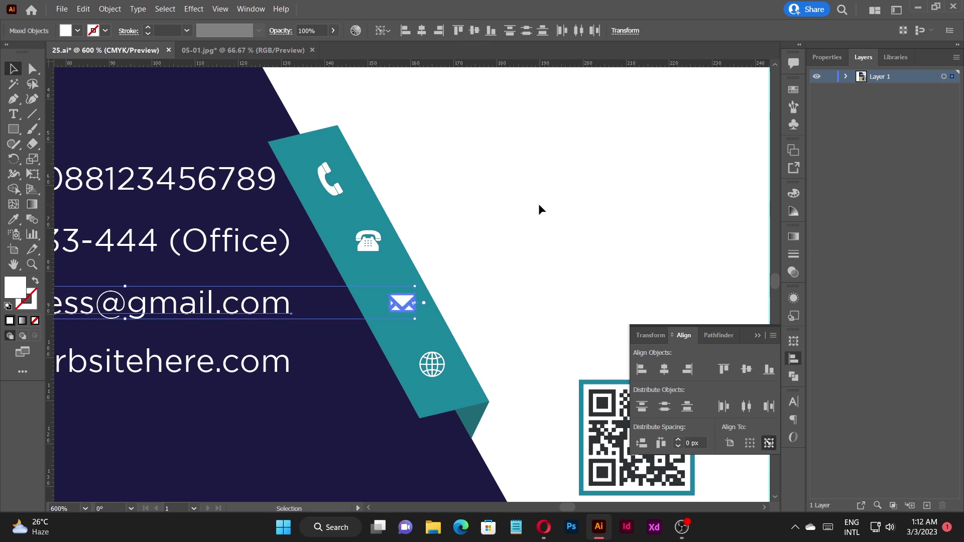
{"action": "left_click", "coordinate": [538, 203]}
Vertically centre the website line on the globe icon
{"action": "left_click", "coordinate": [433, 367]}
{"action": "left_click", "coordinate": [267, 366], "text": "shift"}
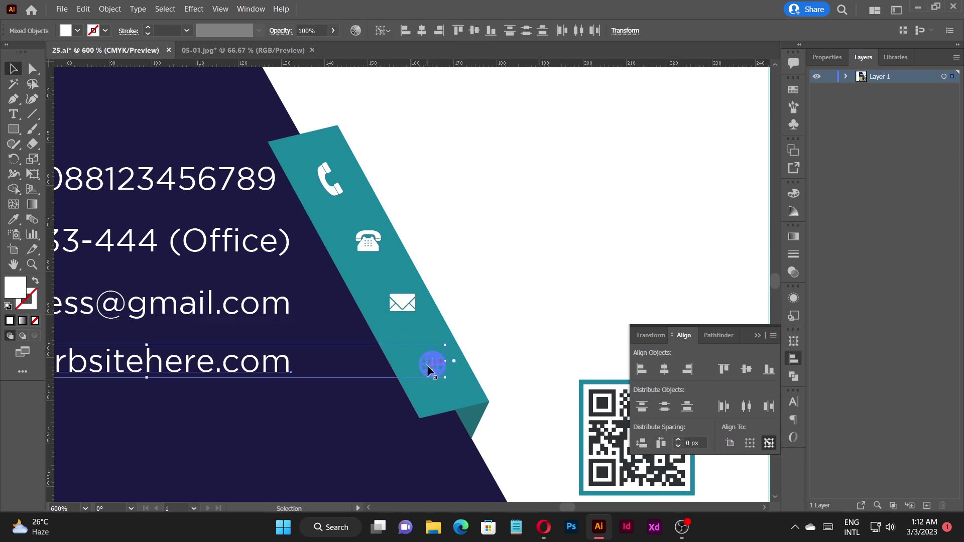
{"action": "left_click", "coordinate": [473, 30]}
{"action": "left_click", "coordinate": [610, 221]}
Shift the website, e-mail, office and mobile lines right so their ends follow the slanted edge of the teal strip
{"action": "left_click_drag", "start_coordinate": [272, 371], "coordinate": [357, 371]}
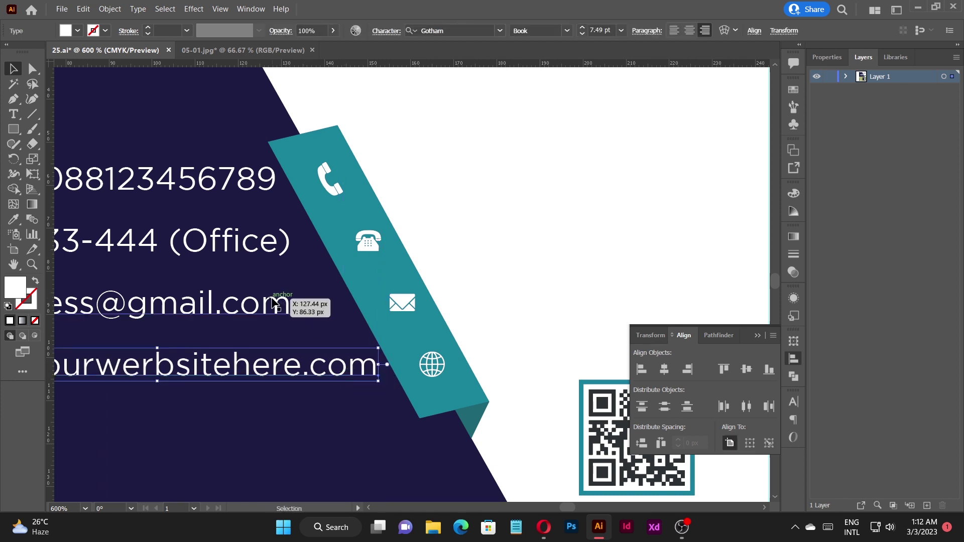
{"action": "left_click_drag", "start_coordinate": [277, 303], "coordinate": [327, 305]}
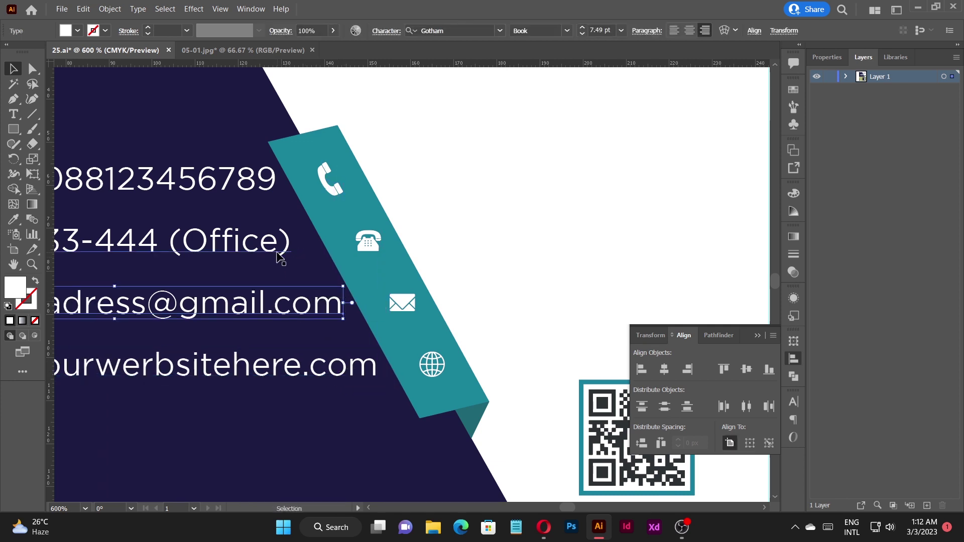
{"action": "left_click_drag", "start_coordinate": [279, 254], "coordinate": [296, 254]}
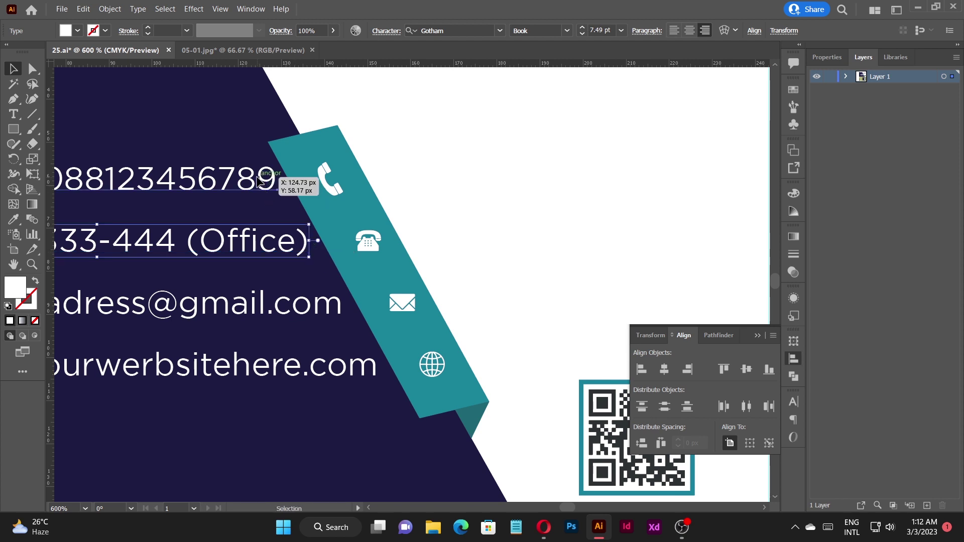
{"action": "left_click_drag", "start_coordinate": [260, 180], "coordinate": [262, 177]}
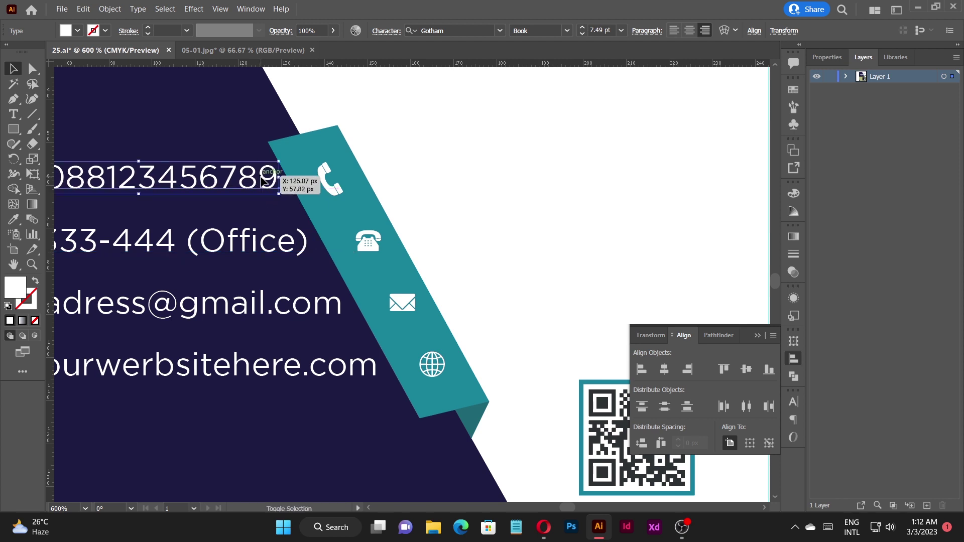
{"action": "scroll", "coordinate": [301, 205], "scroll_direction": "down", "scroll_amount": 3}
{"action": "left_click", "coordinate": [457, 212]}
{"action": "left_click_drag", "start_coordinate": [435, 210], "coordinate": [482, 264]}
{"action": "scroll", "coordinate": [482, 260], "scroll_direction": "down", "scroll_amount": 3}
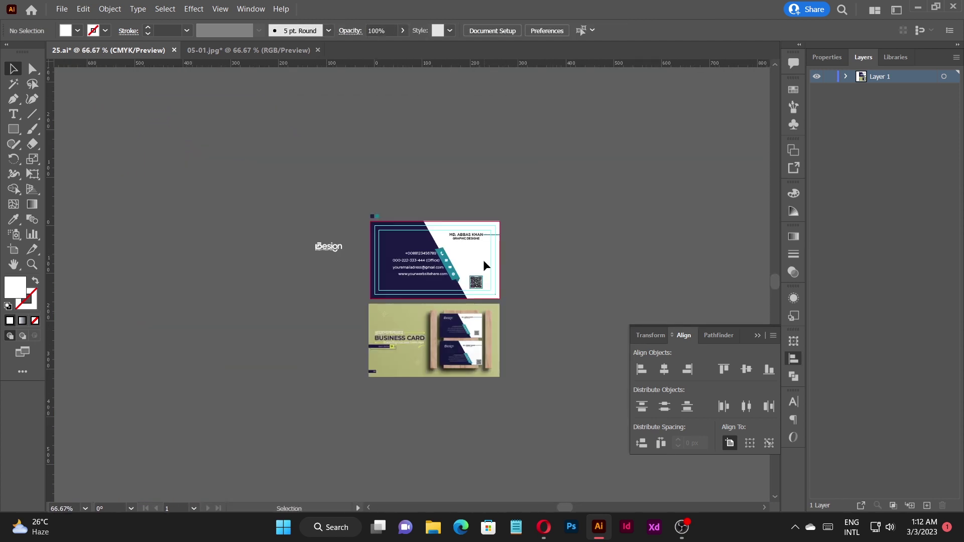
Move the white logo from beside the card into the upper-left corner of the navy area, inside the guides
{"action": "scroll", "coordinate": [502, 256], "scroll_direction": "up", "scroll_amount": 3}
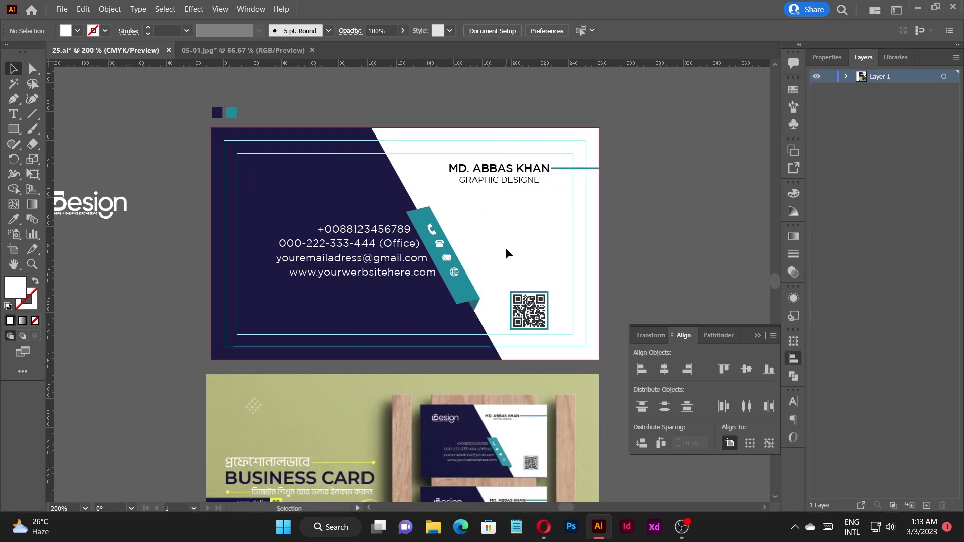
{"action": "scroll", "coordinate": [116, 206], "scroll_direction": "up", "scroll_amount": 2}
{"action": "scroll", "coordinate": [187, 234], "scroll_direction": "down", "scroll_amount": 3}
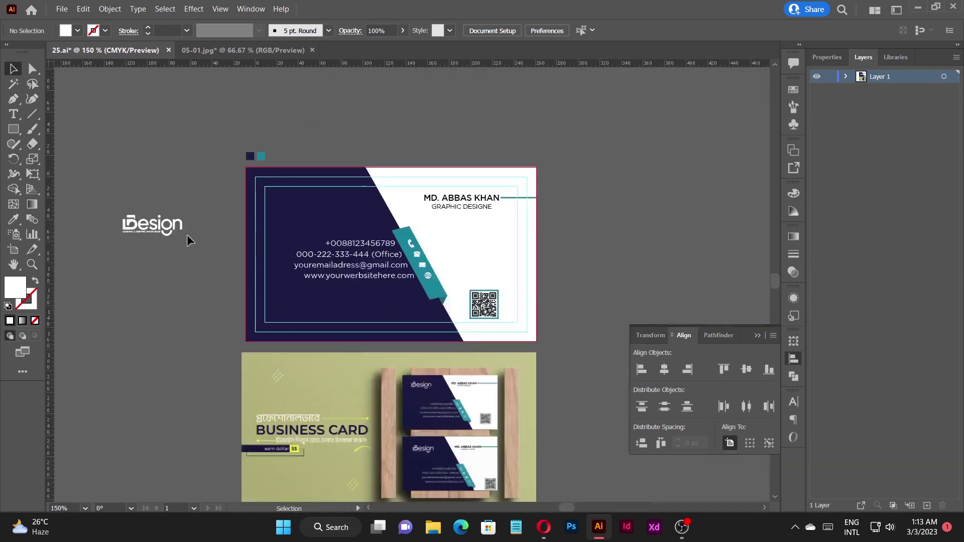
{"action": "scroll", "coordinate": [172, 258], "scroll_direction": "up", "scroll_amount": 2}
{"action": "left_click_drag", "start_coordinate": [171, 210], "coordinate": [444, 163]}
{"action": "left_click", "coordinate": [221, 237]}
{"action": "scroll", "coordinate": [220, 230], "scroll_direction": "down", "scroll_amount": 2}
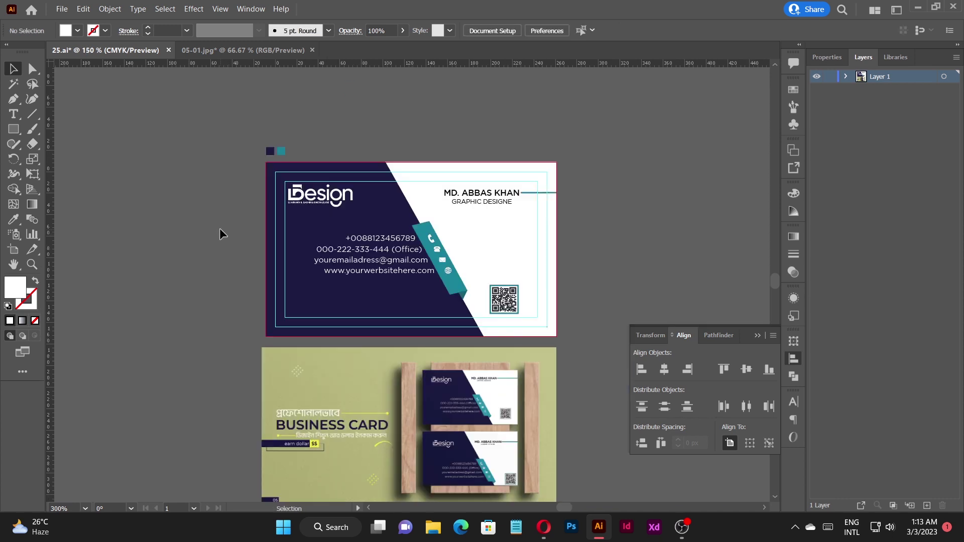
Compare the card with the reference mock-up, examining the contact lines, icons and ends of the teal strip
{"action": "left_click_drag", "start_coordinate": [214, 240], "coordinate": [204, 233]}
{"action": "left_click_drag", "start_coordinate": [623, 286], "coordinate": [541, 242]}
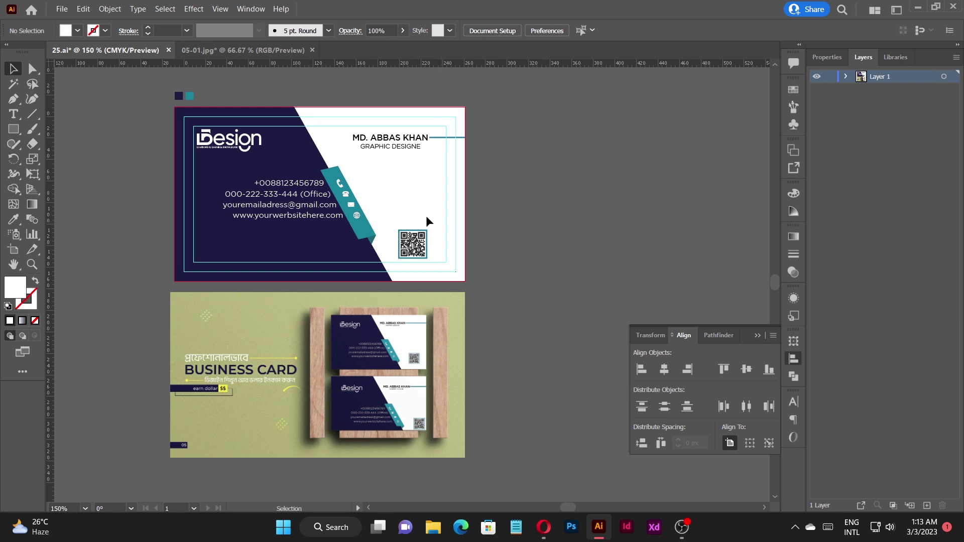
{"action": "scroll", "coordinate": [309, 155], "scroll_direction": "up", "scroll_amount": 2}
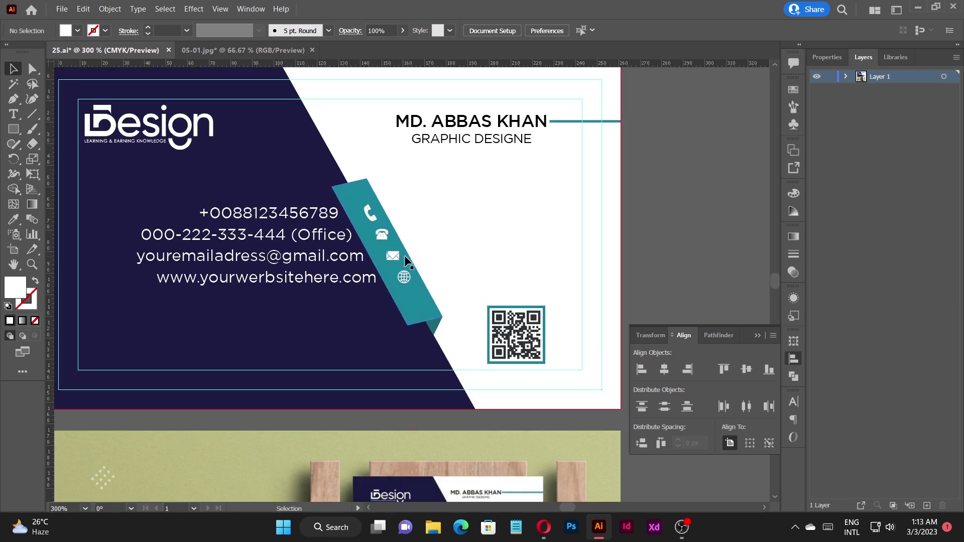
{"action": "scroll", "coordinate": [465, 220], "scroll_direction": "down", "scroll_amount": 1}
{"action": "scroll", "coordinate": [469, 201], "scroll_direction": "down", "scroll_amount": 2}
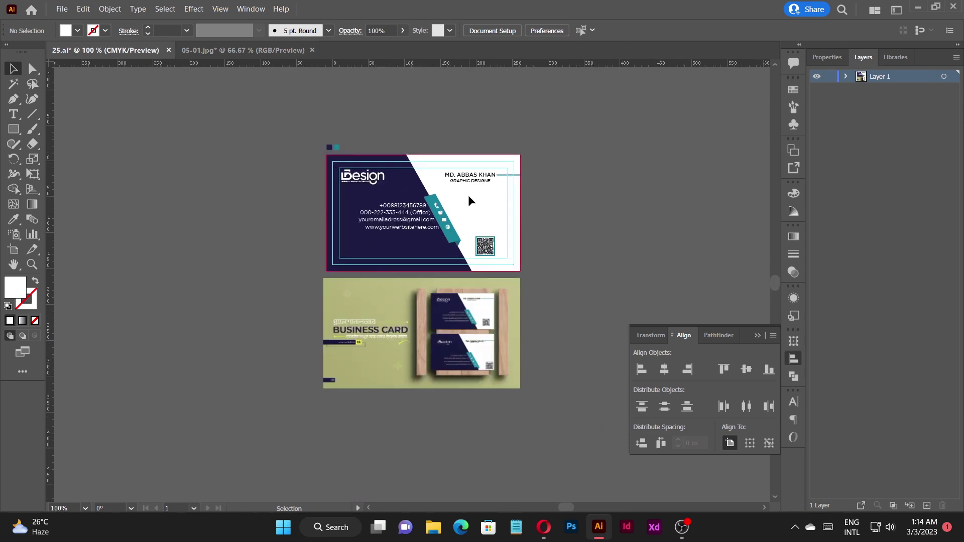
{"action": "scroll", "coordinate": [492, 335], "scroll_direction": "up", "scroll_amount": 3}
{"action": "scroll", "coordinate": [421, 246], "scroll_direction": "up", "scroll_amount": 2}
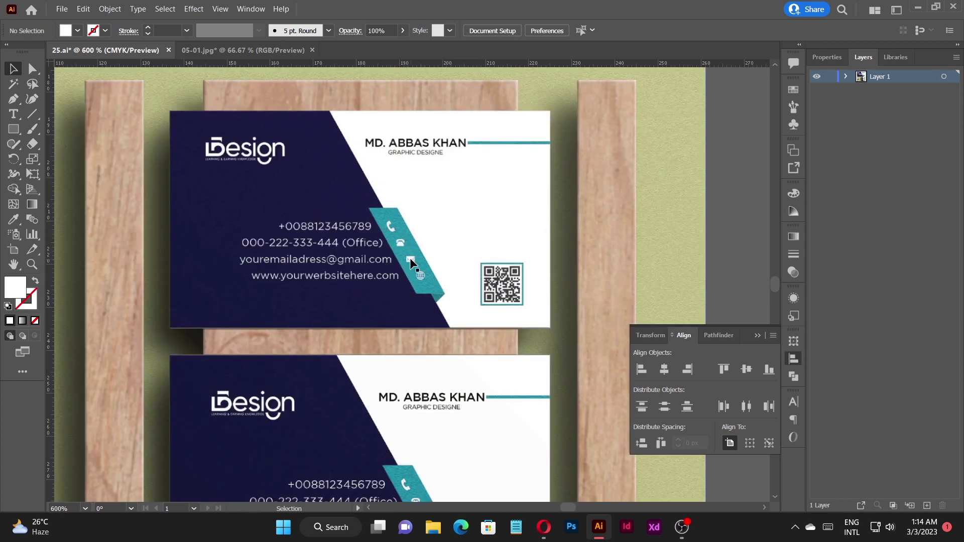
{"action": "scroll", "coordinate": [419, 263], "scroll_direction": "up", "scroll_amount": 2}
{"action": "scroll", "coordinate": [421, 259], "scroll_direction": "down", "scroll_amount": 4}
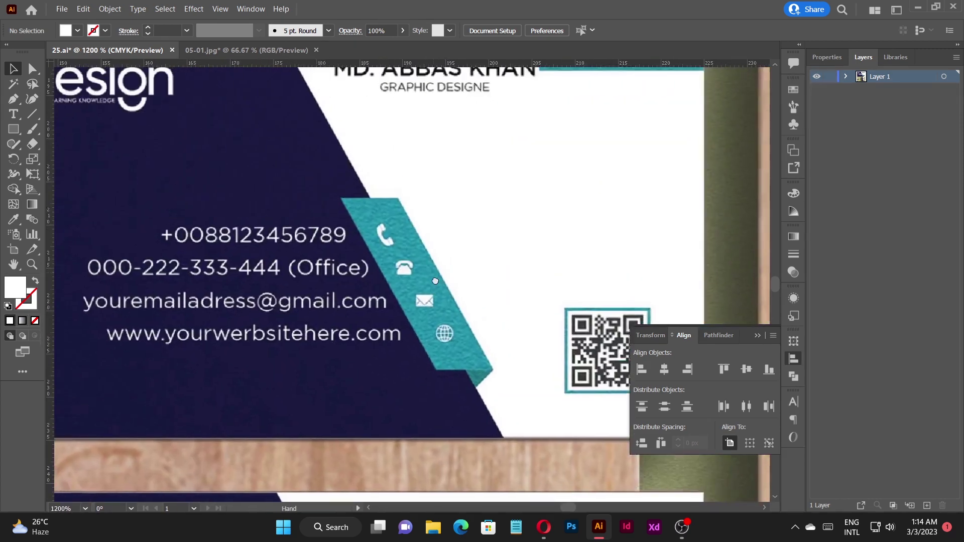
{"action": "scroll", "coordinate": [441, 239], "scroll_direction": "down", "scroll_amount": 2}
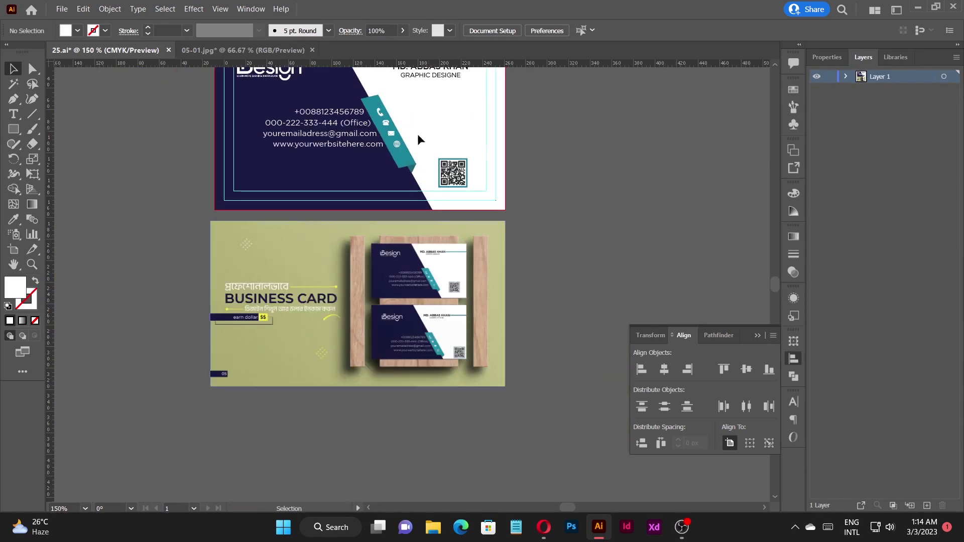
{"action": "scroll", "coordinate": [417, 133], "scroll_direction": "up", "scroll_amount": 3}
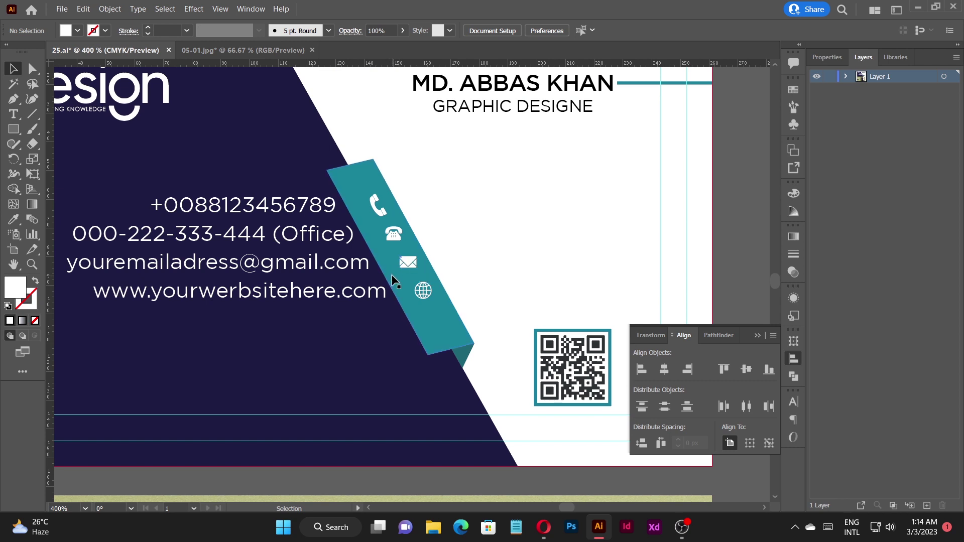
{"action": "scroll", "coordinate": [389, 274], "scroll_direction": "down", "scroll_amount": 2}
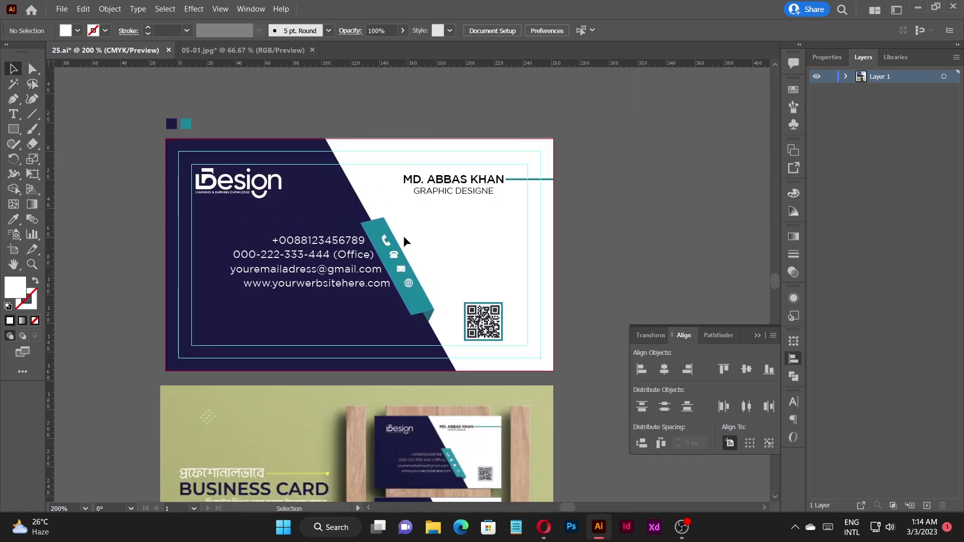
{"action": "scroll", "coordinate": [390, 240], "scroll_direction": "up", "scroll_amount": 1}
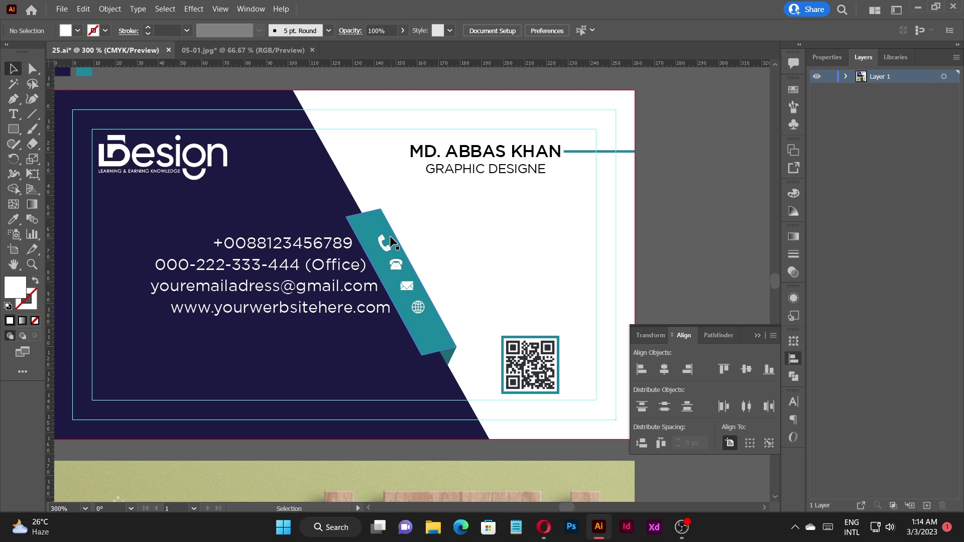
{"action": "scroll", "coordinate": [389, 237], "scroll_direction": "up", "scroll_amount": 2}
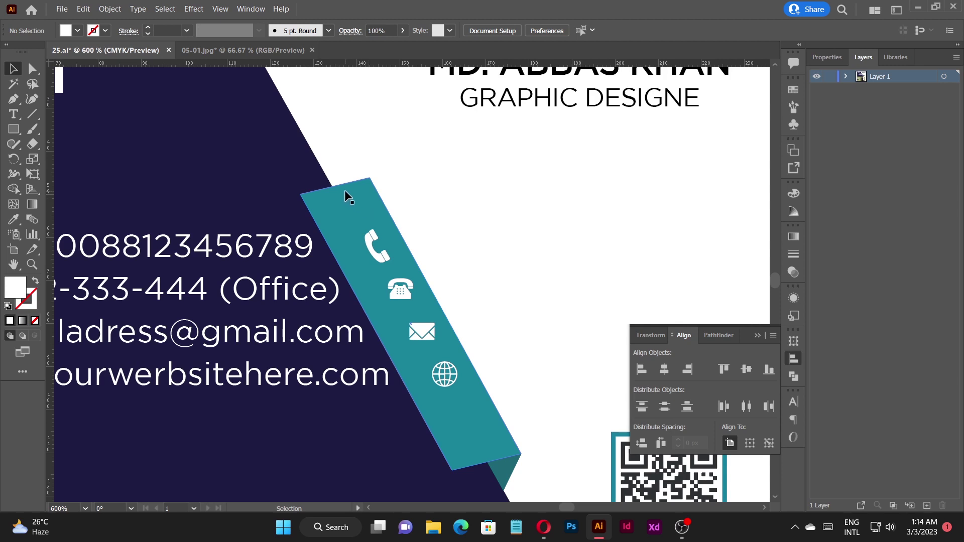
Put away the alignment options and check the full business card layout against the reference mock-up below it
{"action": "left_click", "coordinate": [794, 358]}
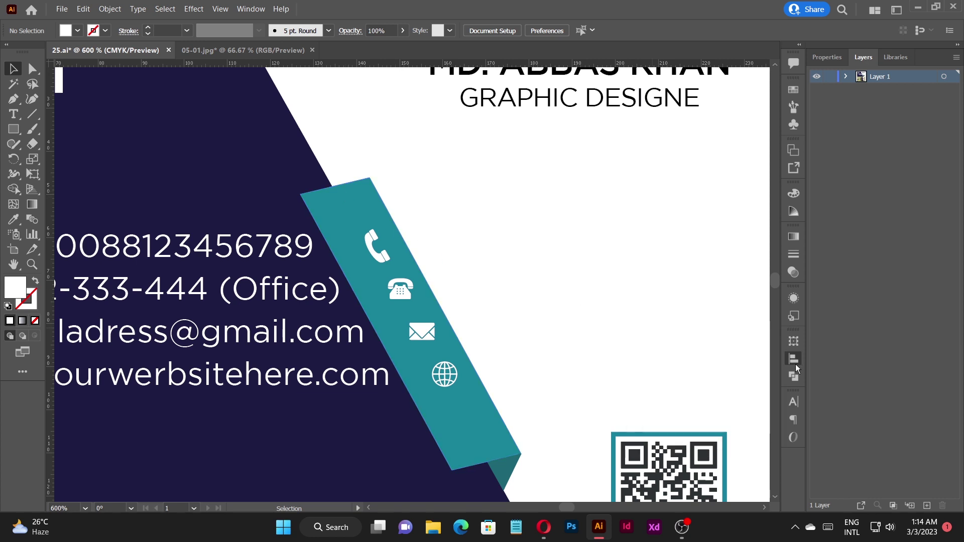
{"action": "scroll", "coordinate": [654, 329], "scroll_direction": "down", "scroll_amount": 5}
{"action": "scroll", "coordinate": [654, 329], "scroll_direction": "down", "scroll_amount": 3}
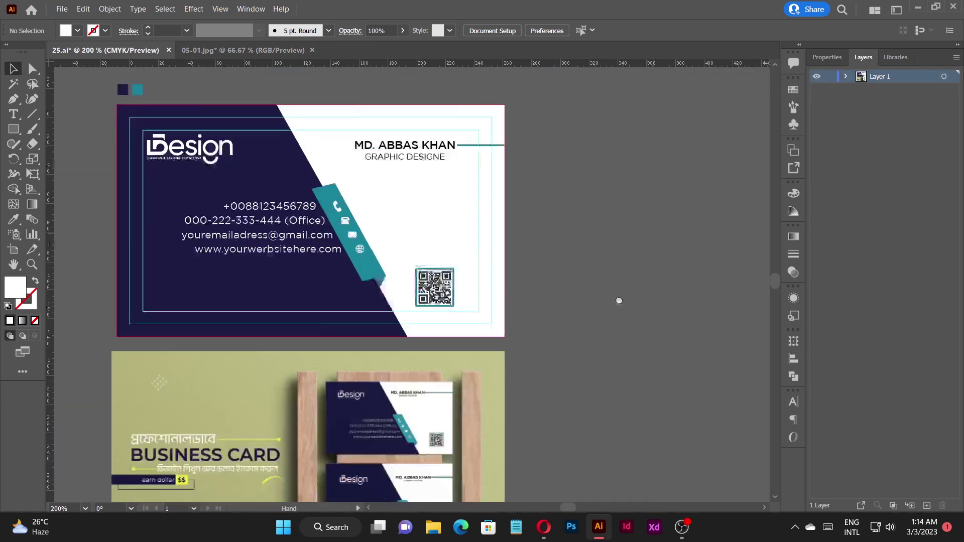
{"action": "scroll", "coordinate": [585, 280], "scroll_direction": "down", "scroll_amount": 1}
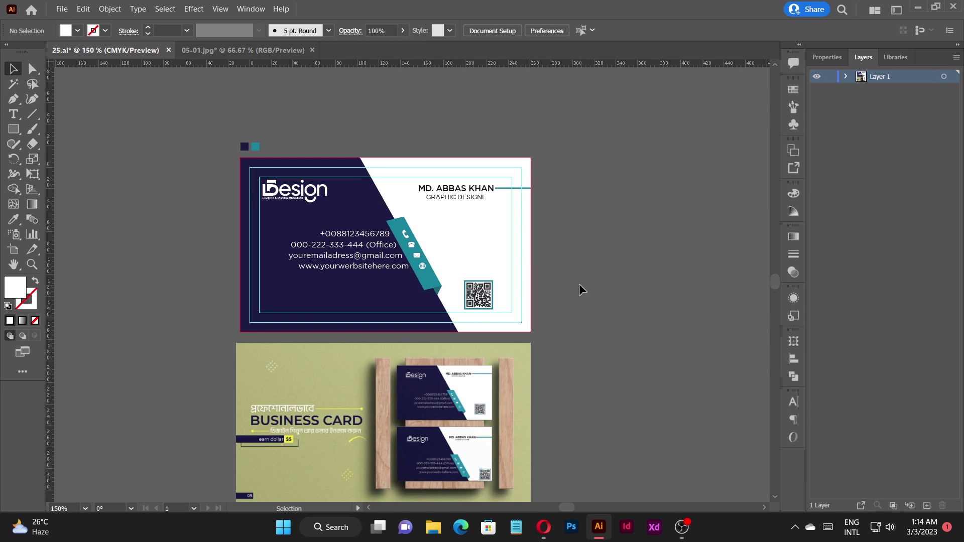
{"action": "scroll", "coordinate": [365, 207], "scroll_direction": "up", "scroll_amount": 2}
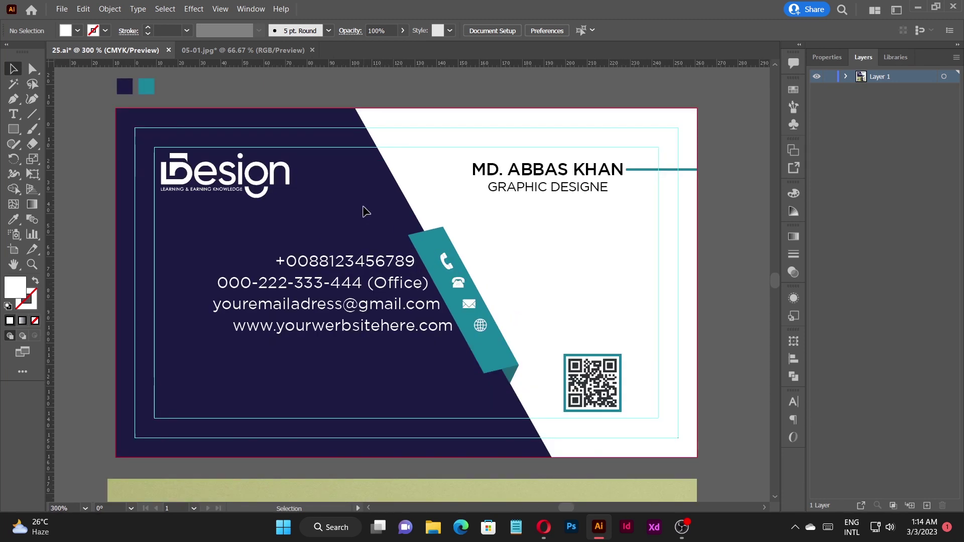
{"action": "scroll", "coordinate": [401, 267], "scroll_direction": "down", "scroll_amount": 2}
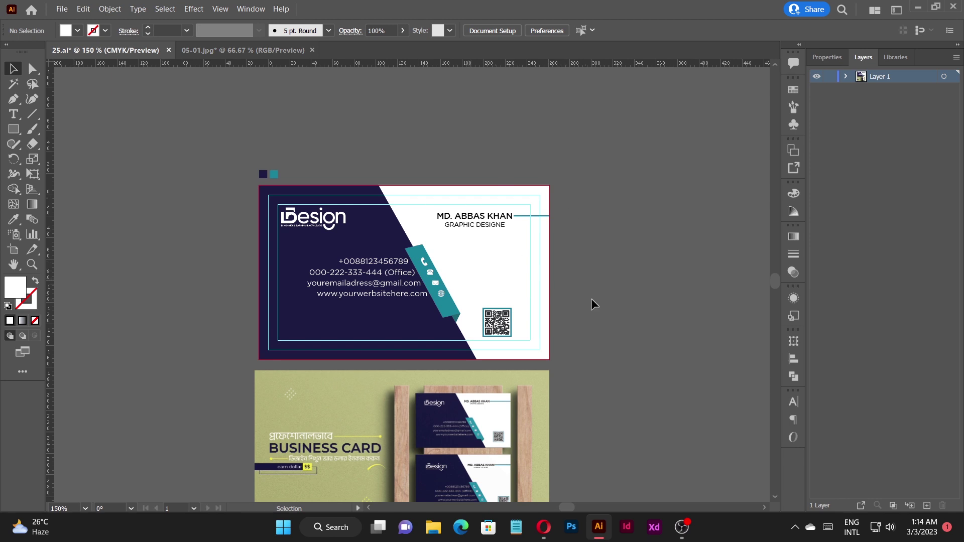
{"action": "left_click_drag", "start_coordinate": [626, 321], "coordinate": [579, 325]}
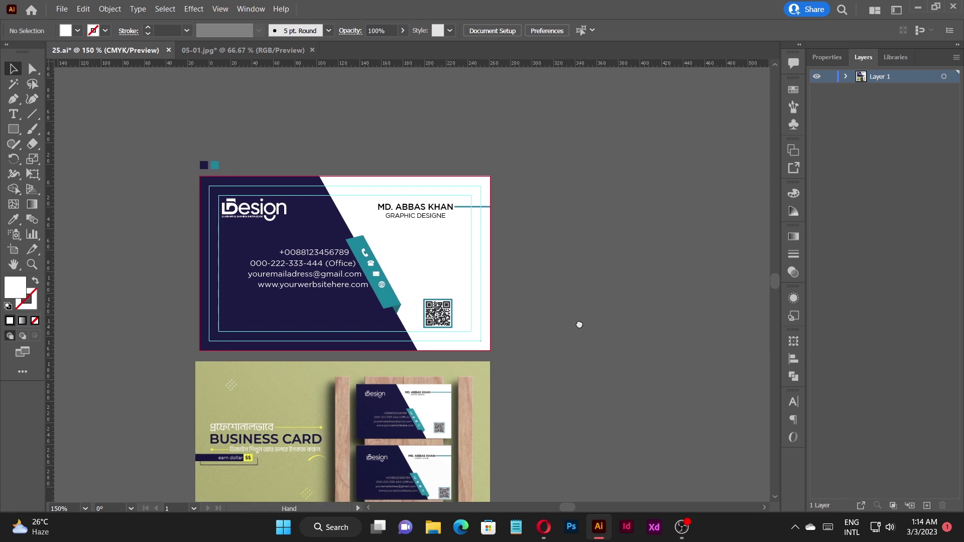